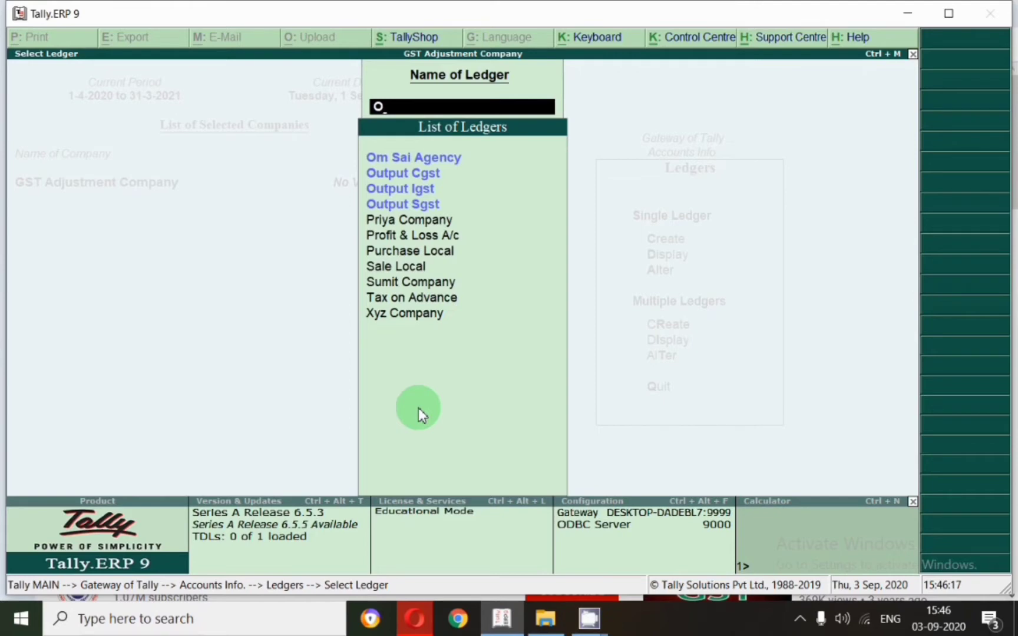
Step: Review the Om Sai Agency ledger's group, bill-by-bill, mailing and tax registration details and accept it as is
key(Return)
key(Return)
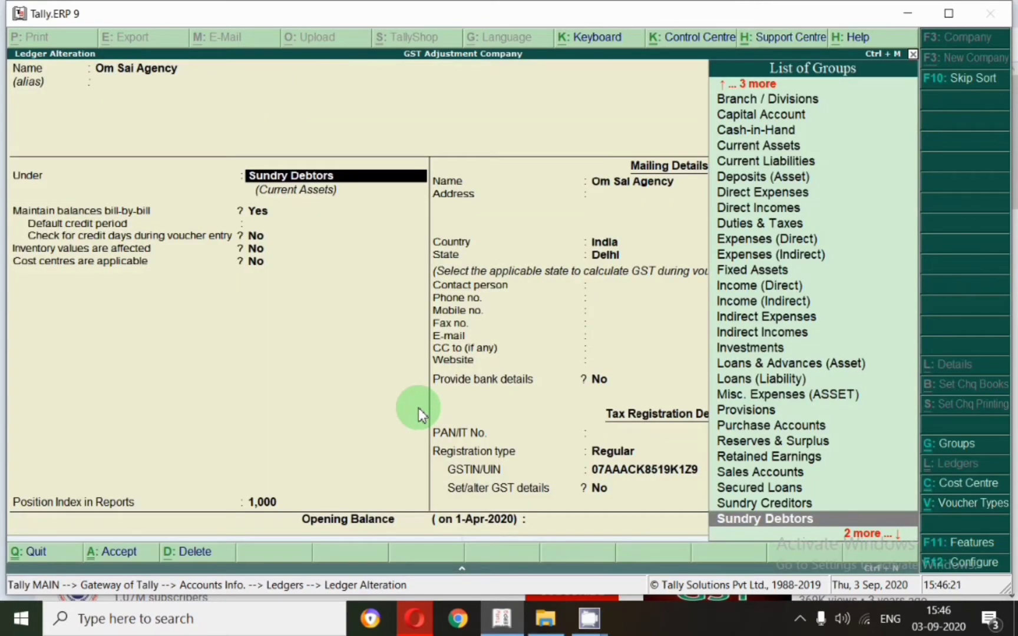
key(Return)
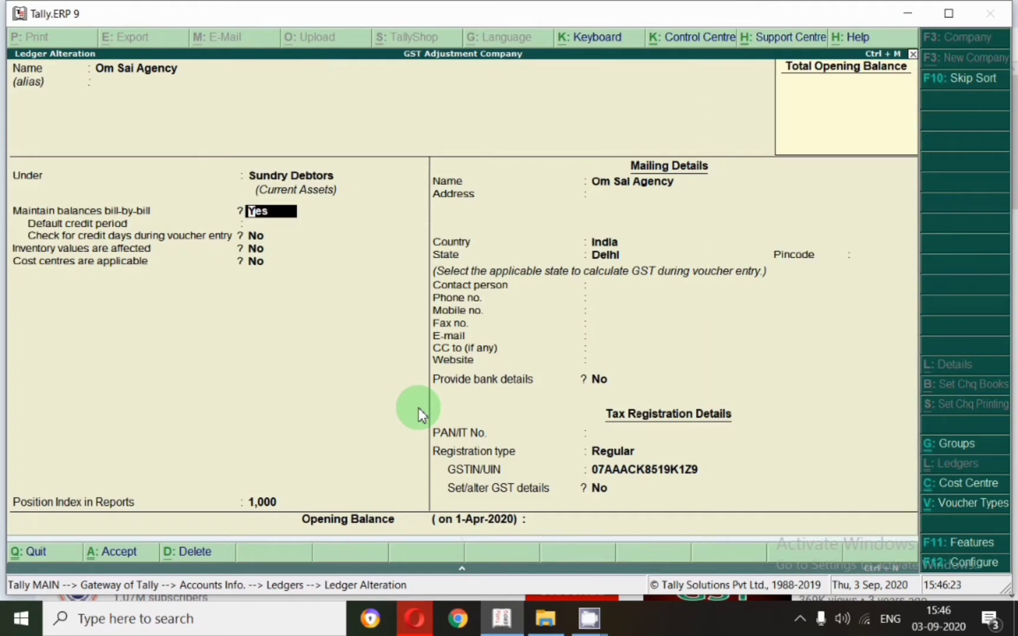
key(Return)
key(Return)
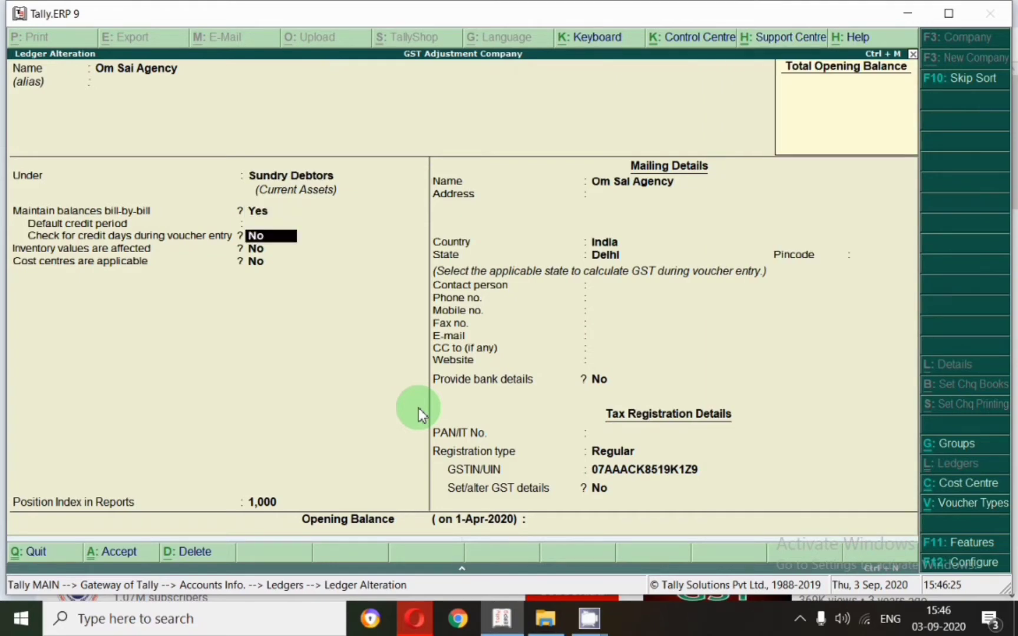
key(Return)
key(Return)
key(Return)
key(Return)
key(Return)
key(Return)
key(Return)
key(Return)
key(Return)
key(Return)
key(Return)
key(Return)
key(Return)
key(Return)
key(Return)
key(Return)
key(Return)
key(Return)
key(Return)
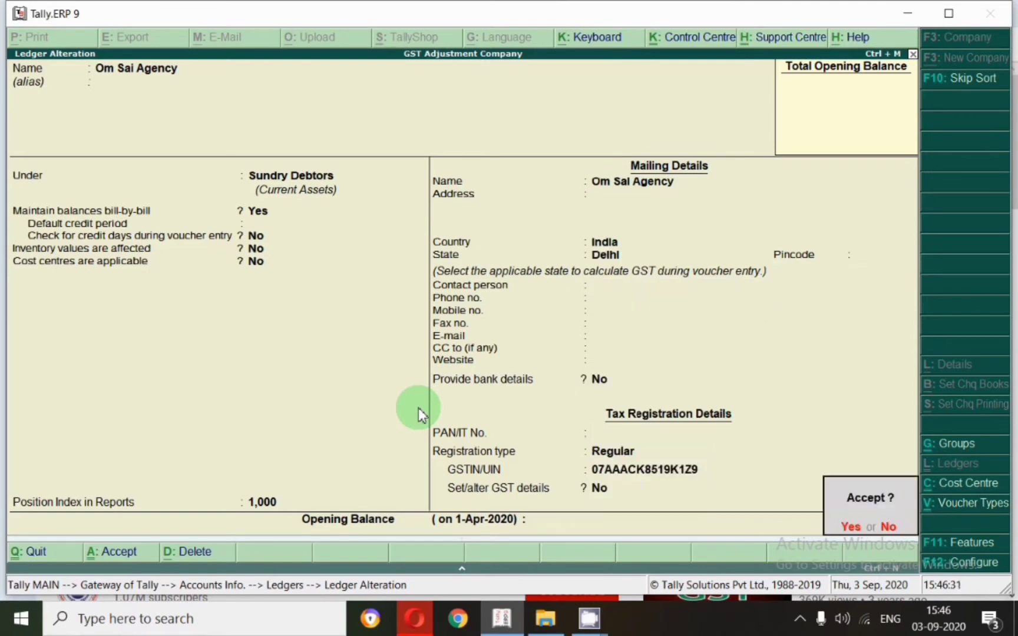
key(Return)
Step: Review the Cgst ledger's group, duty type and tax type settings and accept it as is
key(BackSpace)
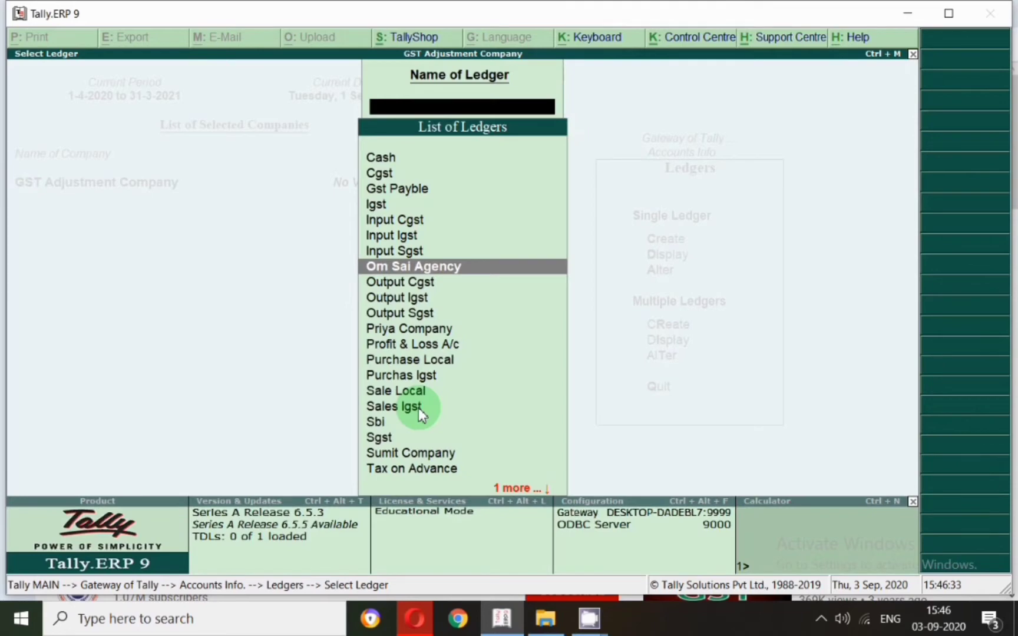
text(Cgs)
key(Return)
key(Return)
key(Return)
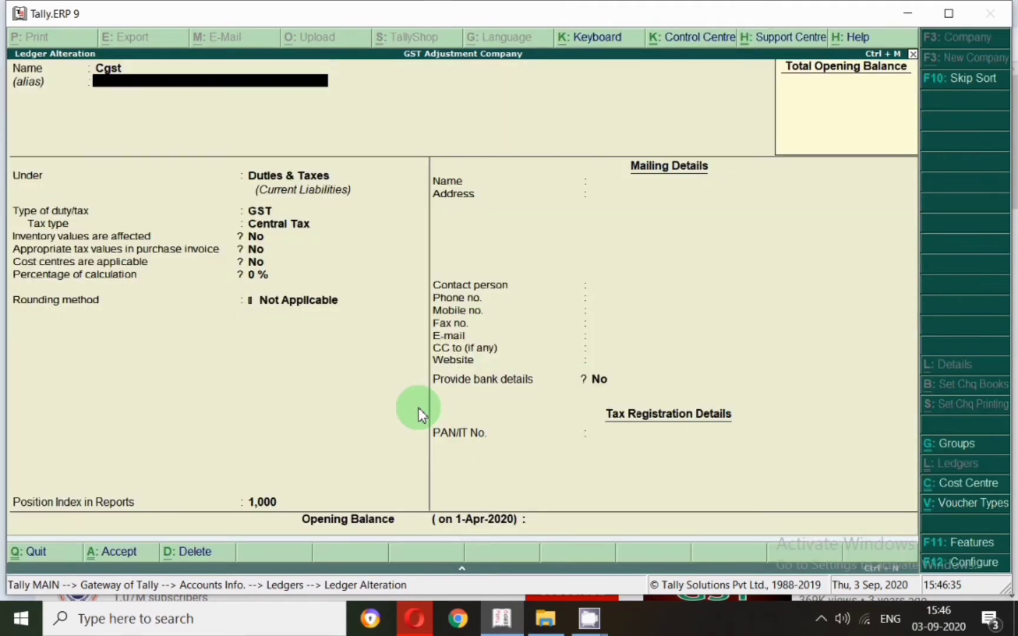
key(Return)
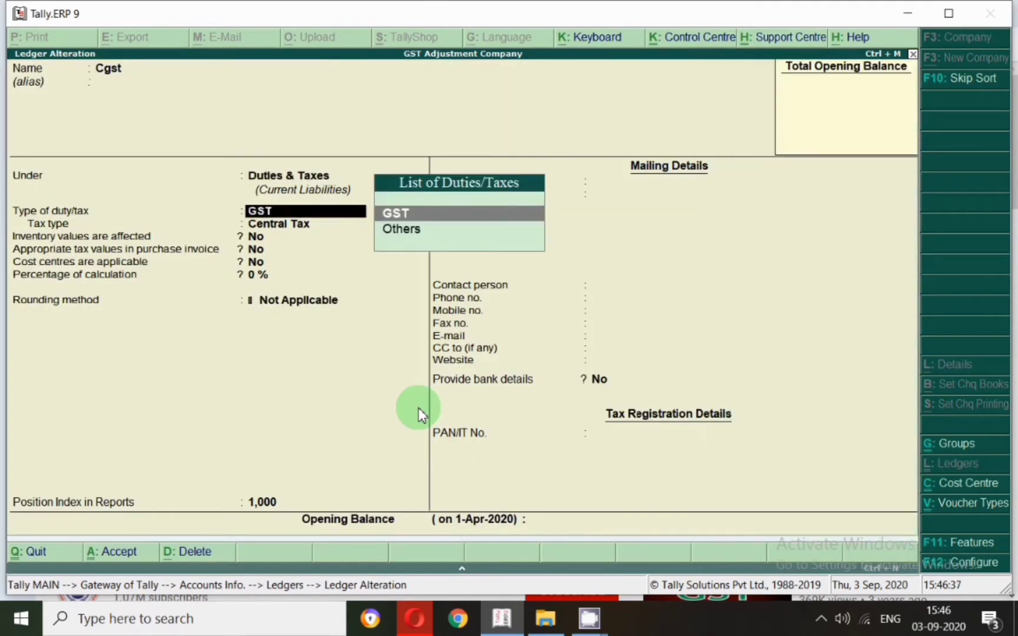
key(Return)
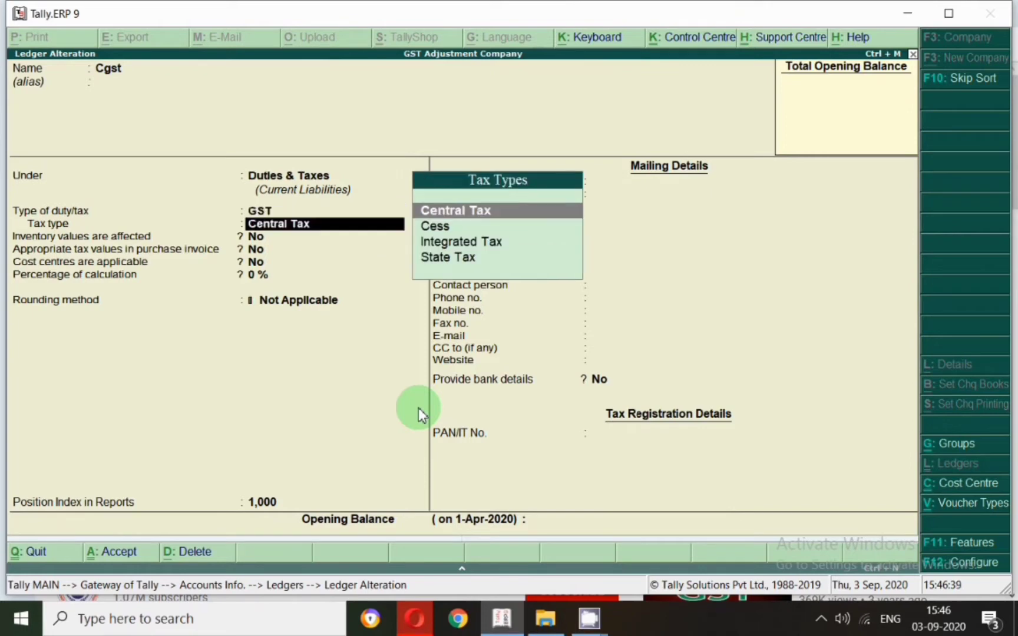
key(Return)
key(Return)
key(Return)
key(Return)
key(Return)
key(Return)
key(Return)
key(Return)
key(Return)
key(Return)
Step: Review the Sgst ledger's group, tax type, calculation percentage and rounding settings and accept it as is
text(Sgs)
key(Return)
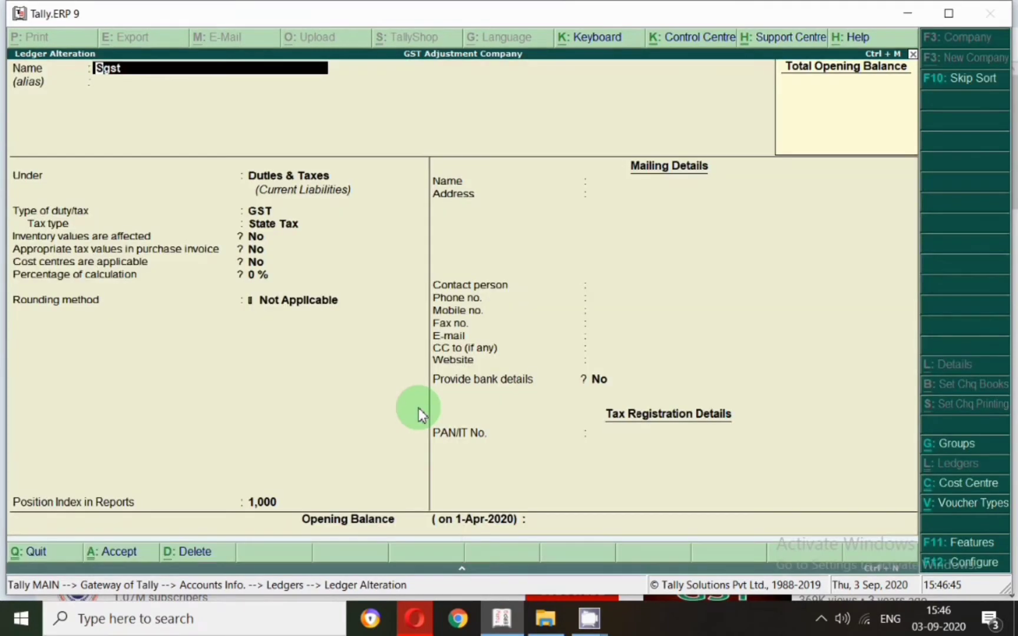
key(Return)
key(Return)
key(Return)
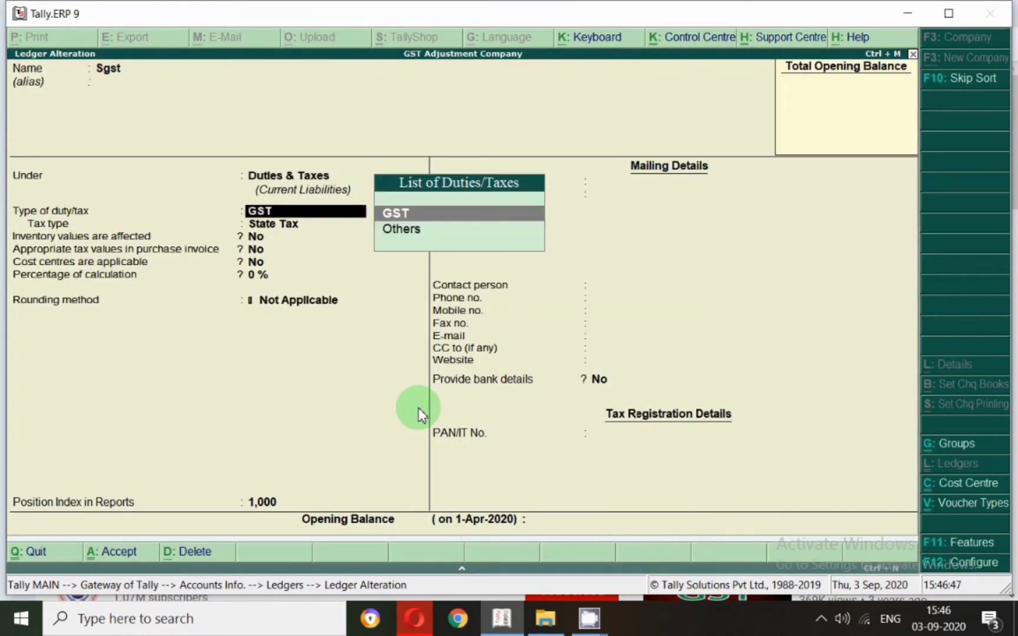
key(Return)
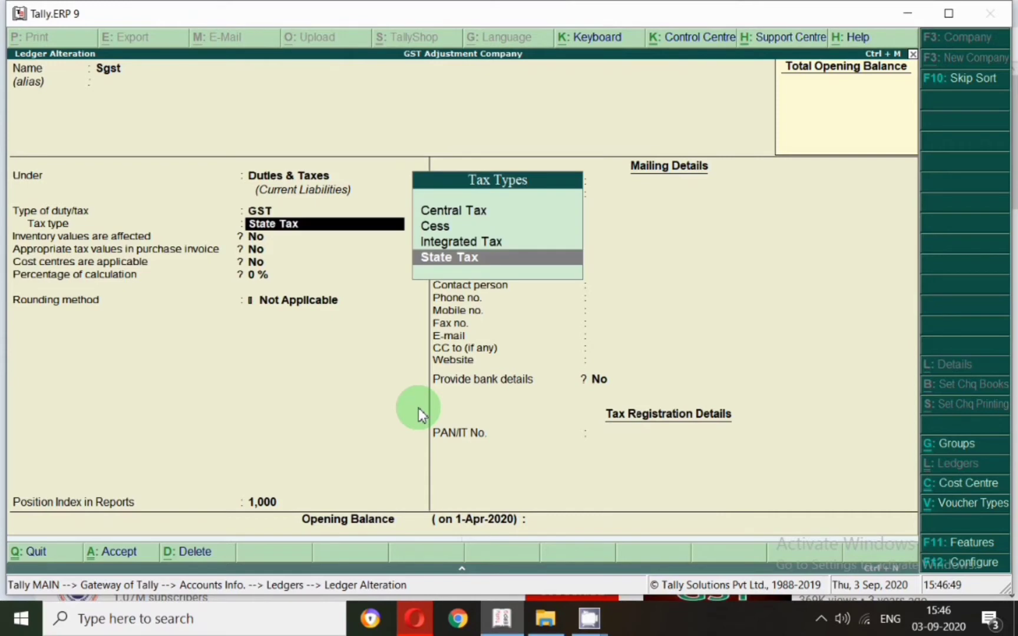
key(Return)
key(Return)
key(Return)
key(Return)
key(Return)
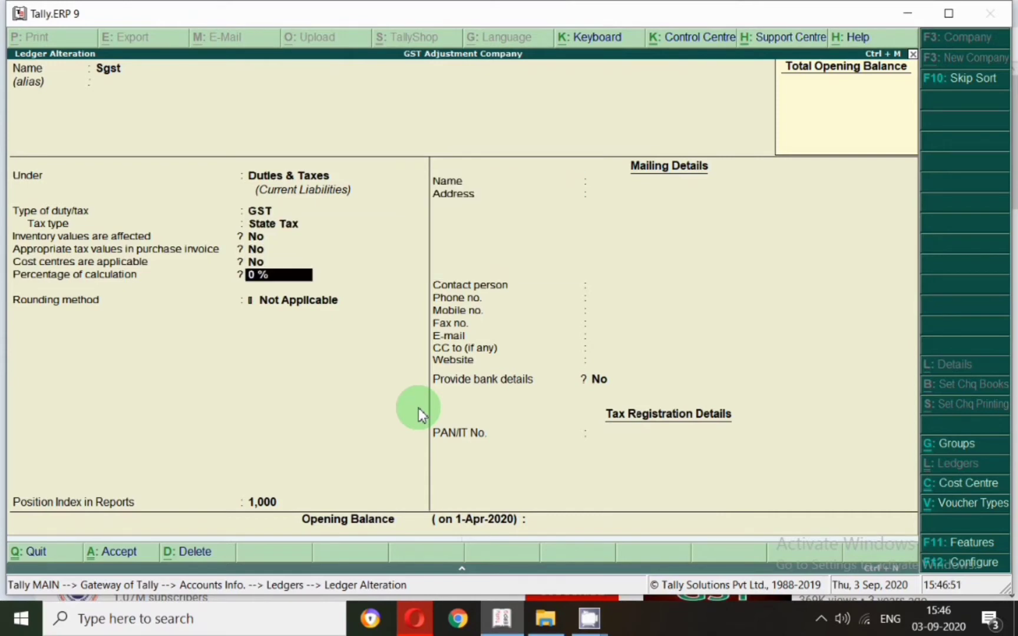
key(Return)
key(Return)
key(Return)
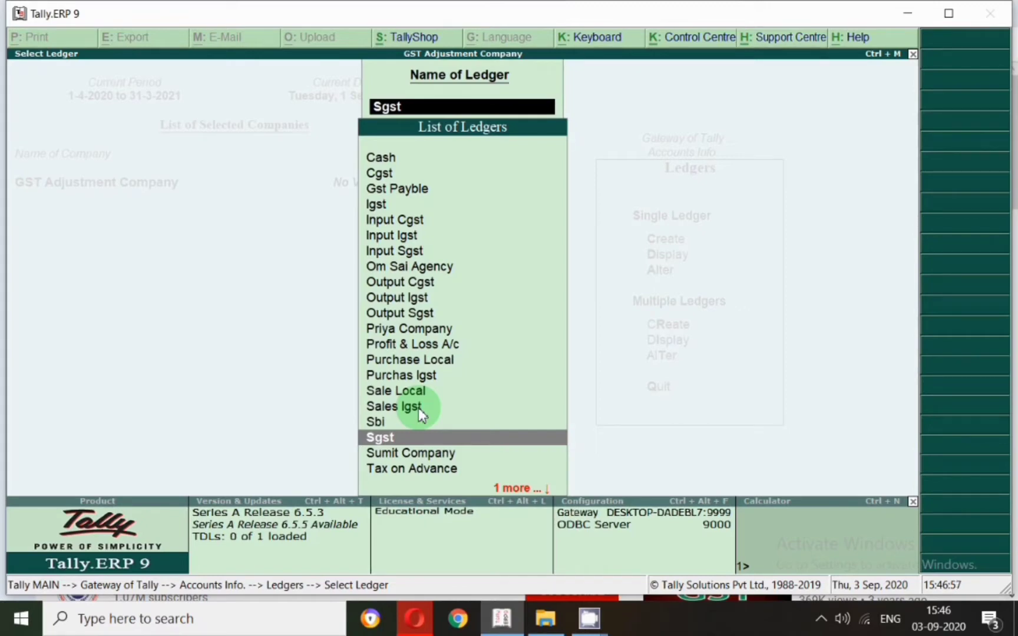
Step: Review the Sale Local ledger's group, inventory and GST applicability settings and accept it
text(Sal)
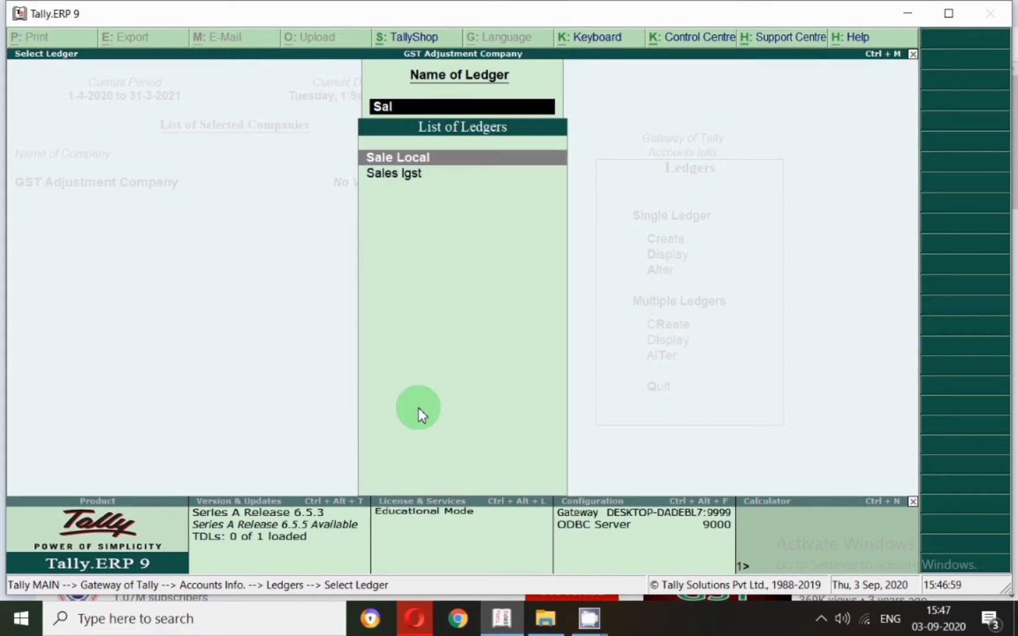
key(Return)
key(Return)
key(Return)
key(Return)
key(Return)
key(Return)
key(Return)
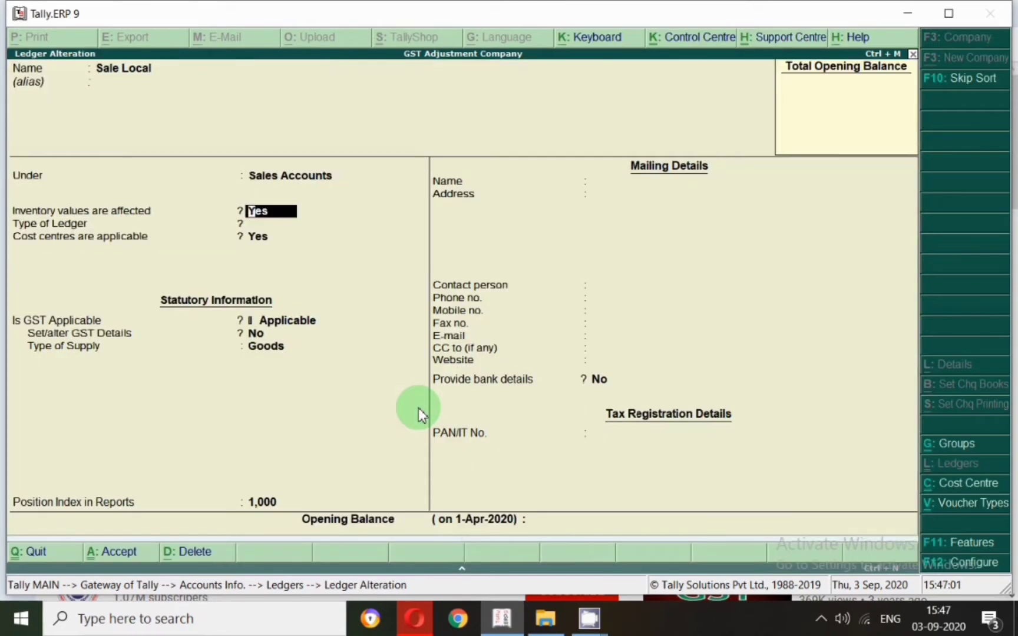
key(Return)
key(Return)
key(Return)
key(Return)
key(Return)
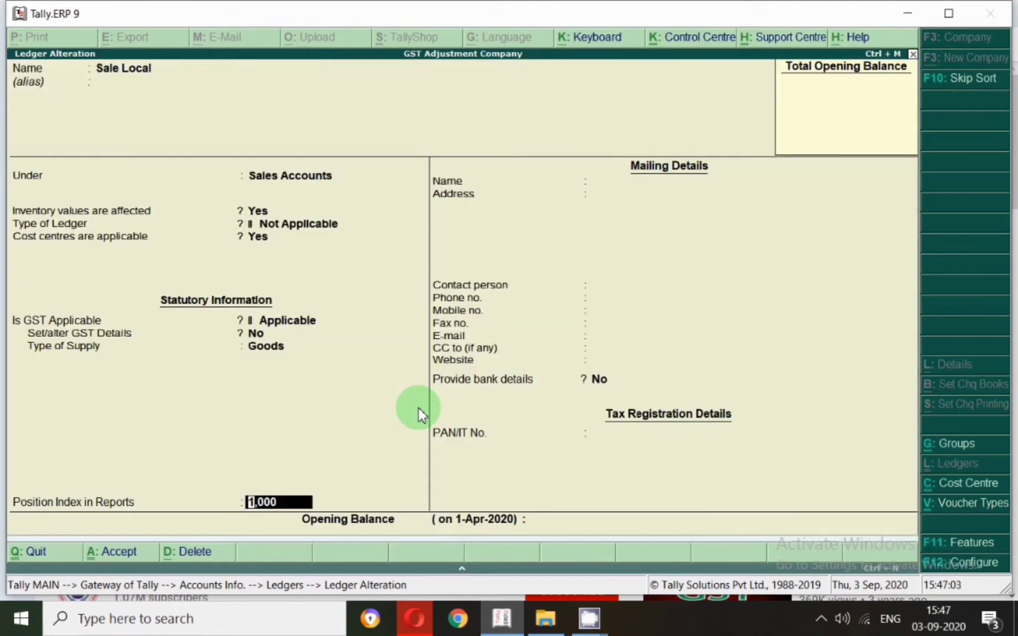
key(Return)
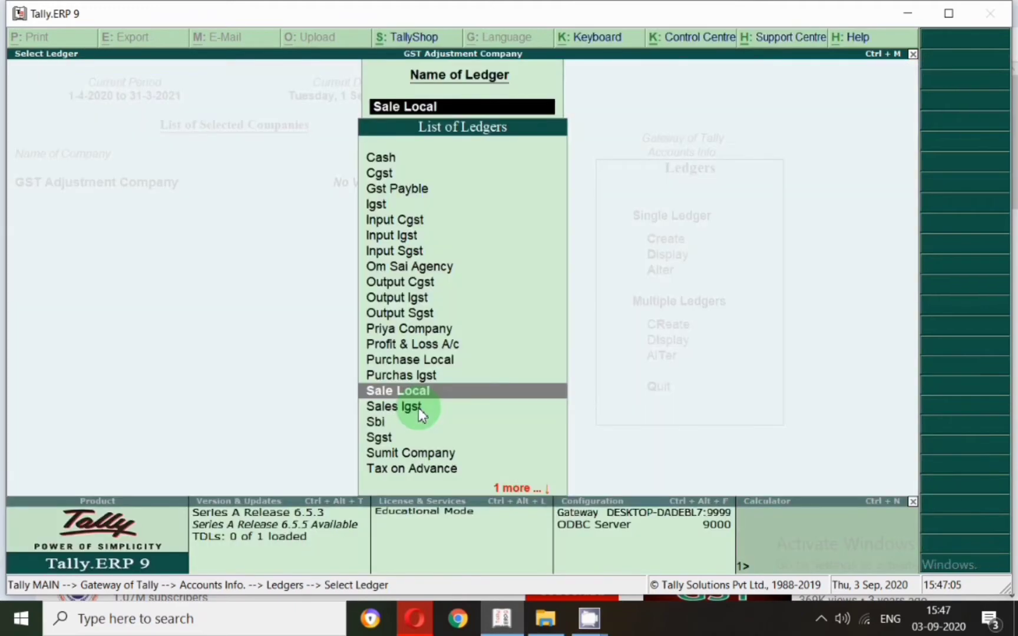
Step: Review the Tax on Advance ledger's group, statutory and mailing details and accept it as is
text(Ta)
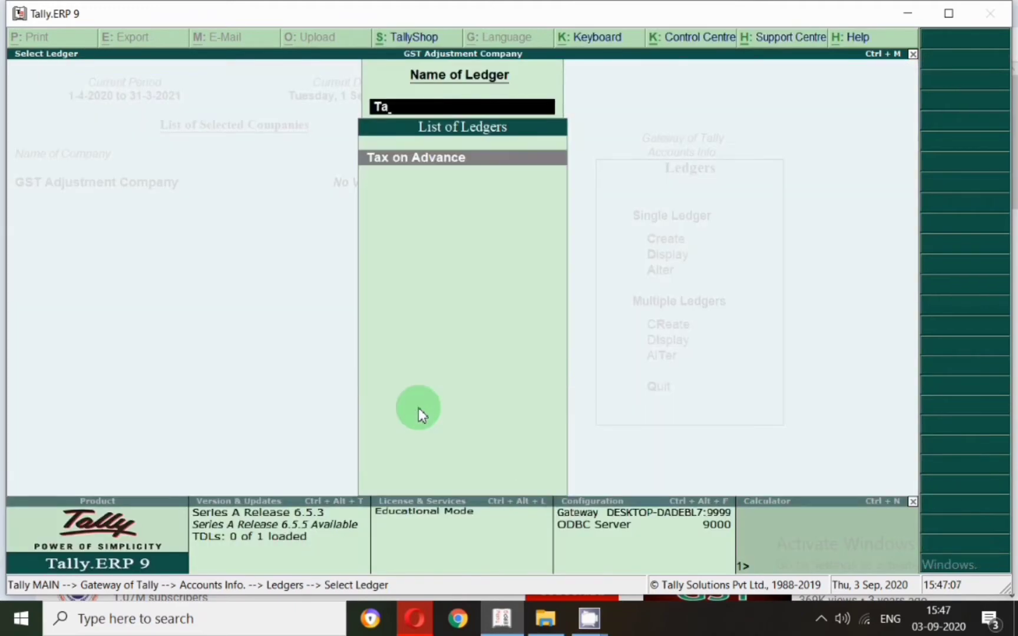
key(Return)
key(Return)
key(Return)
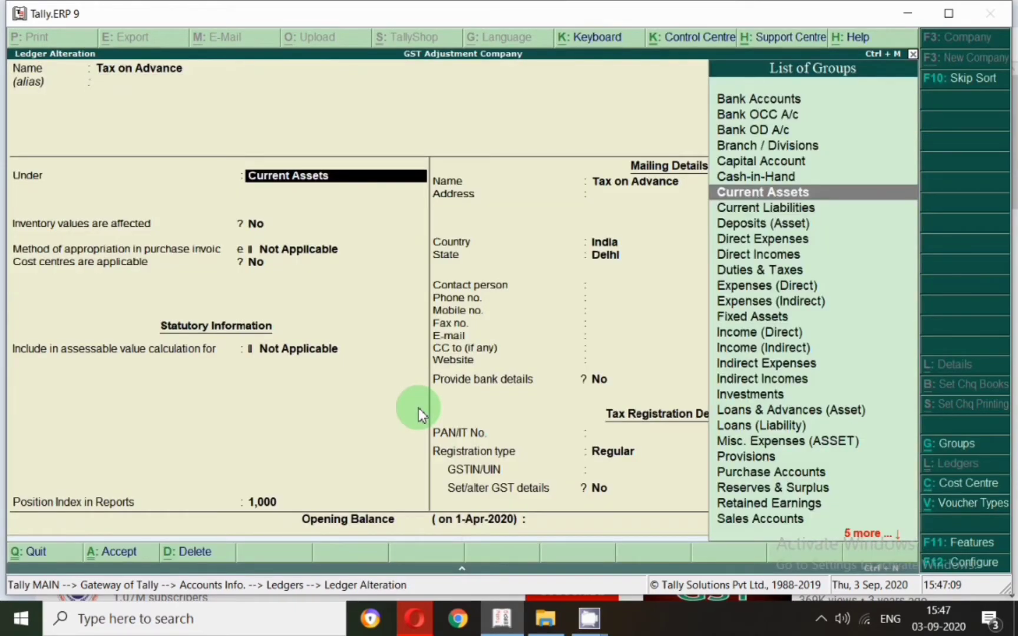
key(Return)
key(Return)
key(Return)
key(Return)
key(Return)
key(Return)
key(Return)
key(Return)
key(Return)
key(Return)
key(Return)
key(Return)
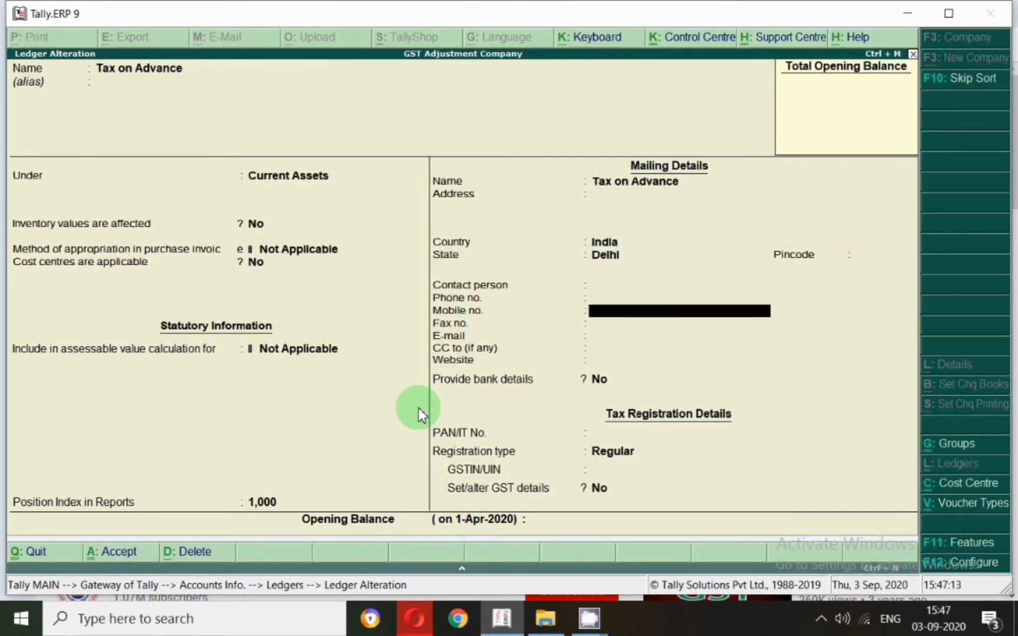
key(Return)
key(Return)
key(ctrl+a)
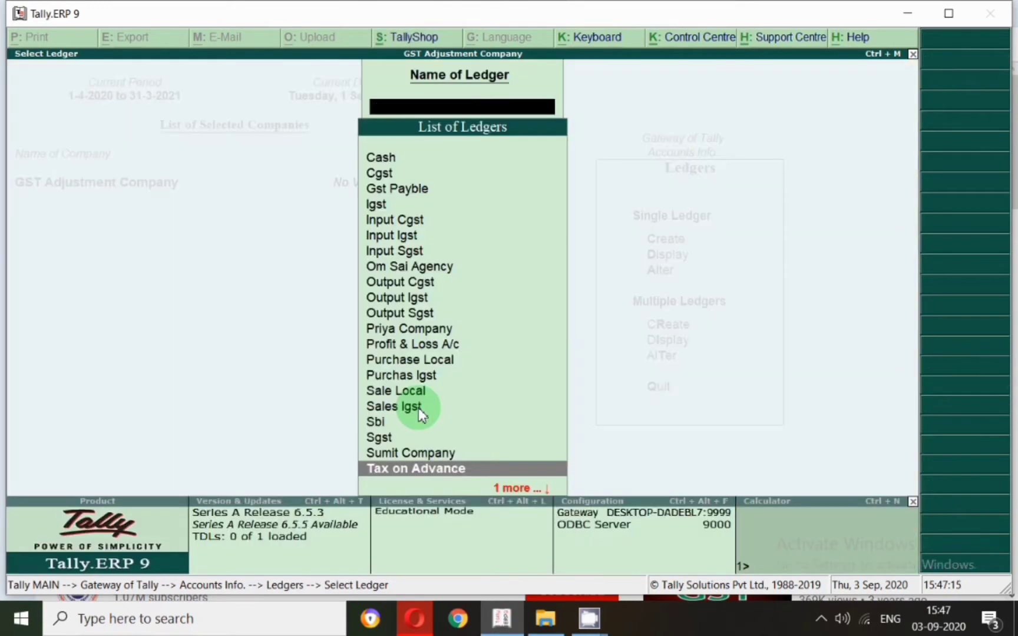
Step: Leave the ledger masters and start a receipt voucher dated 1-Sep-2020
key(Escape)
key(Escape)
key(Escape)
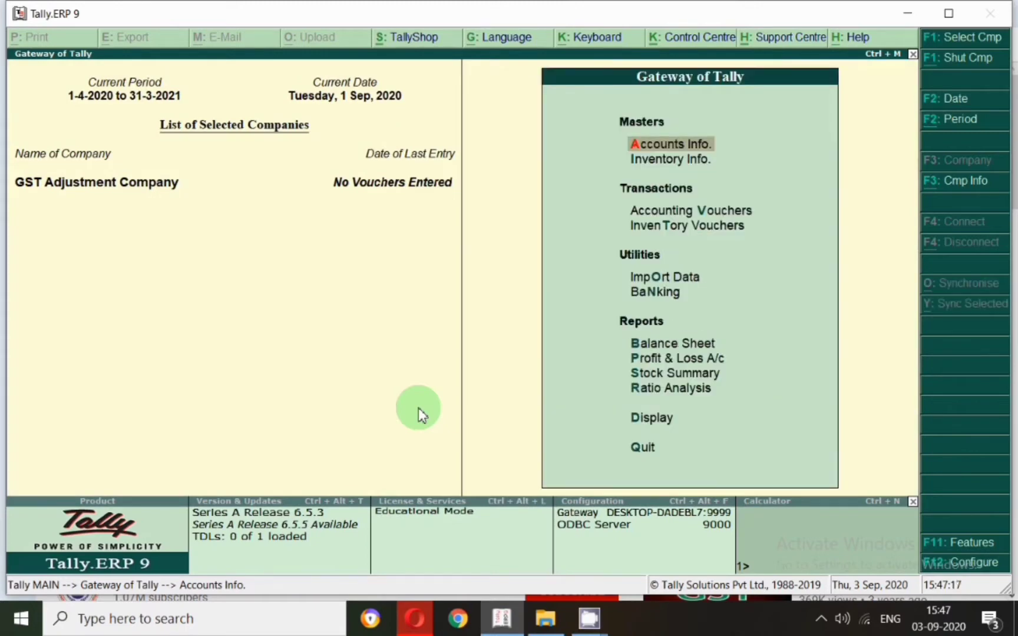
key(v)
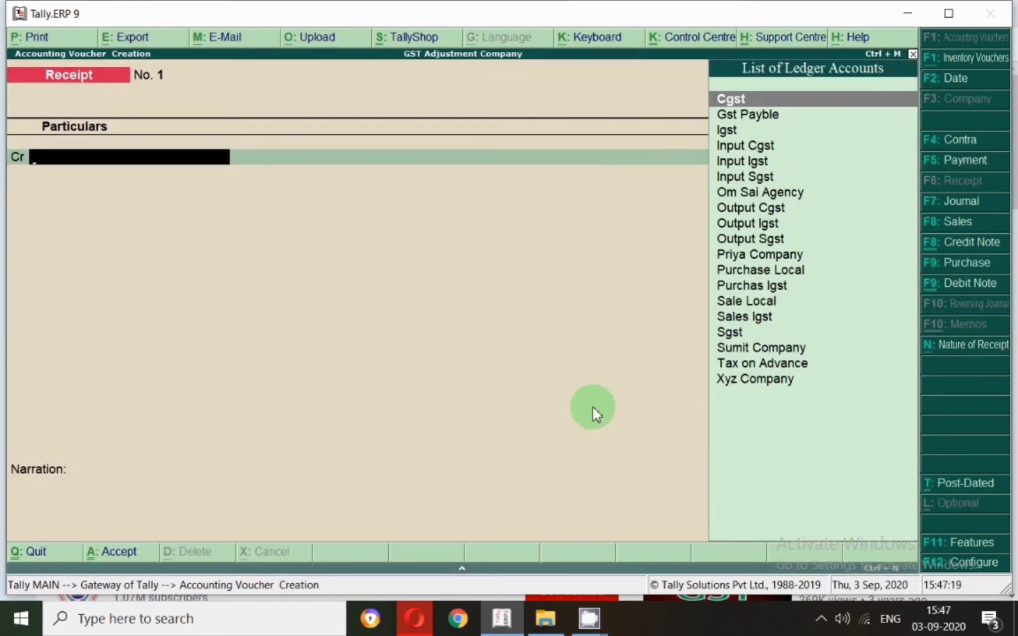
key(F2)
text(1.9)
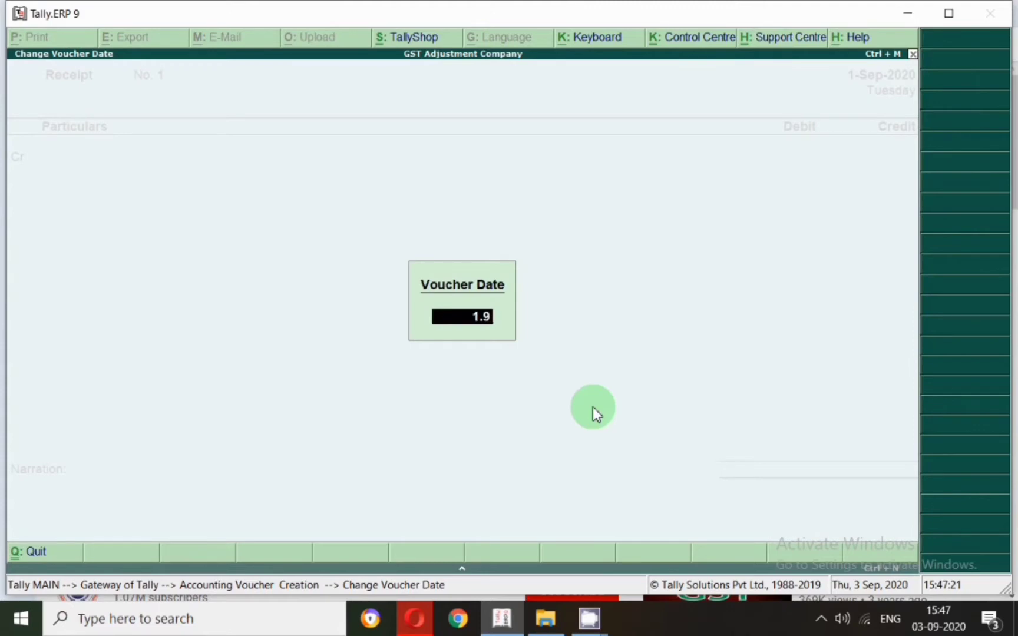
key(Return)
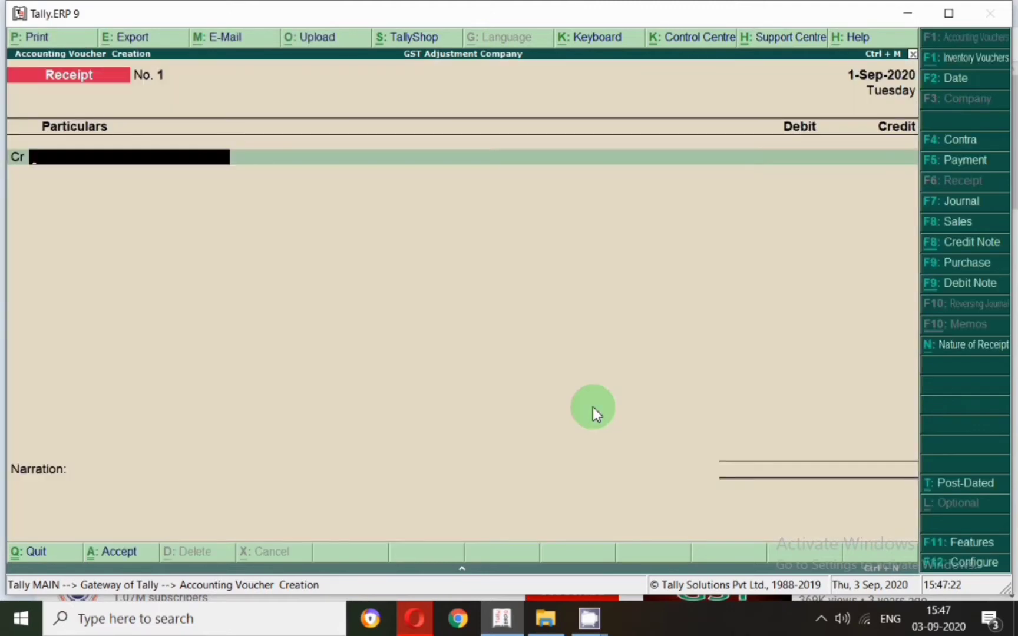
Step: Set the receipt voucher's nature of receipt to Advance Receipt
click(966, 360)
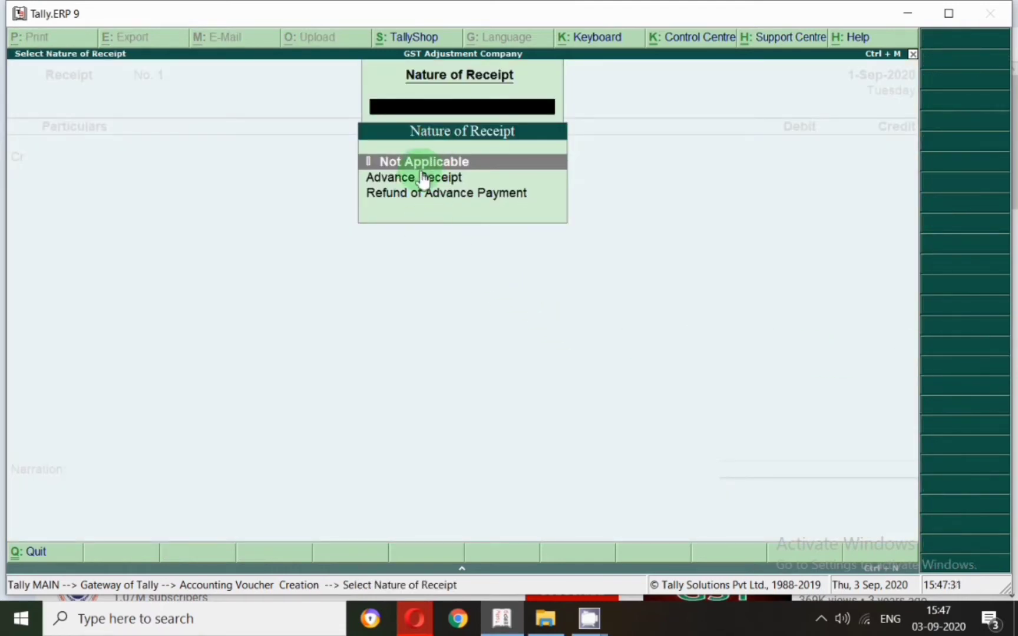
click(386, 180)
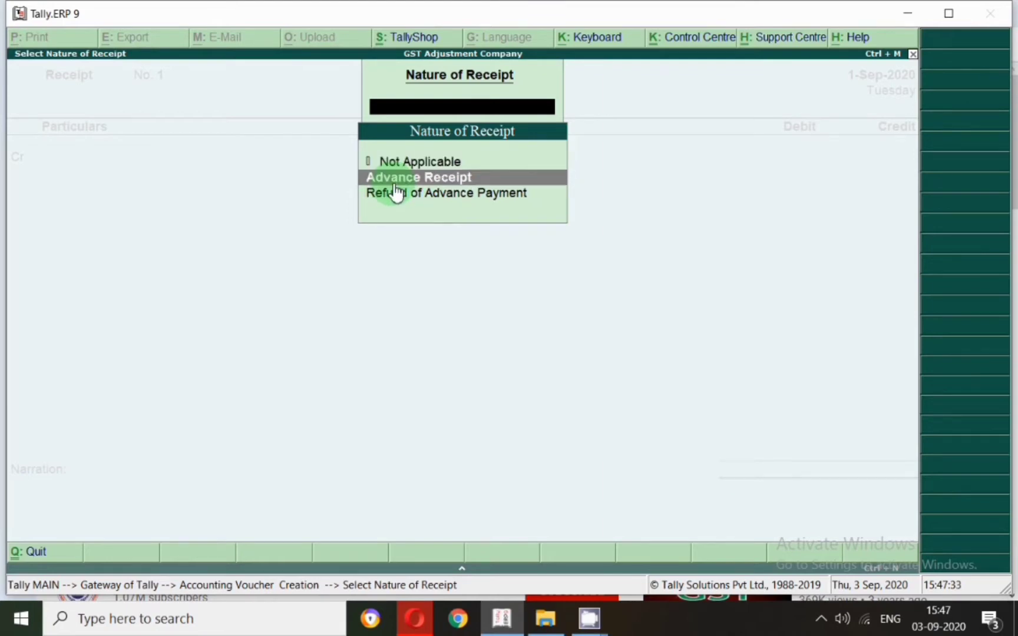
click(387, 184)
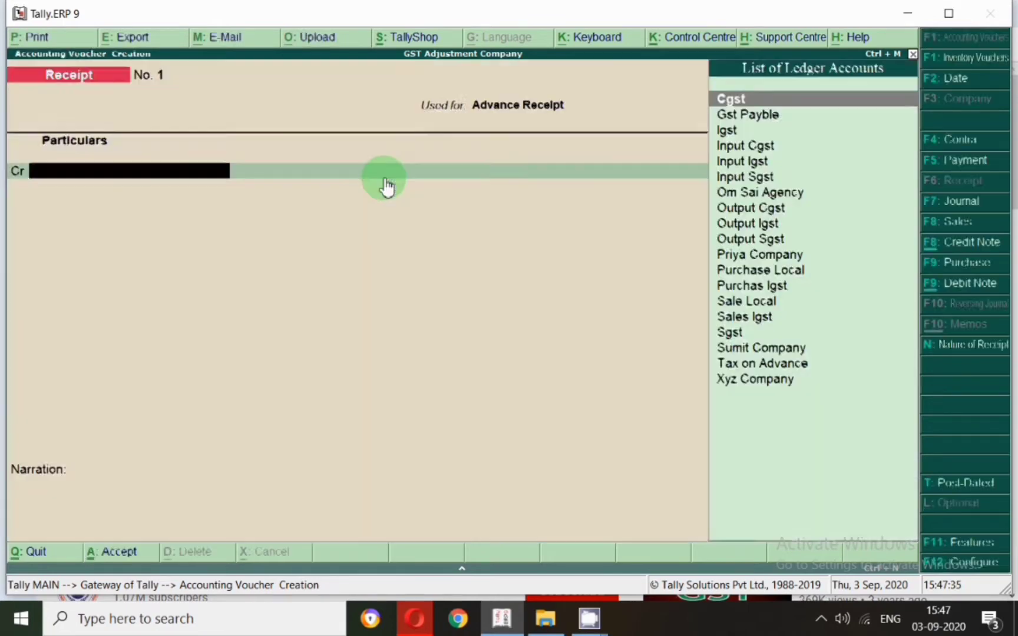
Step: Credit Om Sai Agency in the receipt and switch the advance receipt details' item list from stock items to ledgers
text(Om)
key(Return)
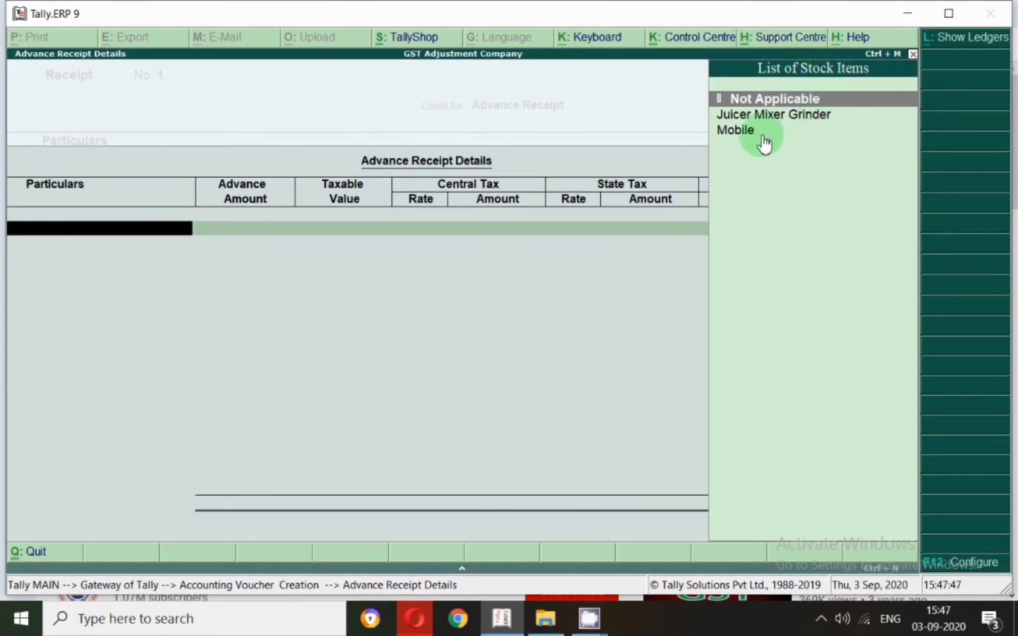
click(733, 135)
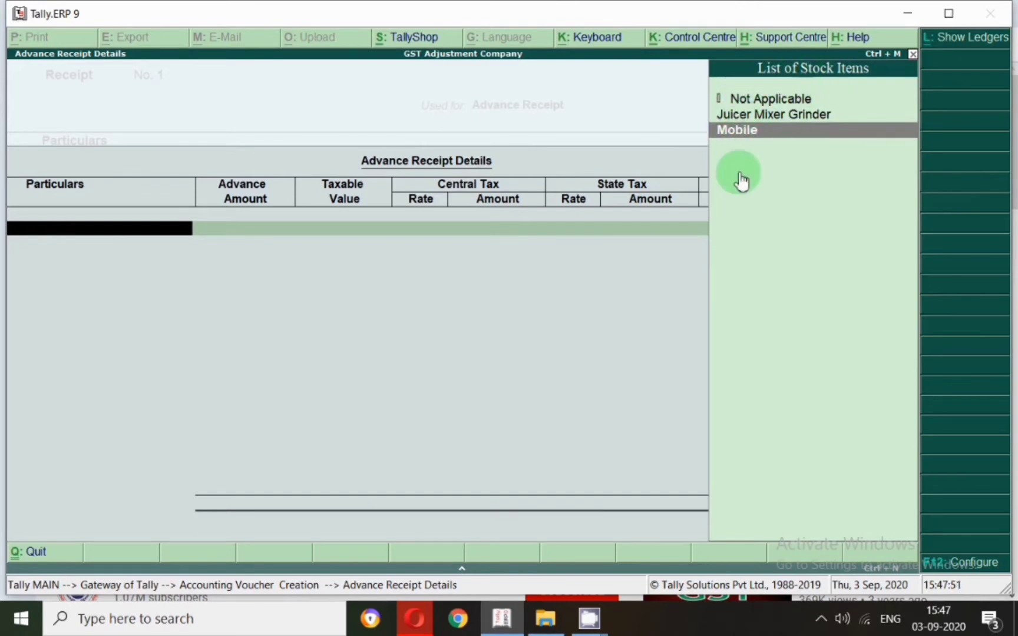
click(951, 38)
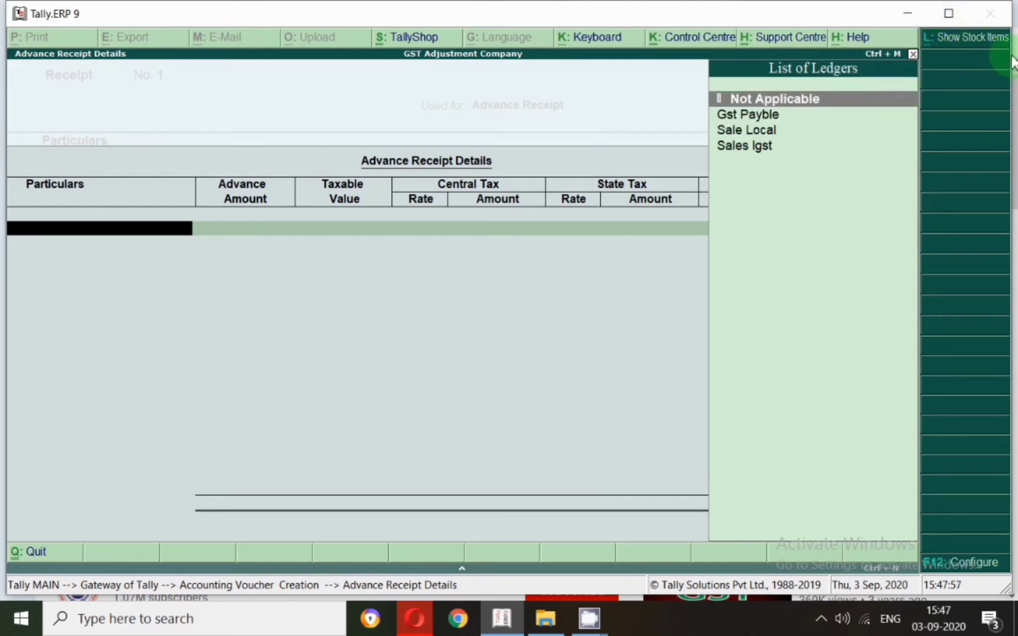
Step: Create a ledger named Manpawar Service under Indirect Incomes from the advance receipt details
key(alt+c)
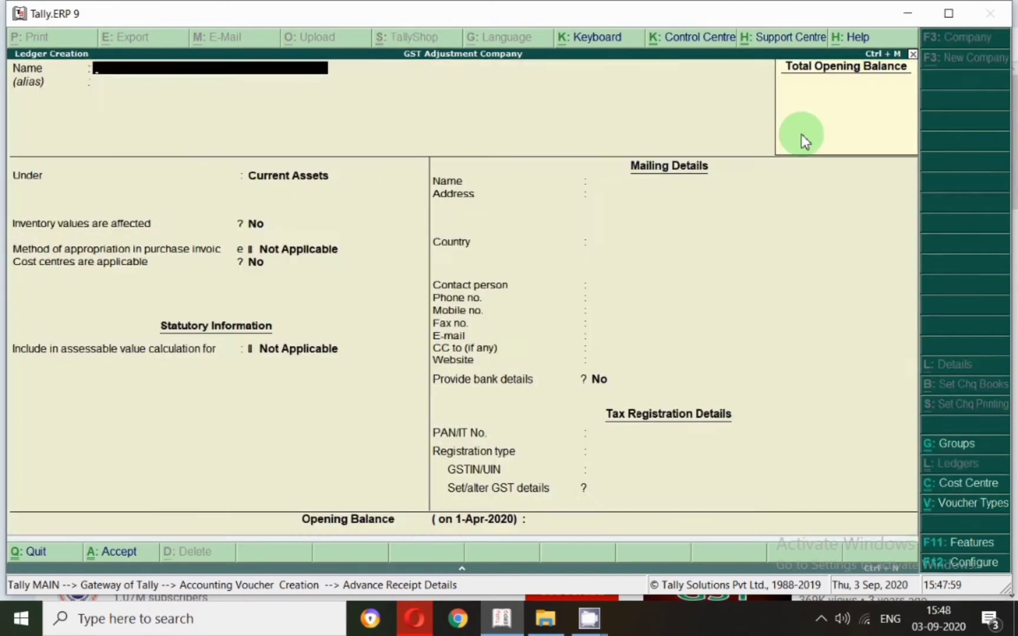
text(Manpawa)
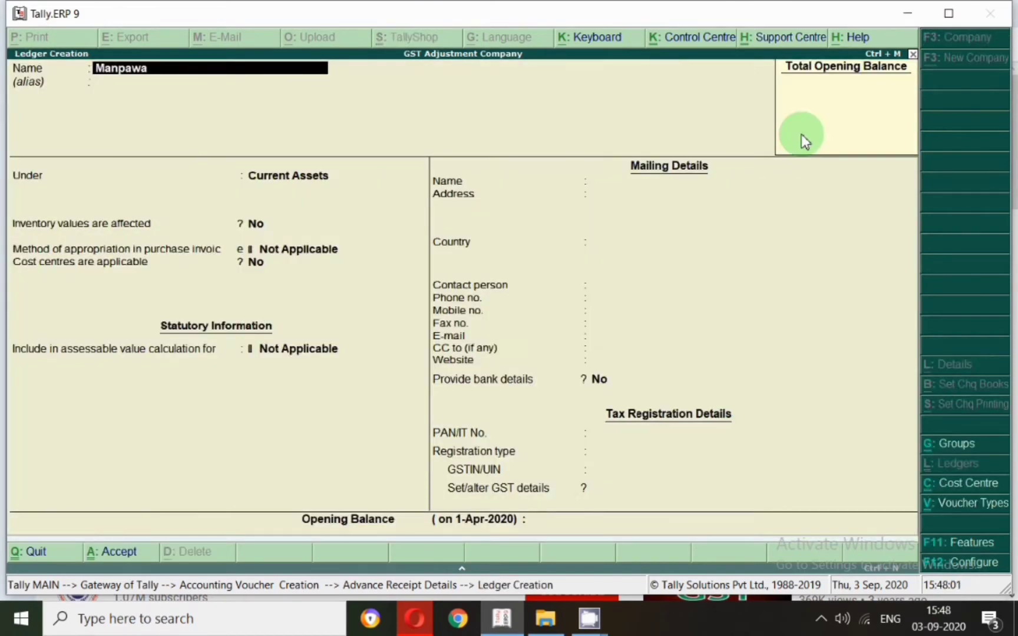
text(r Service)
key(Return)
key(Return)
key(BackSpace)
text(Ind)
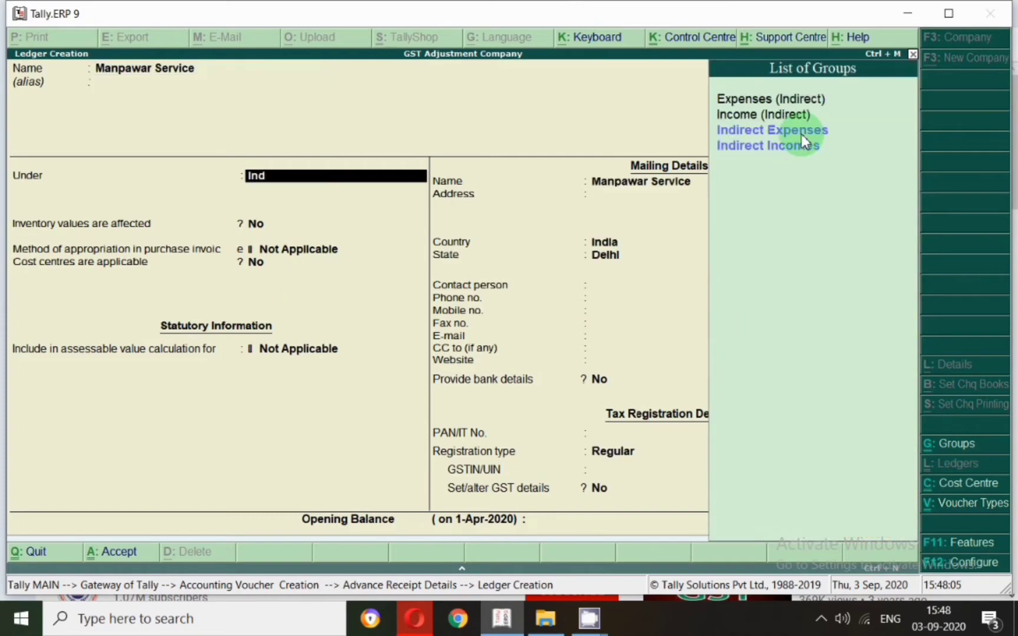
click(804, 144)
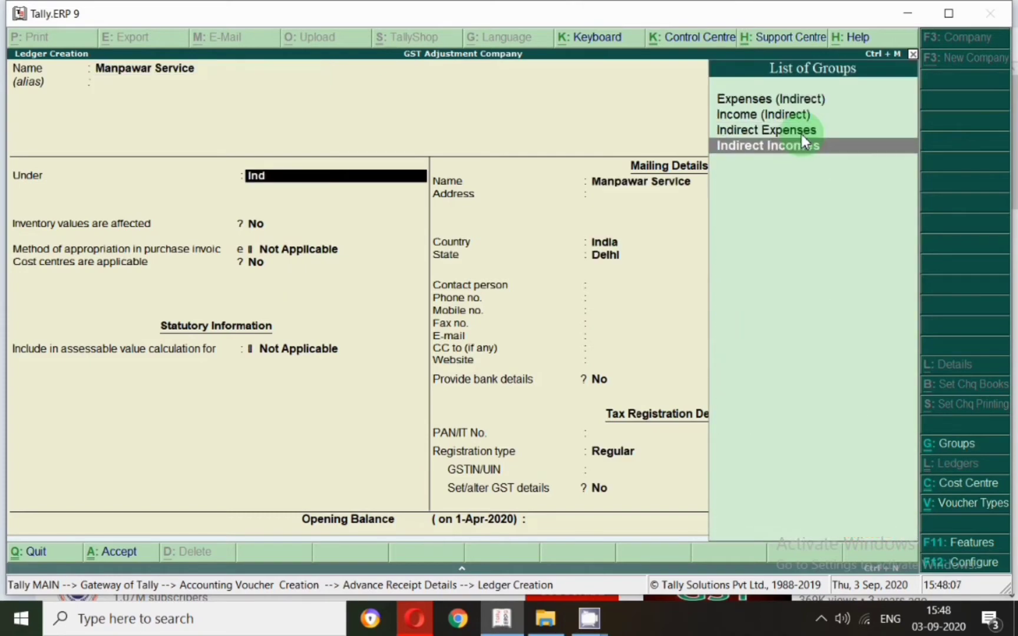
key(Return)
key(Return)
key(Return)
key(Return)
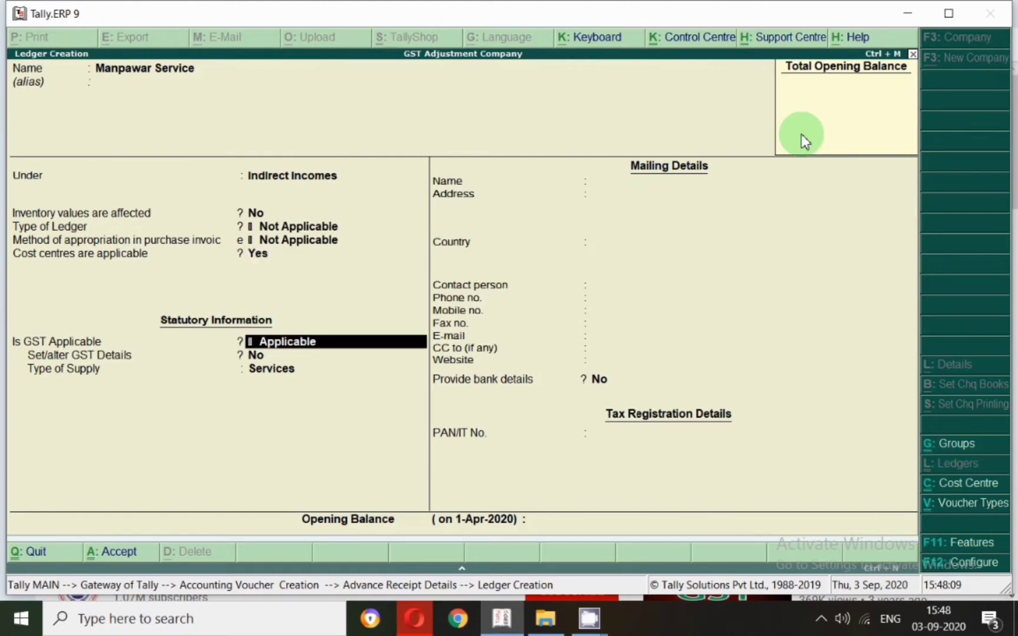
Step: Keep GST applicable for the Manpawar Service ledger, enable its GST details and set the nature of transaction to Sales Taxable
key(Return)
key(y)
key(Return)
key(Return)
key(Return)
key(Return)
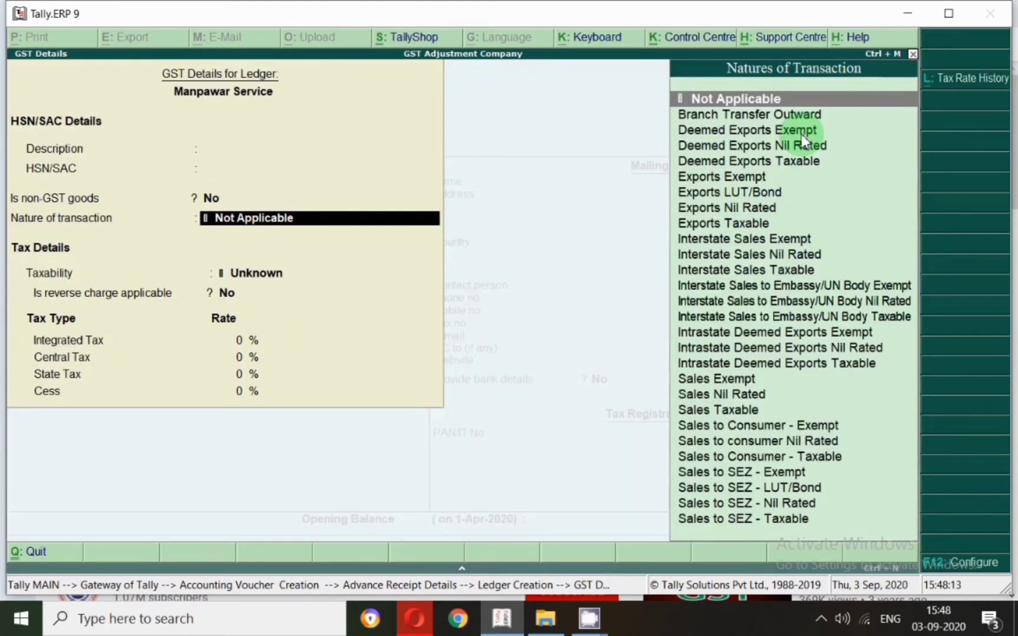
key(Down)
key(Down)
key(Down)
key(Down)
key(Down)
key(Down)
key(Down)
key(Down)
key(Down)
key(Down)
key(Down)
key(Down)
key(Down)
key(Down)
key(Down)
key(Down)
key(Down)
key(Down)
key(Down)
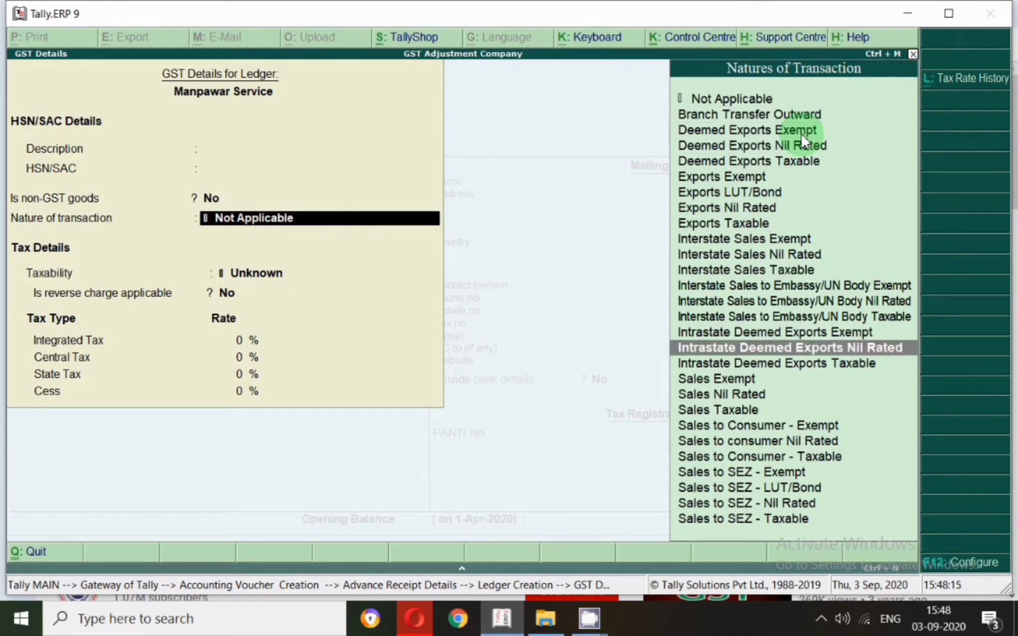
key(Down)
key(Return)
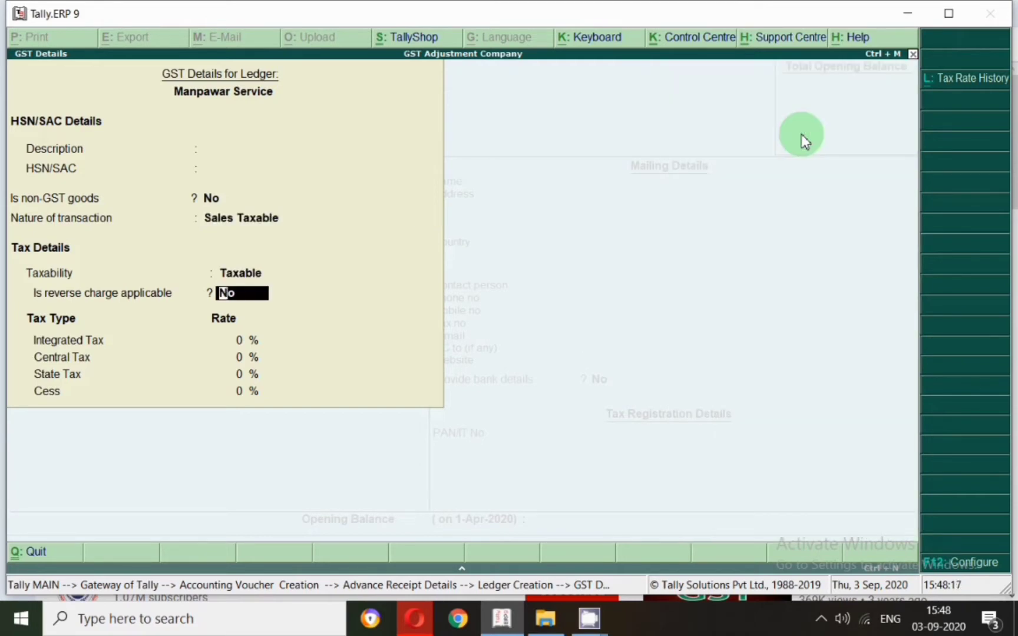
Step: Set the ledger's integrated tax rate to 18% without reverse charge and save the Manpawar Service ledger
key(Return)
text(18)
key(Return)
key(Return)
key(Return)
key(Return)
key(Return)
key(Return)
key(Return)
key(Return)
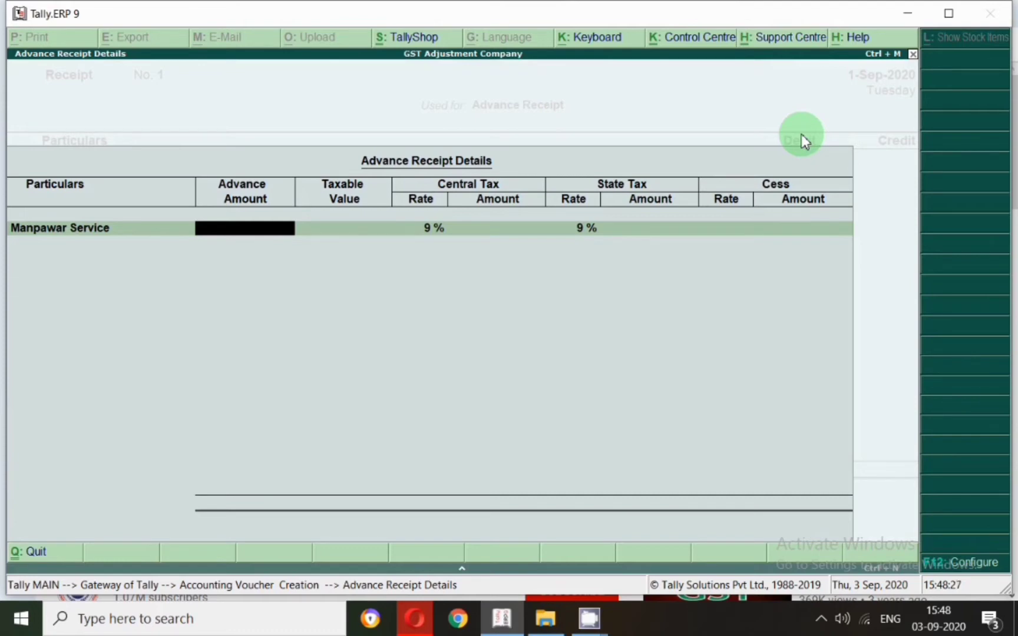
Step: Enter an advance amount of 1,18,000 for Manpawar Service in the advance receipt details
text(1,18,0)
text(000)
key(Return)
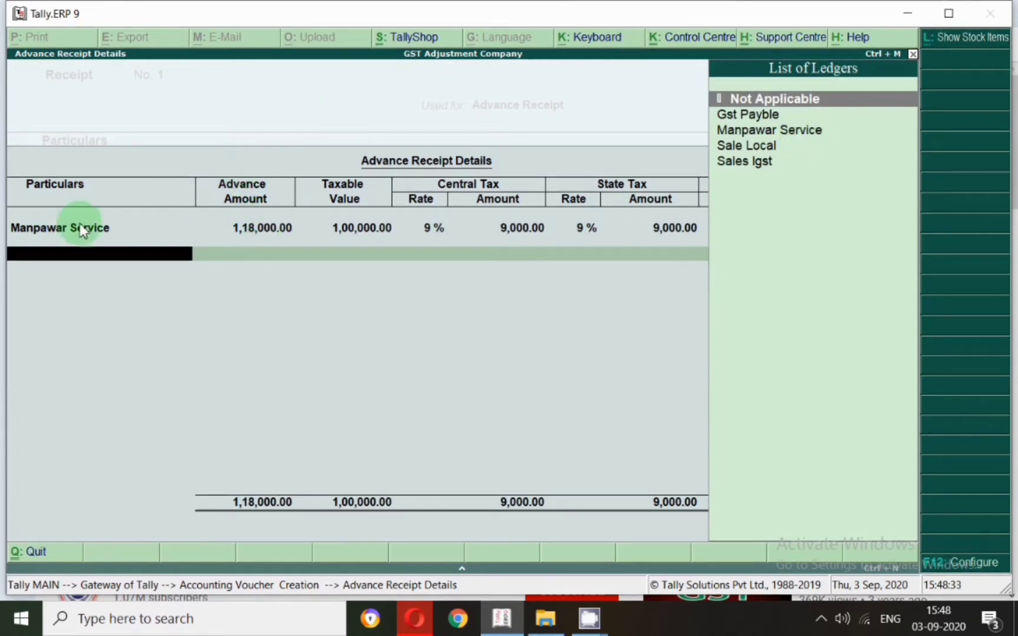
Step: Replace Manpawar Service with the stock item Juicer Mixer Grinder, keep the 1,18,000 advance and accept the advance receipt details
click(279, 228)
text(i)
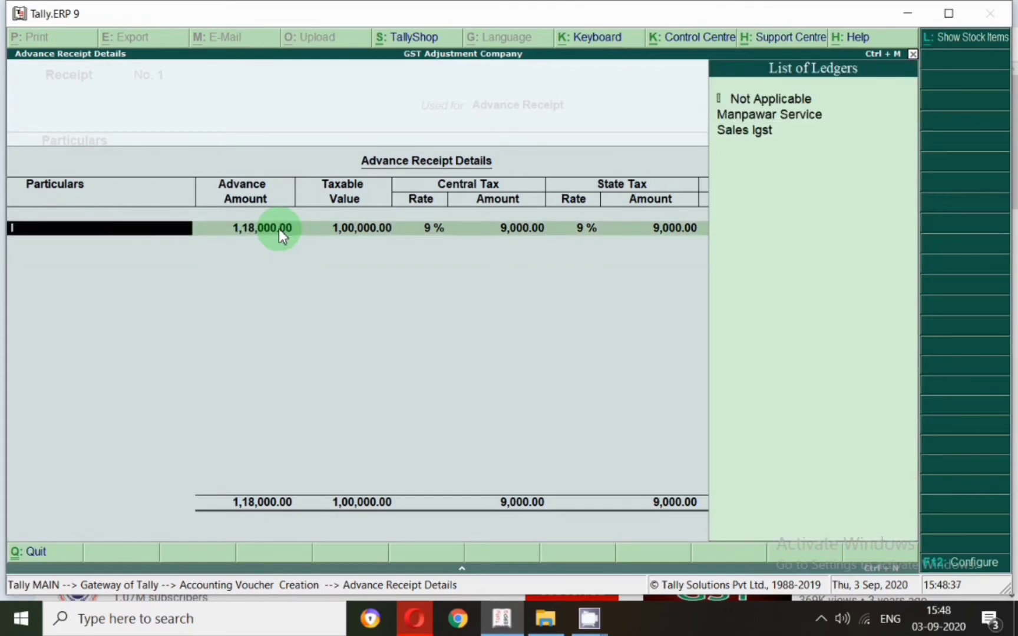
click(960, 40)
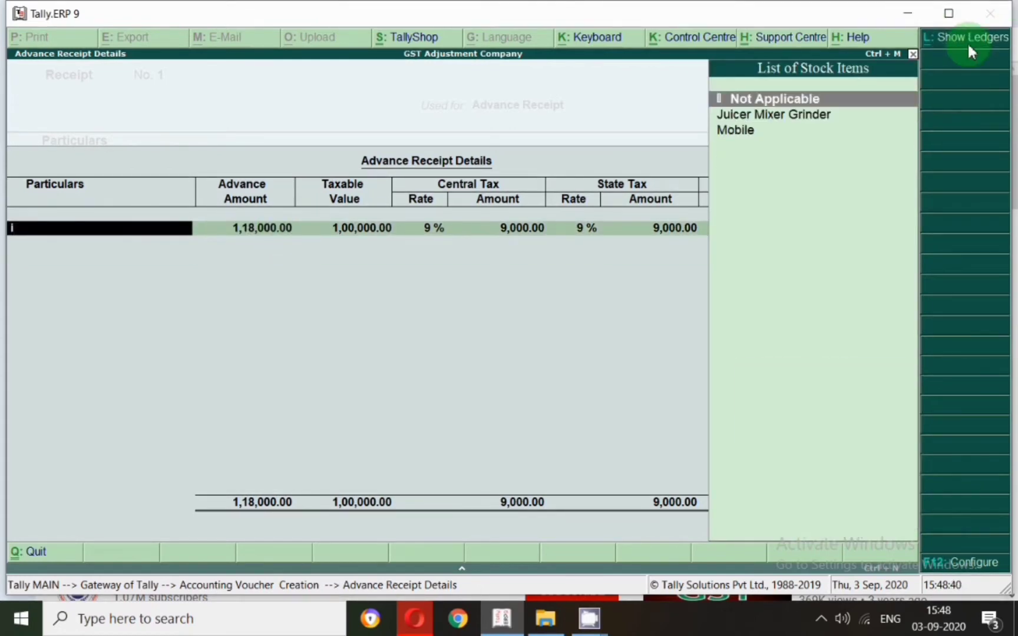
click(737, 121)
click(737, 124)
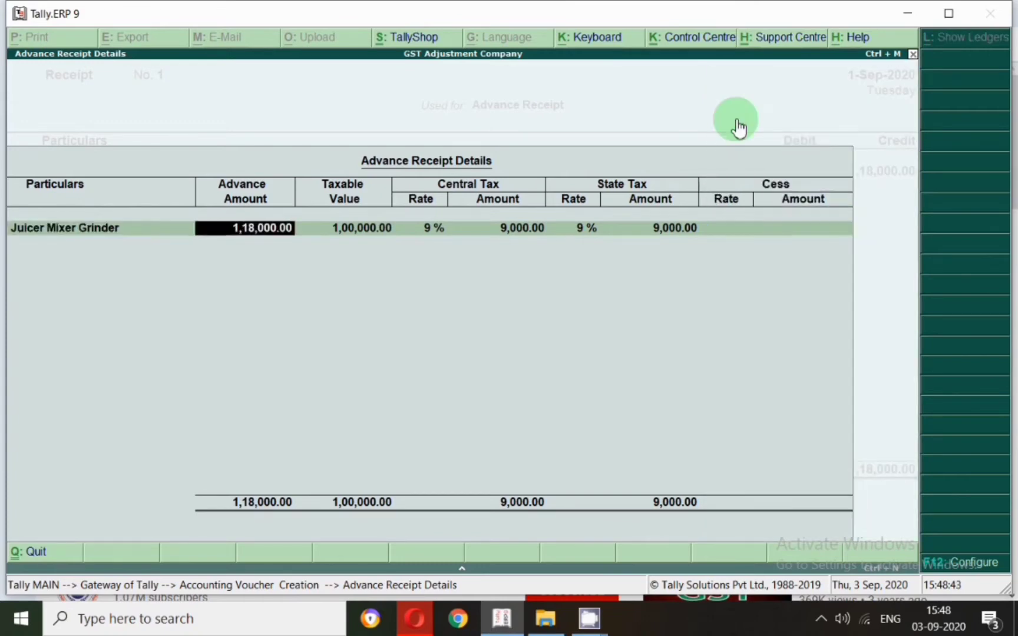
key(Return)
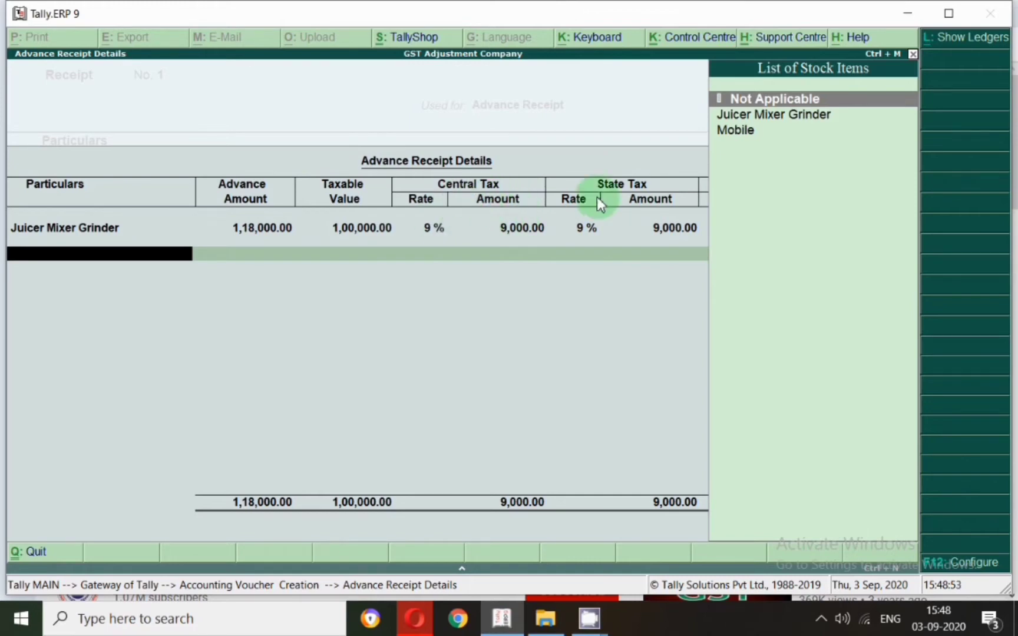
key(Return)
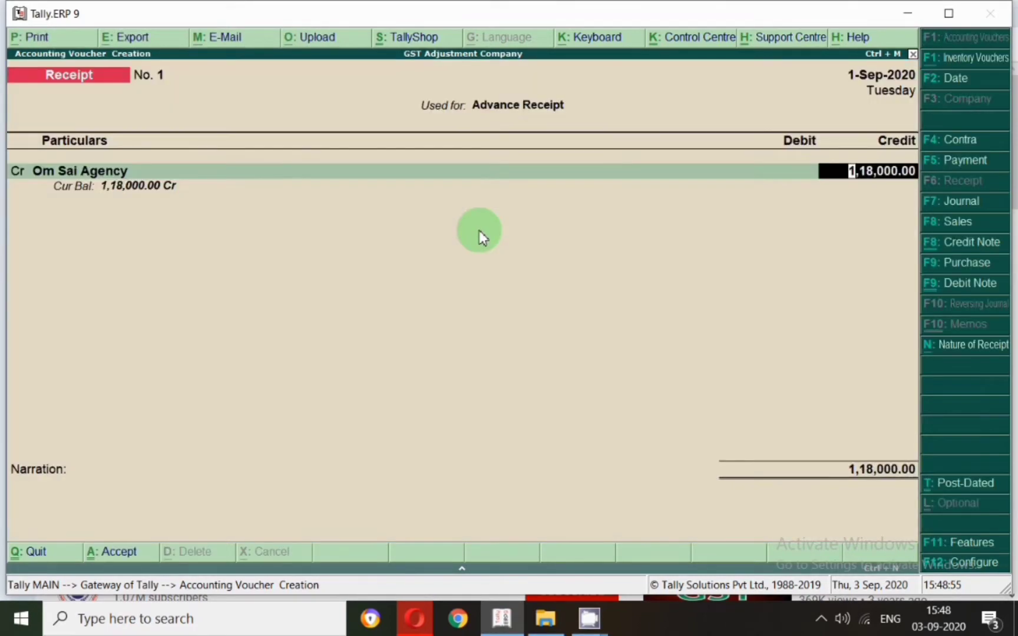
Step: Accept Om Sai Agency's 1,18,000 credit as an advance with reference 1 and debit Sbi for 1,18,000
key(Return)
key(Return)
key(Return)
key(Return)
key(Return)
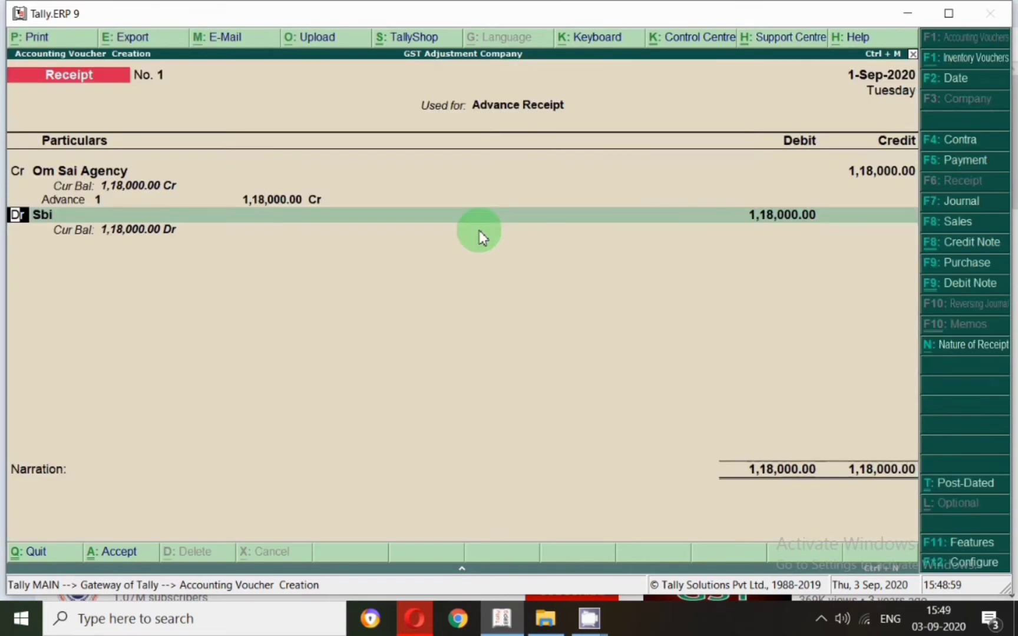
key(Return)
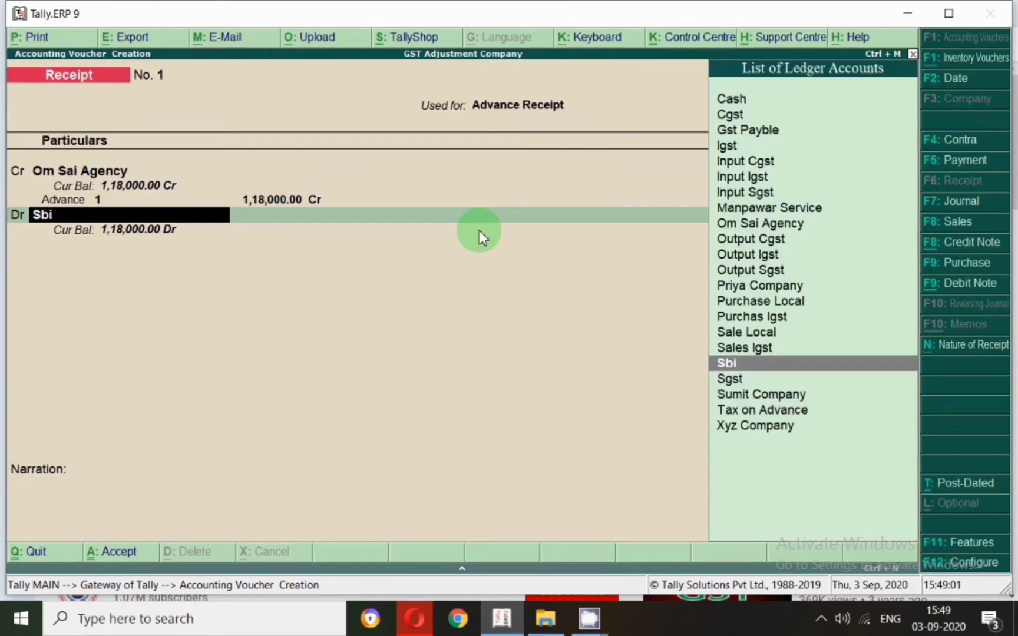
key(Return)
key(Return)
key(Return)
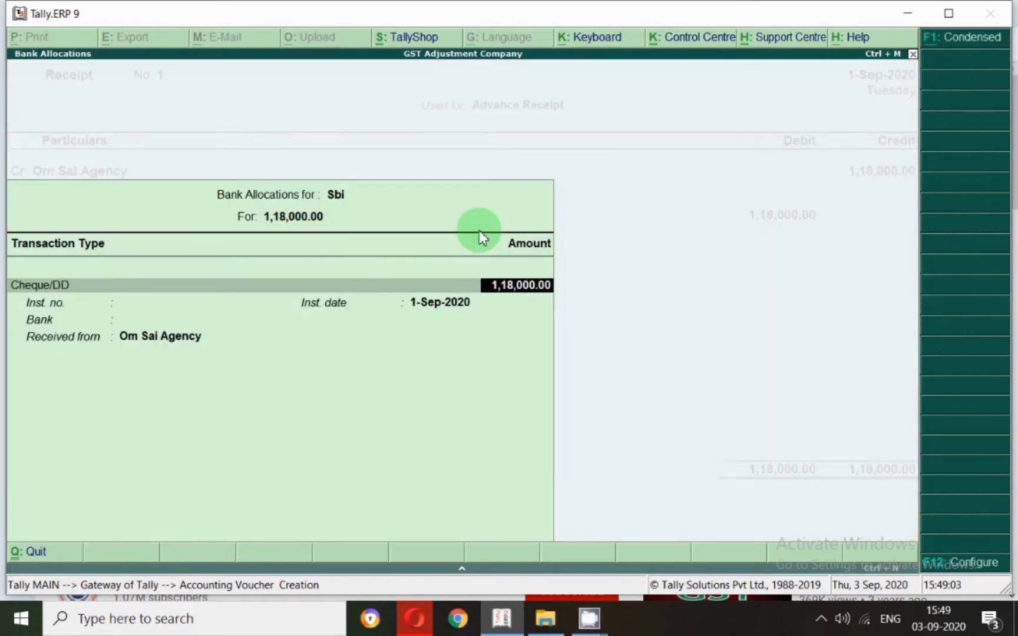
Step: Accept the Cheque/DD bank allocation for Sbi and save the receipt voucher without a narration
key(Return)
key(Return)
key(Return)
key(Return)
key(Return)
key(Return)
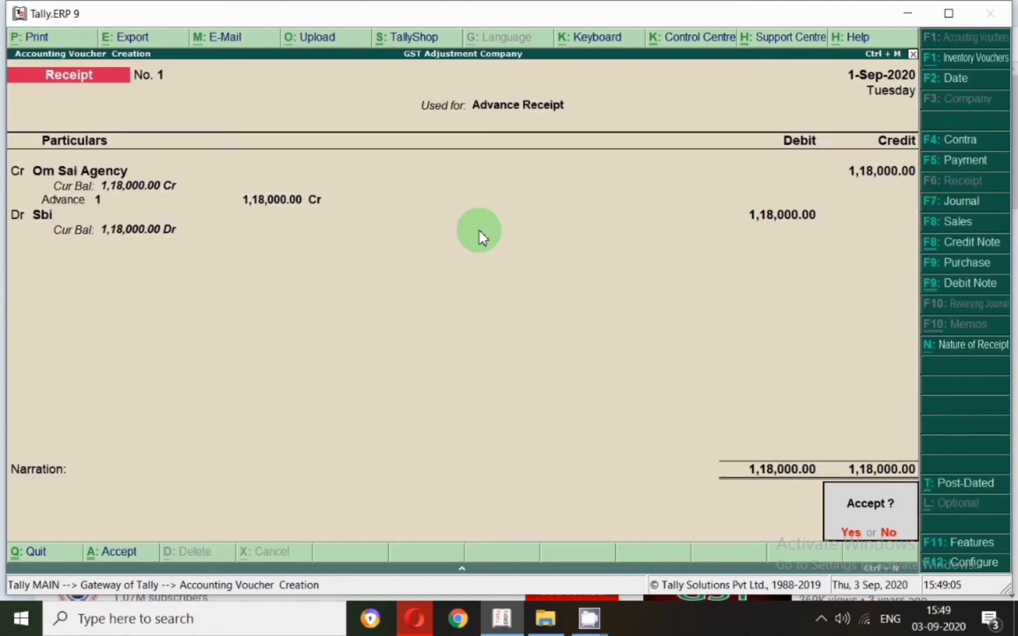
key(Return)
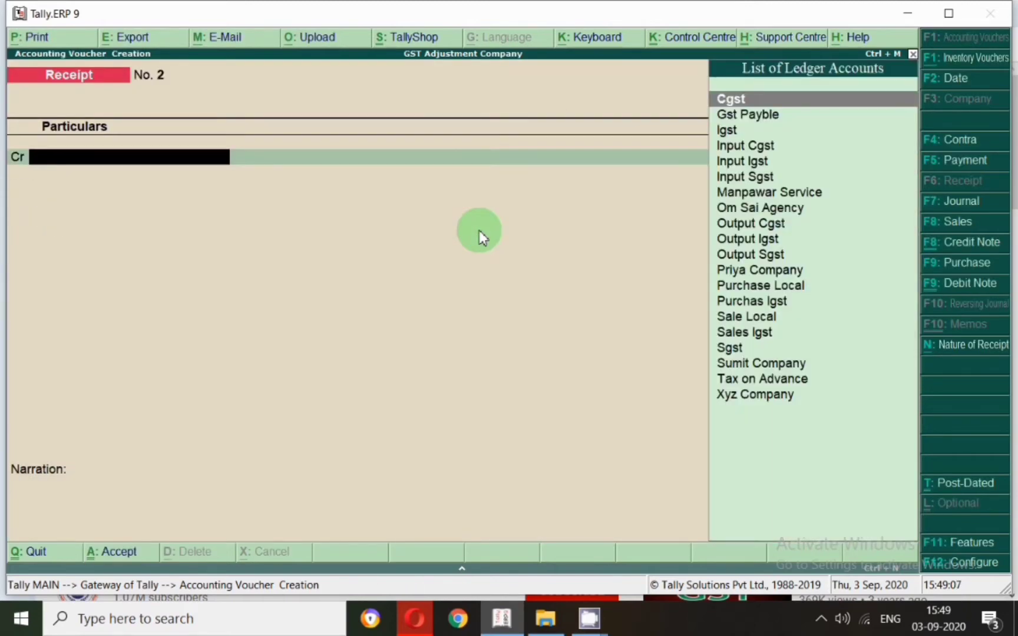
Step: Leave voucher entry and open the GSTR-1 report from the statutory GST reports
key(Escape)
key(Return)
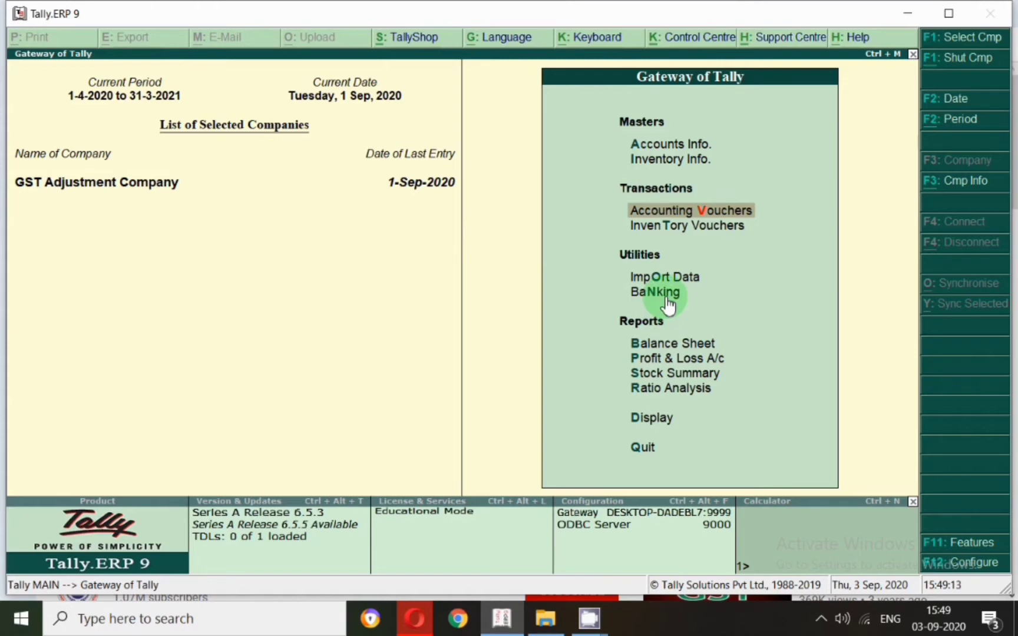
key(d)
key(u)
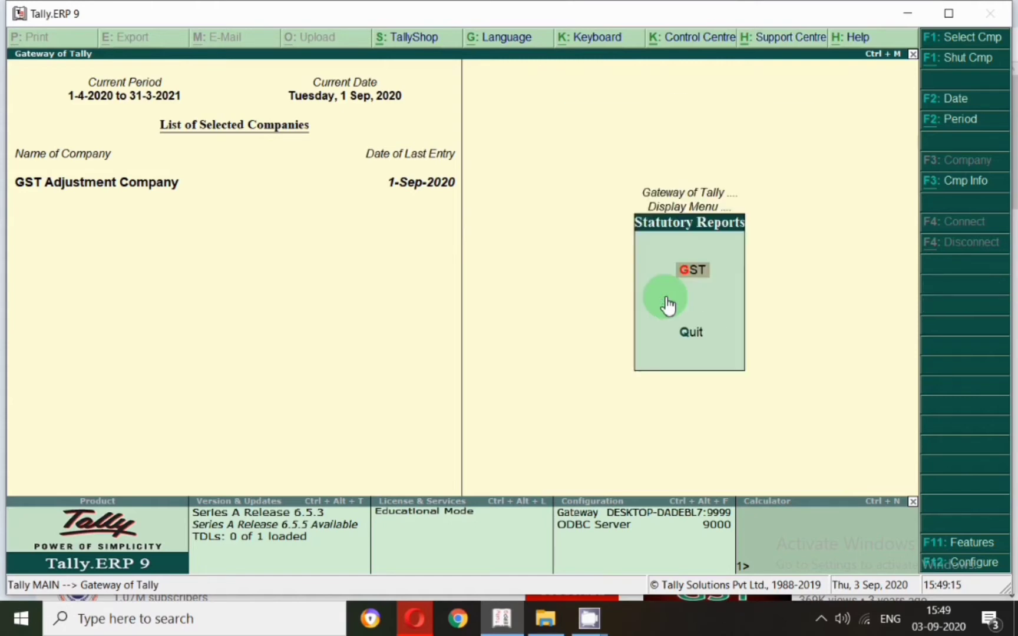
key(g)
key(Return)
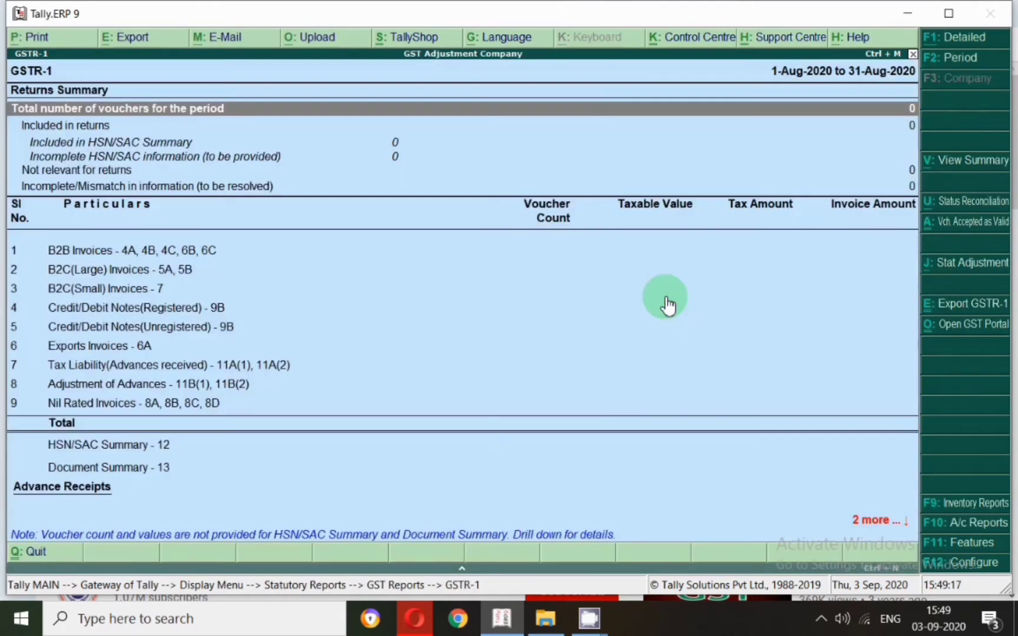
Step: Set the GSTR-1 report period from 1-9-2020 to 1-9-2020
key(F2)
key(Return)
text(1-9)
key(Return)
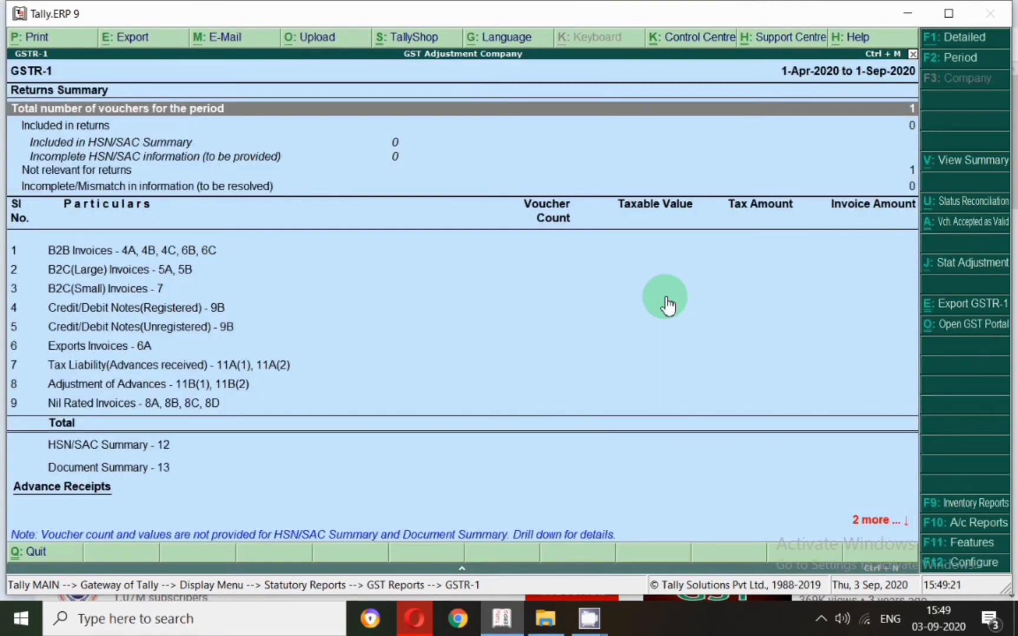
key(F2)
text(1-9-20)
key(Return)
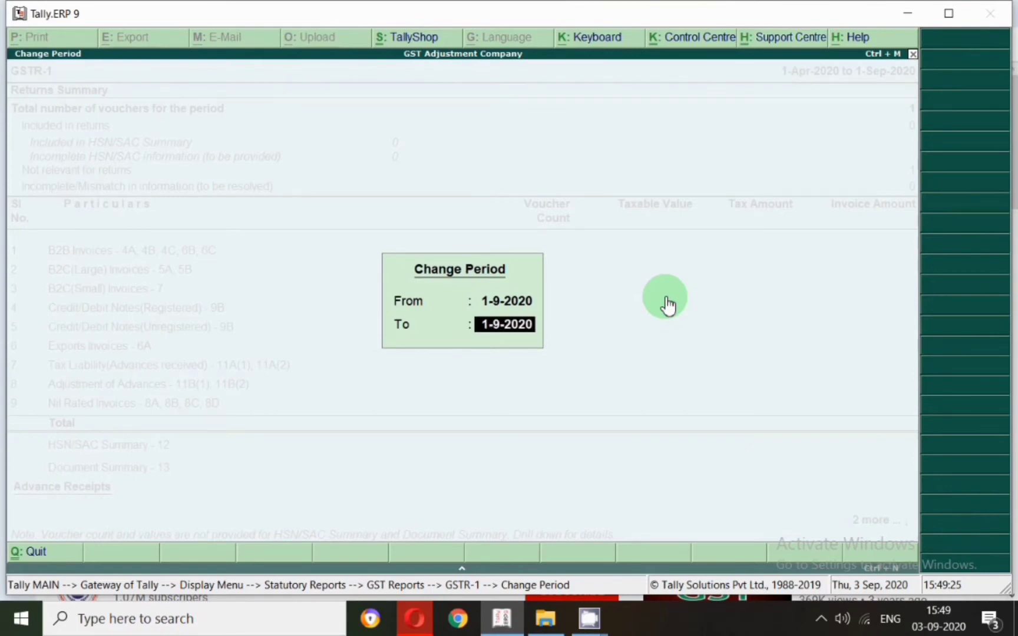
text(1)
key(BackSpace)
key(Return)
Step: Examine the advance amount unadjusted against supplies in GSTR-1 and drill into its Delhi entry
key(Down)
key(Down)
key(Down)
key(Down)
key(Down)
key(Down)
key(Down)
key(Down)
key(Down)
key(Down)
key(Down)
key(Down)
key(Down)
key(Down)
key(Down)
key(Down)
key(Down)
key(Down)
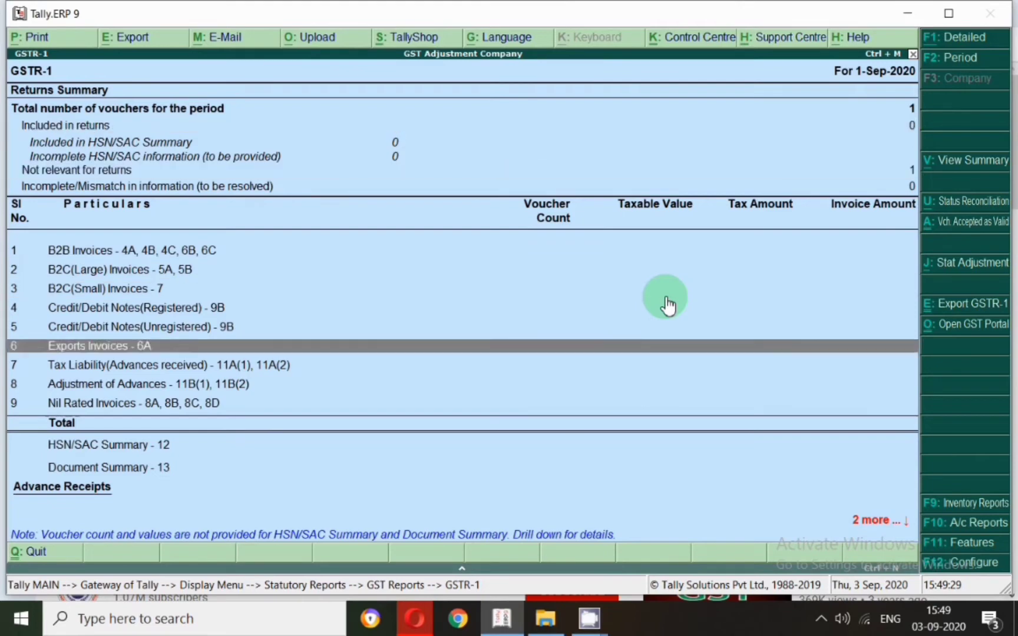
key(Up)
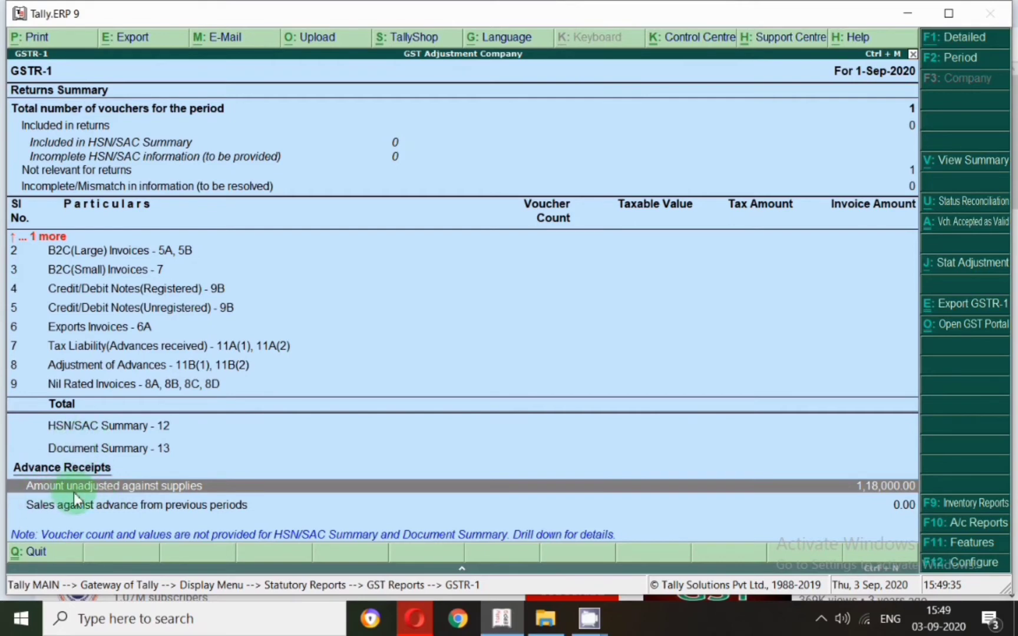
click(533, 493)
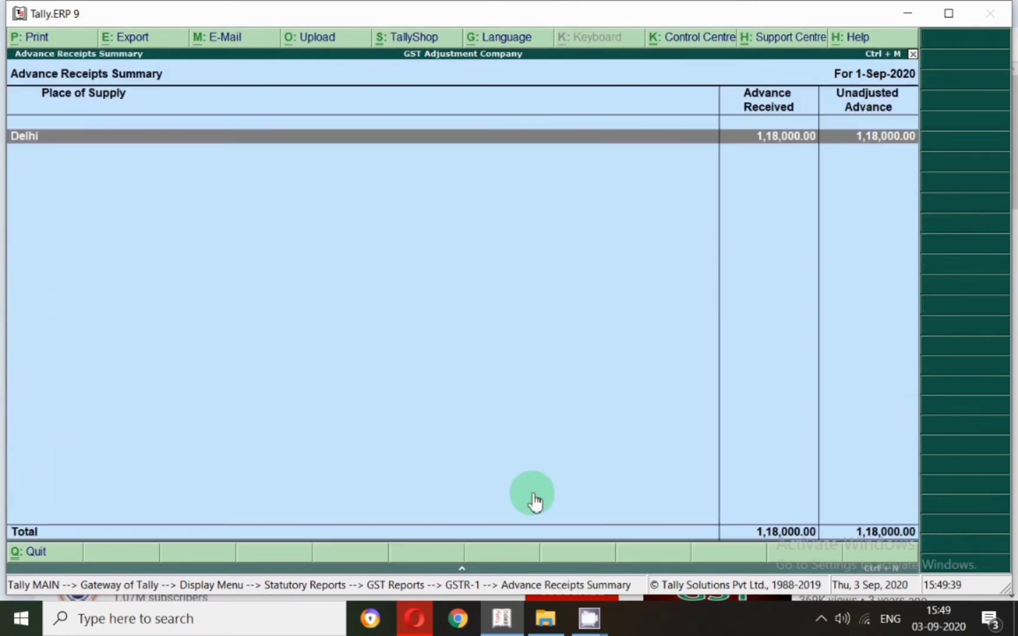
key(Return)
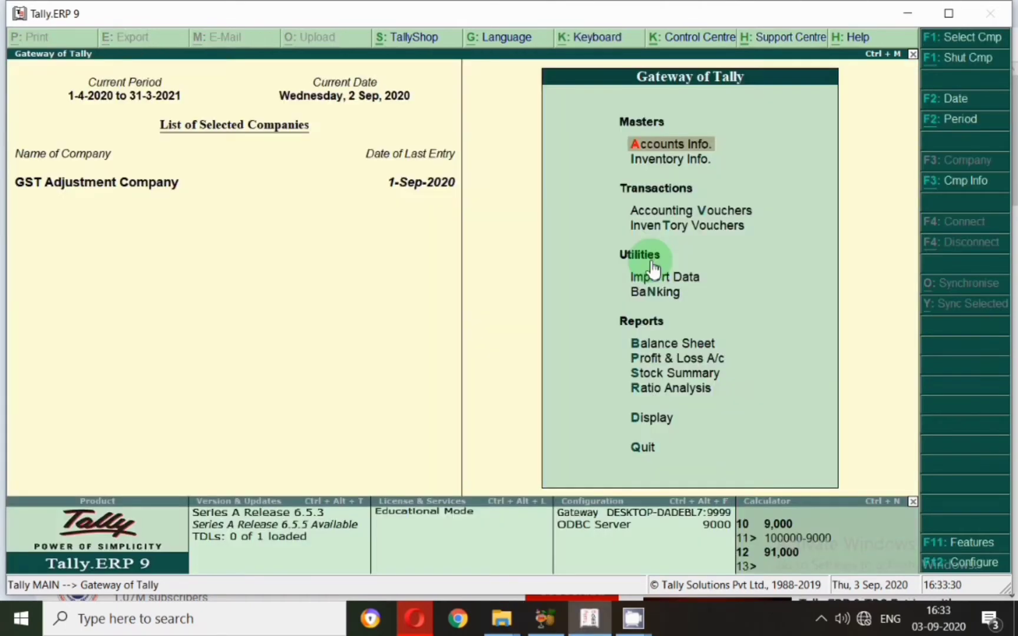
Step: Check Duties & Taxes under Current Liabilities in the detailed Balance Sheet, and close the report
key(b)
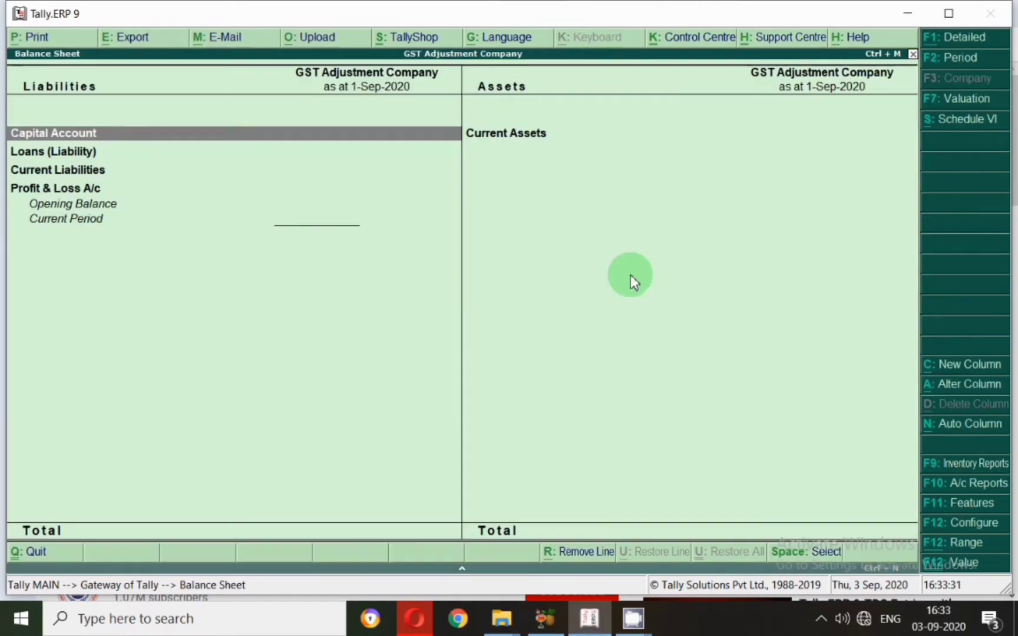
click(971, 37)
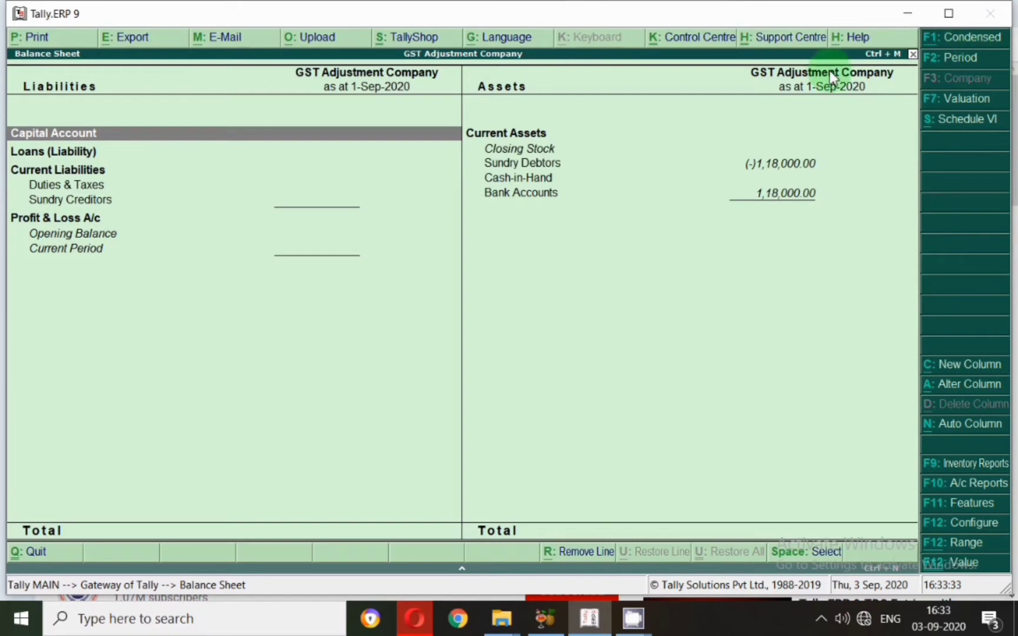
click(84, 187)
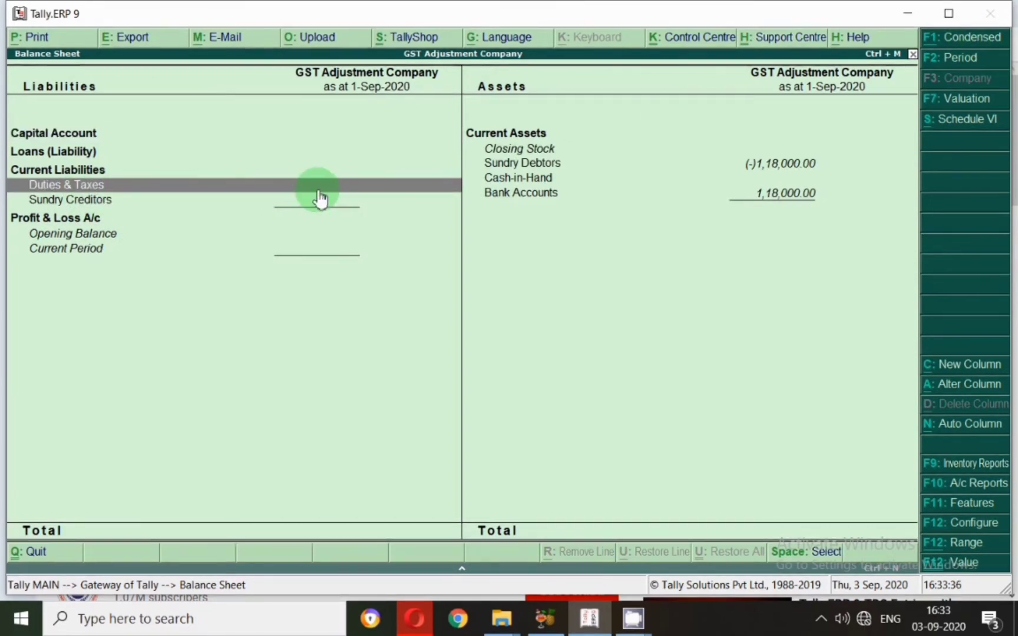
key(Escape)
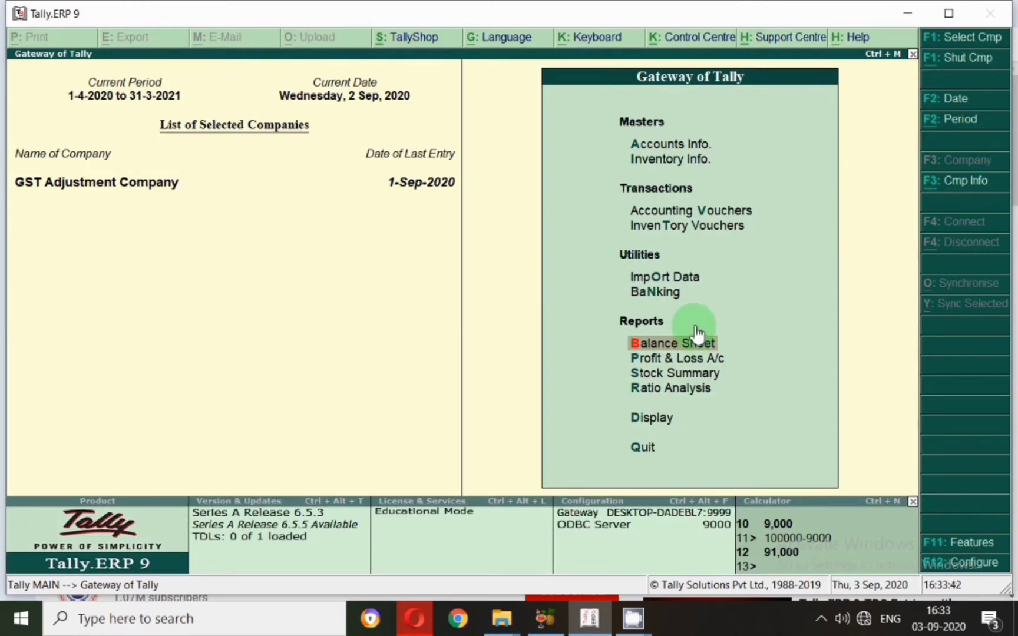
Step: Open a new journal voucher and date it 2-9-2020
key(v)
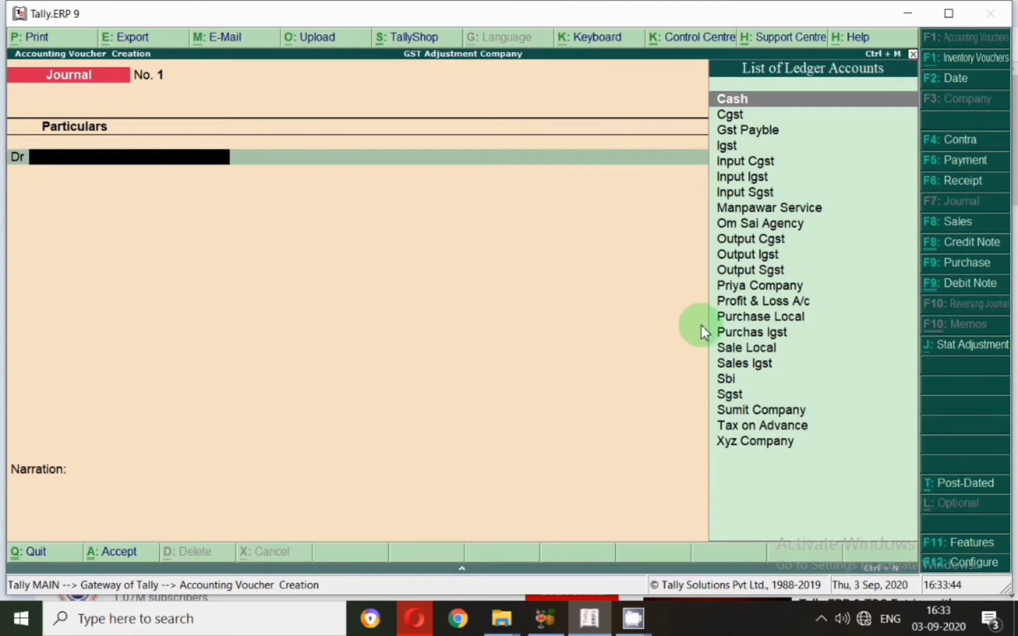
key(F2)
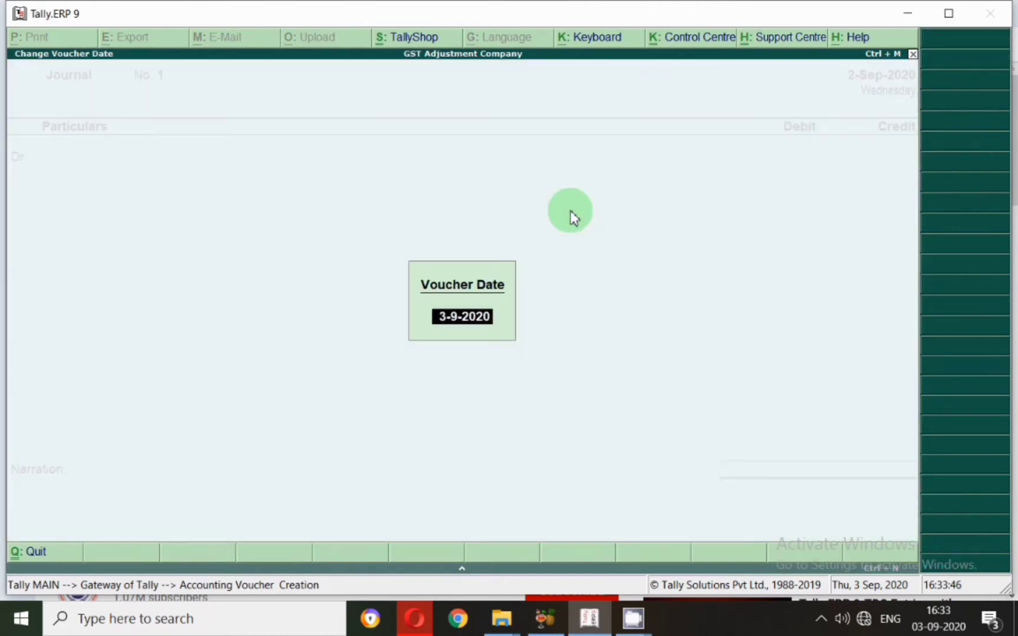
text(2.)
key(Return)
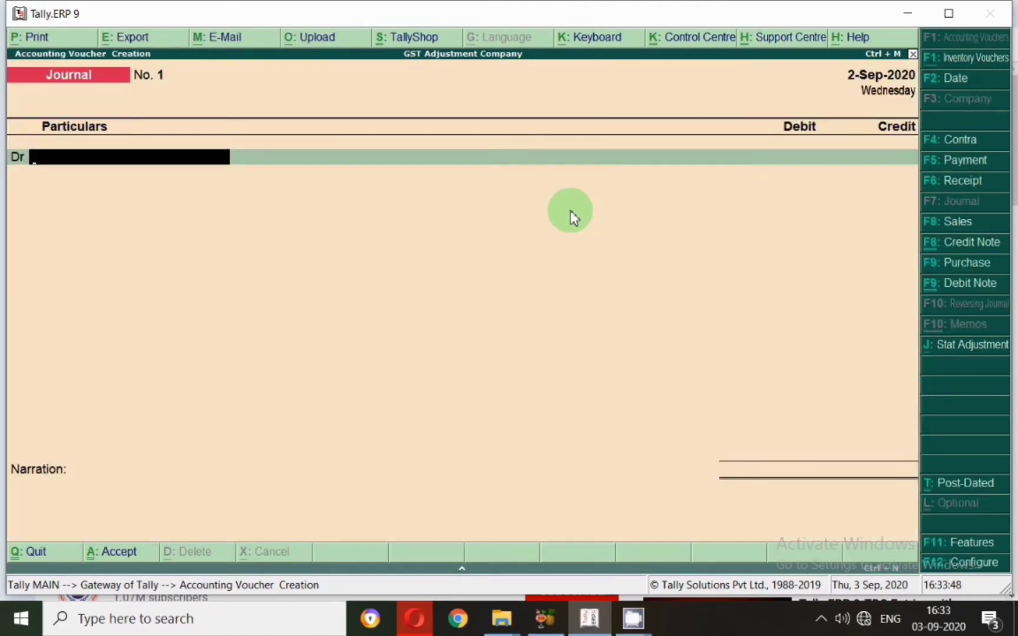
Step: Set the journal's statutory adjustment to GST, Increase of Tax Liability, On Account of Advance Receipts
click(949, 347)
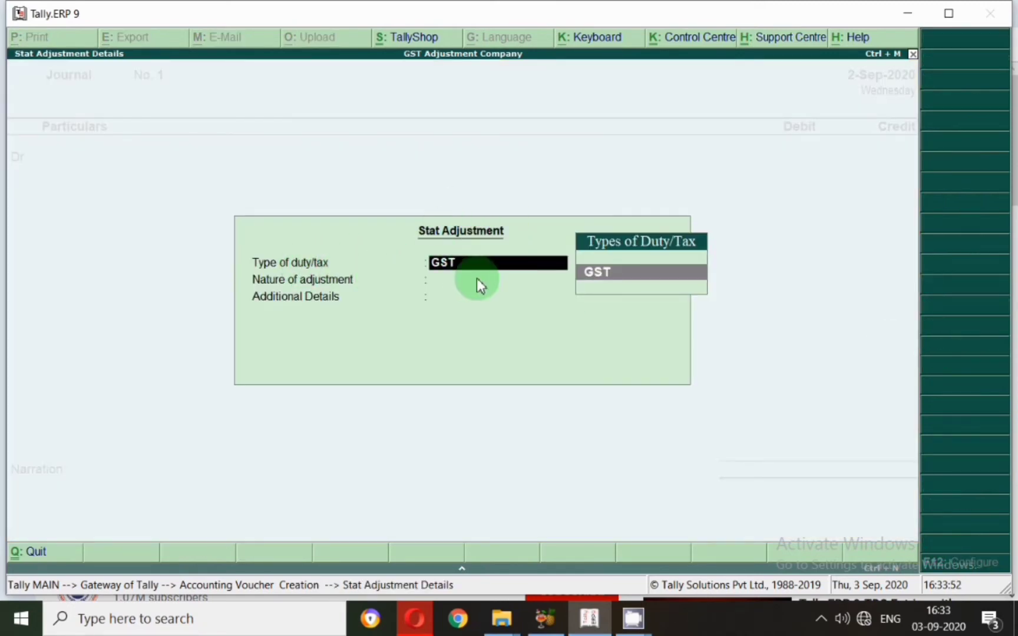
key(Return)
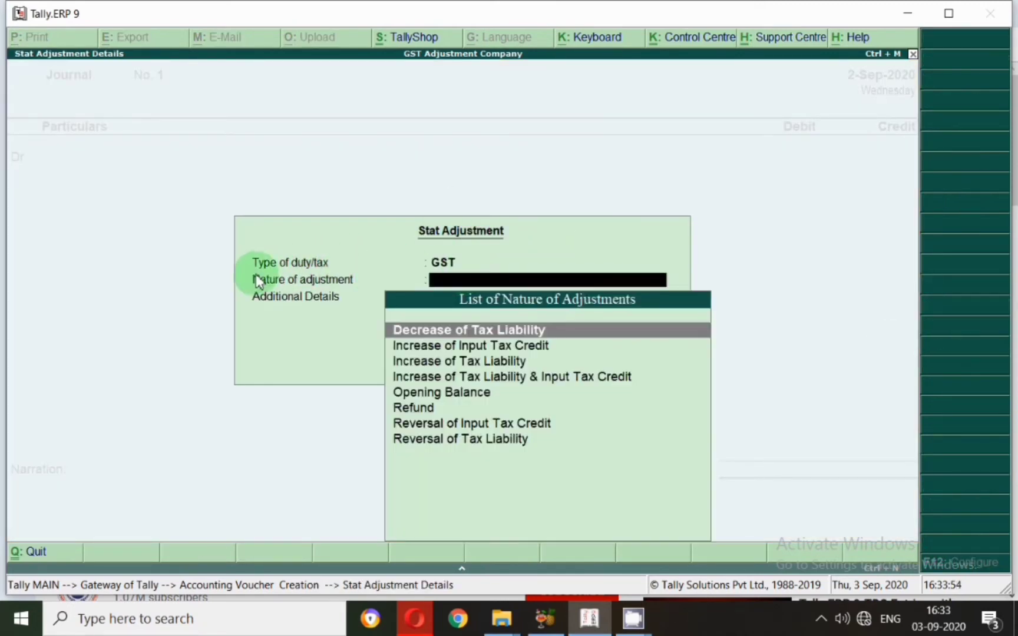
click(416, 362)
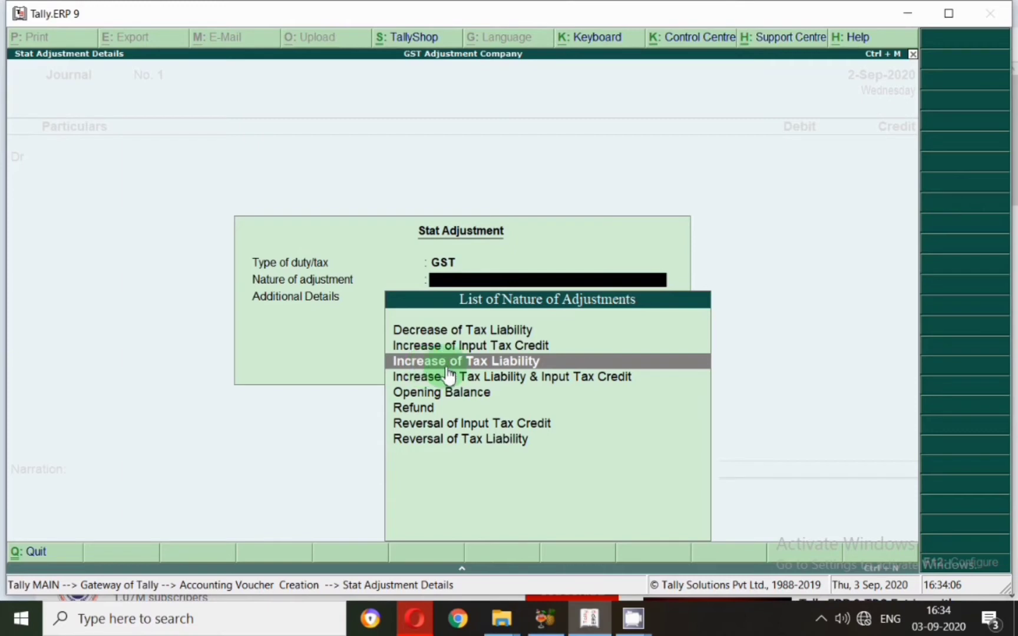
click(489, 370)
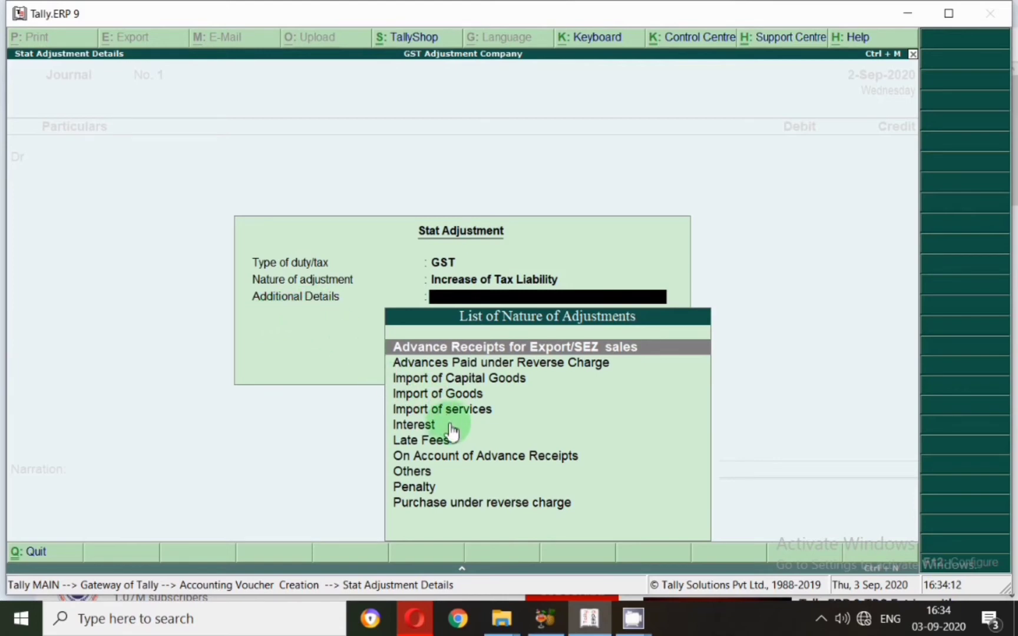
click(420, 458)
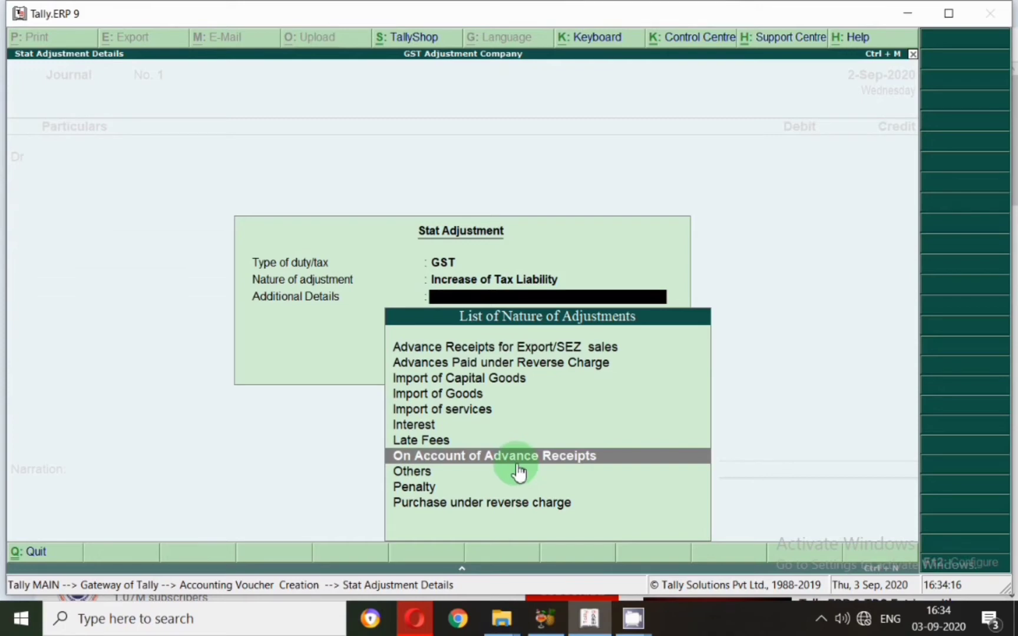
key(Return)
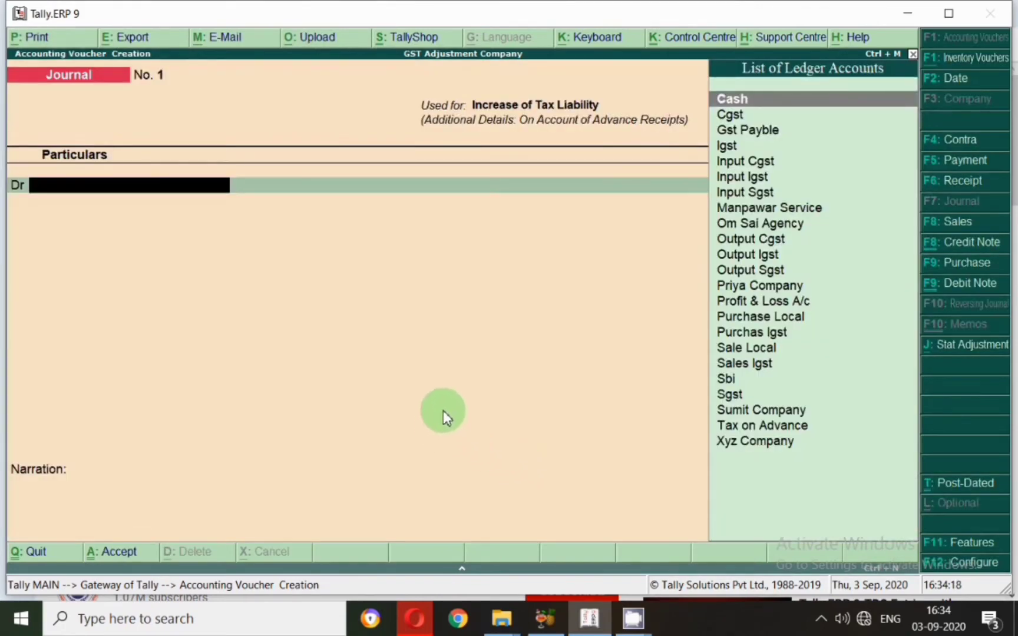
Step: Choose Tax on Advance as the debit ledger, review its master details under Current Assets, and accept the ledger
text(Tax on Advance)
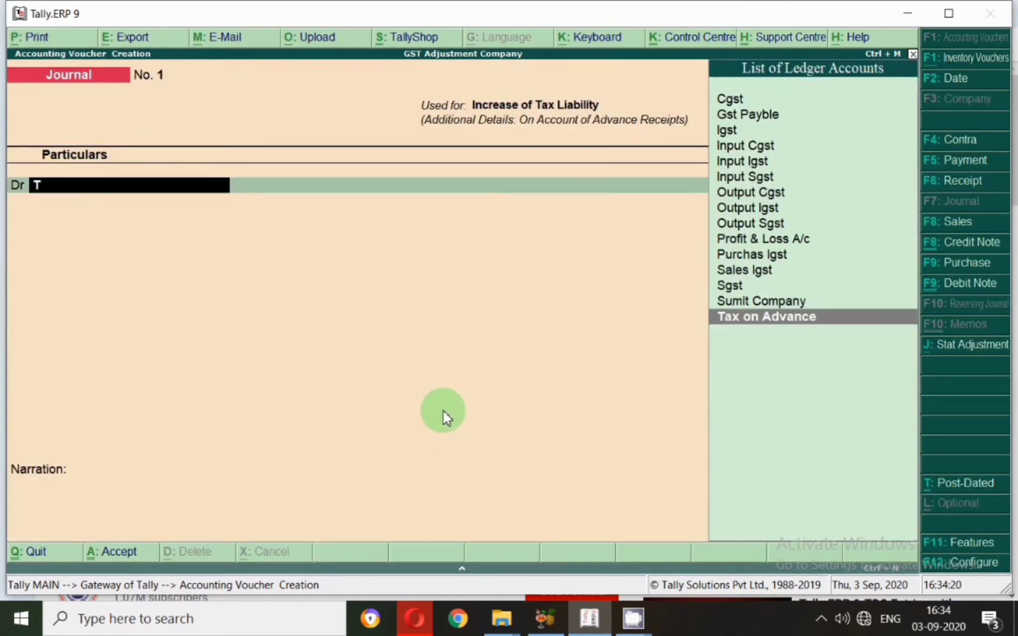
key(Return)
key(BackSpace)
key(ctrl+Return)
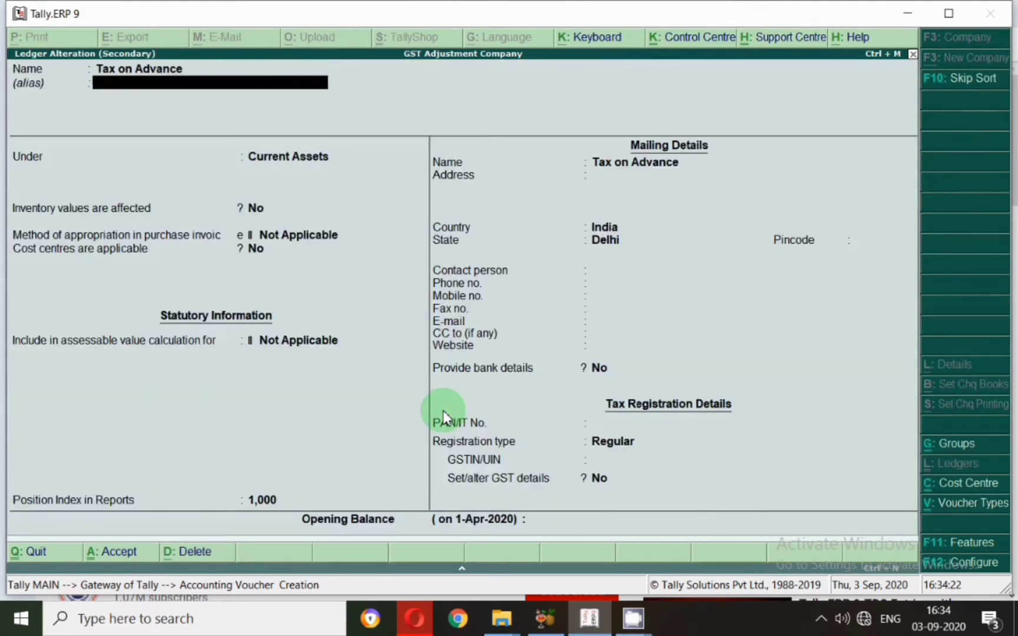
key(Return)
key(Return)
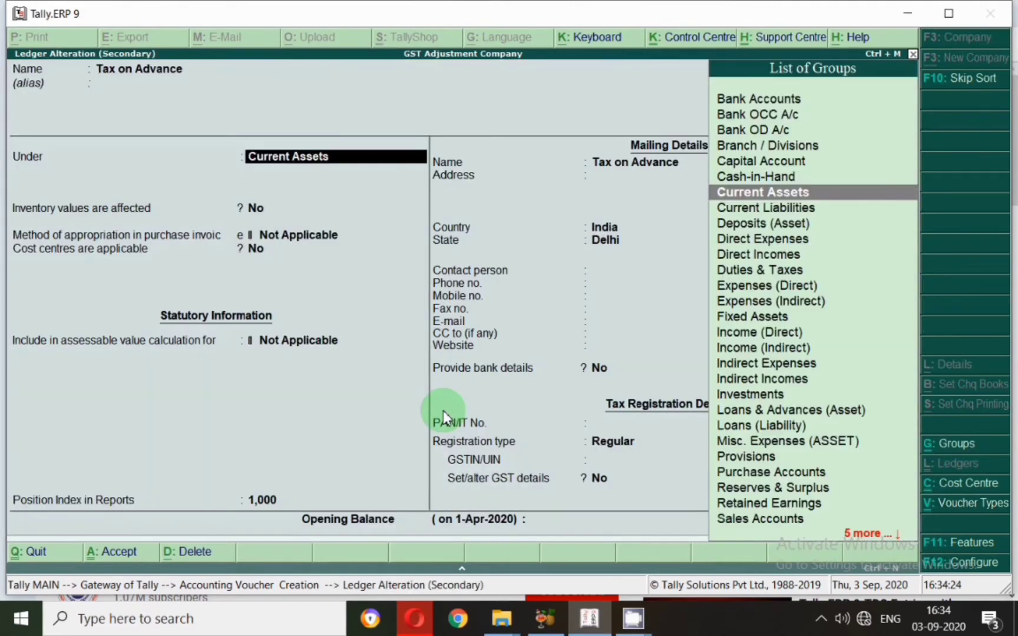
key(Return)
key(Return)
key(Return)
key(Return)
key(Return)
key(Return)
key(Return)
key(Return)
key(Return)
key(Return)
key(Return)
key(Return)
key(Return)
key(Return)
key(Return)
key(Return)
key(Return)
key(Return)
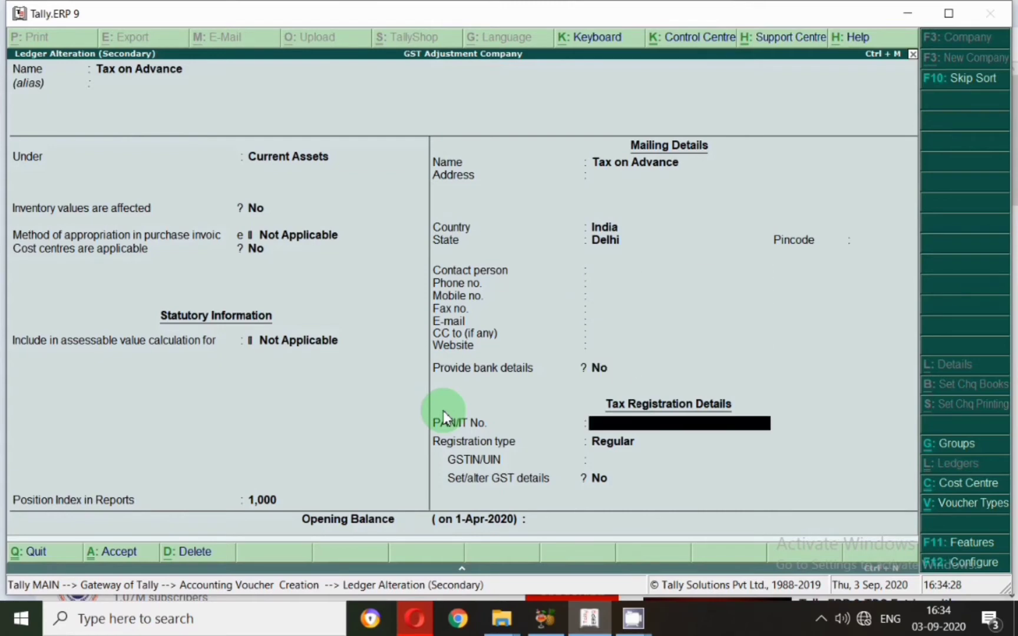
key(Return)
key(Return)
key(Return)
key(Return)
key(Return)
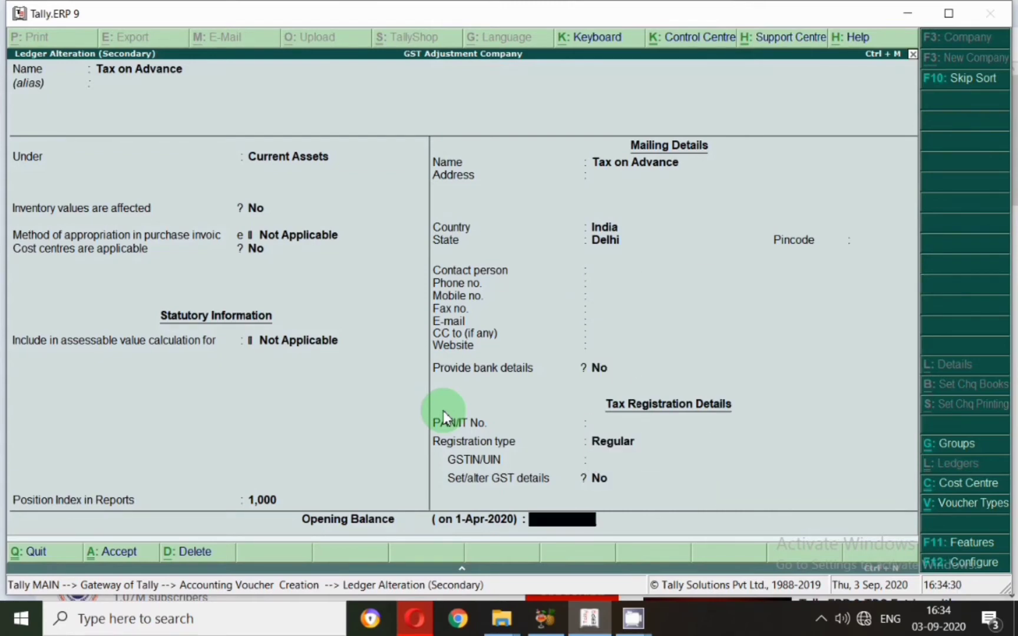
key(Return)
key(Return)
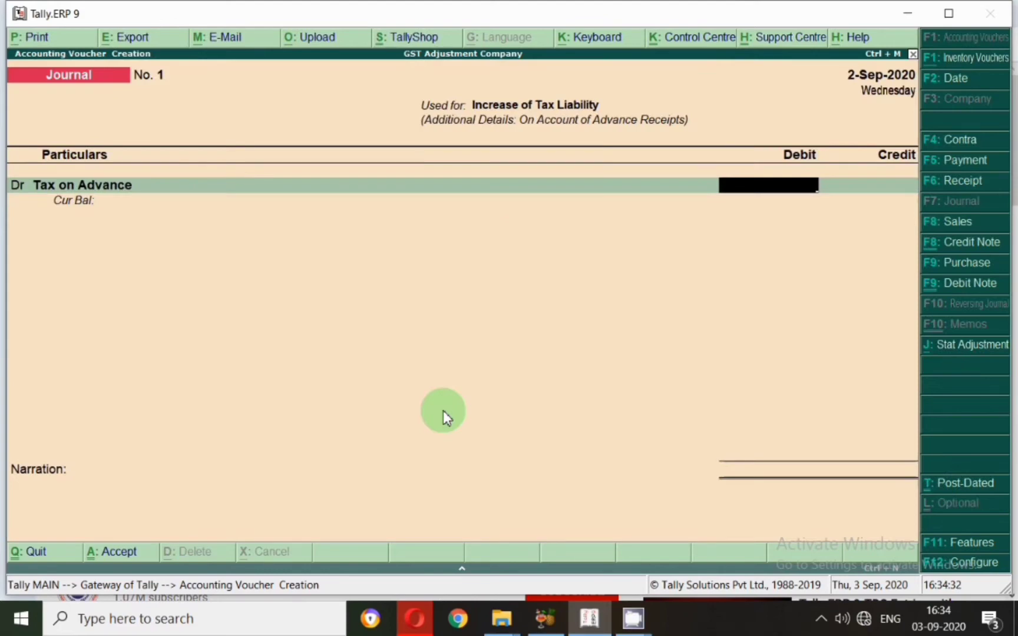
Step: Debit the Tax on Advance ledger with 18,000
text(18000)
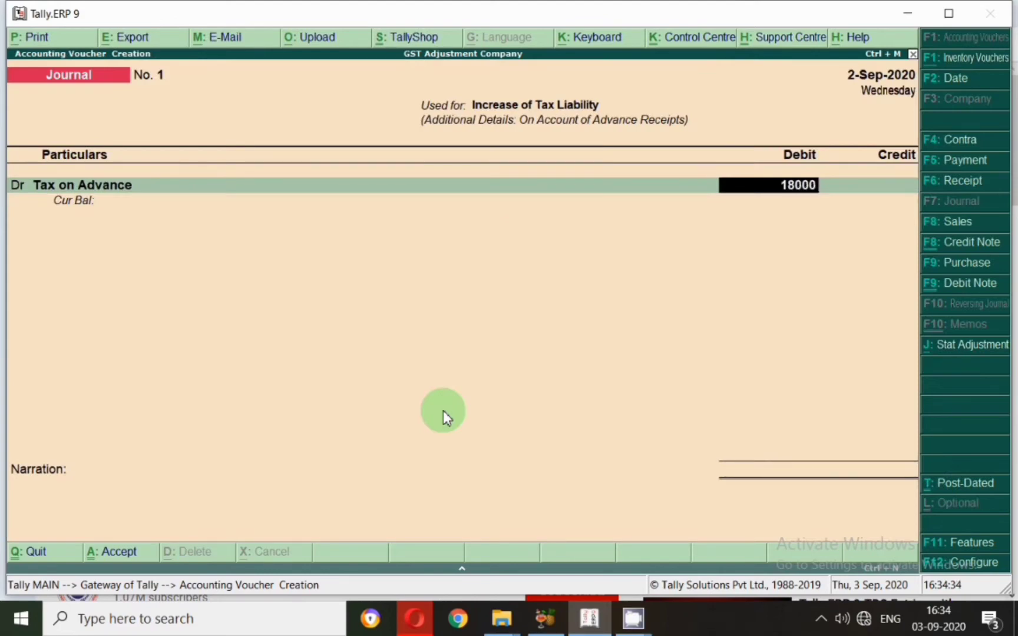
key(Return)
key(Return)
Step: Credit Cgst with 9,000, giving a rate of 9% and a taxable value of 1,00,000
text(Cgs)
key(Return)
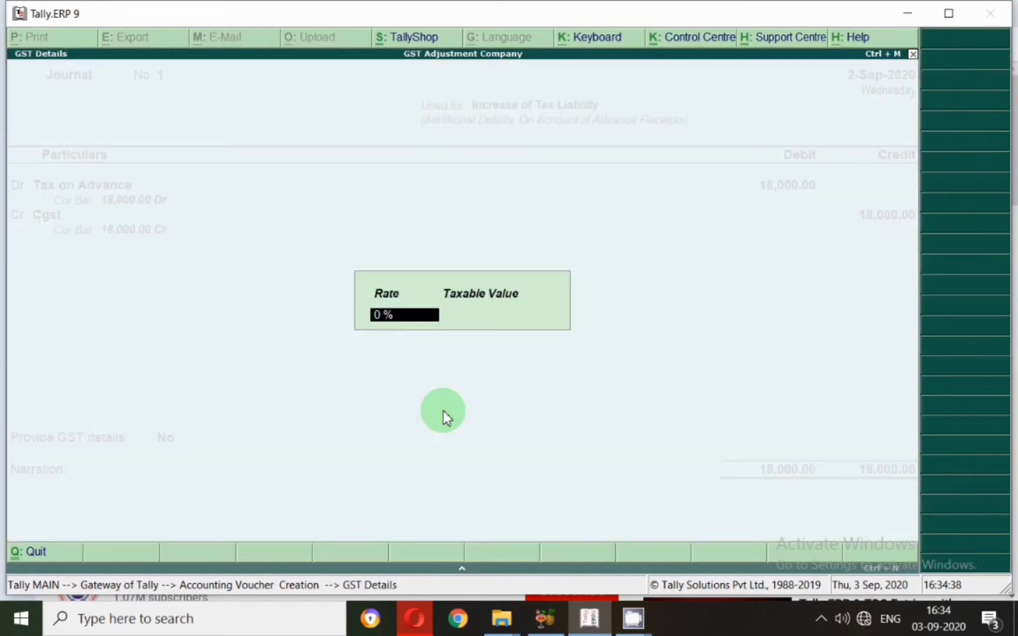
text(9)
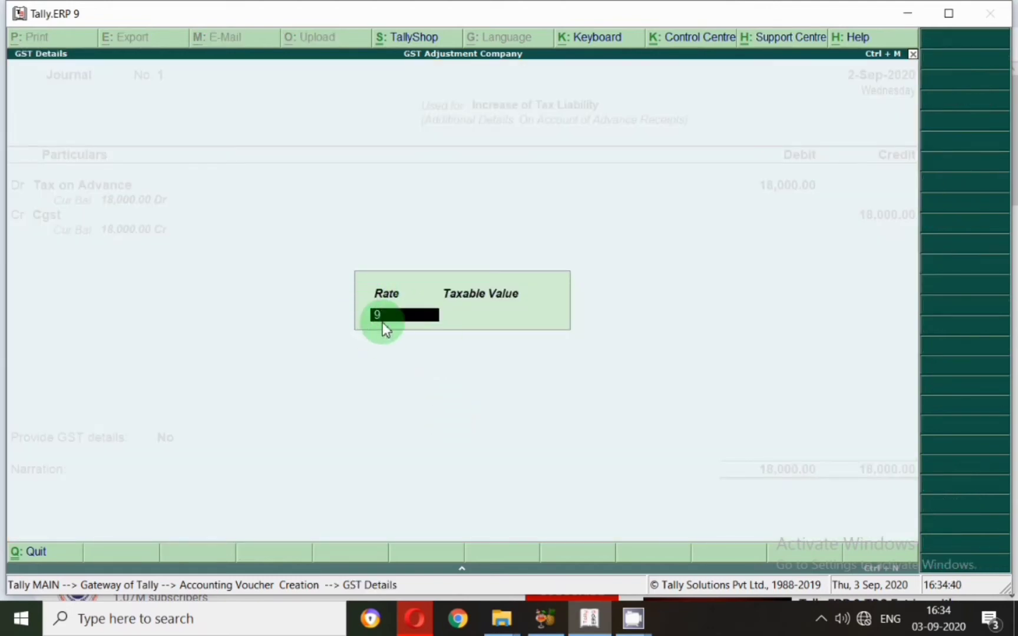
key(Return)
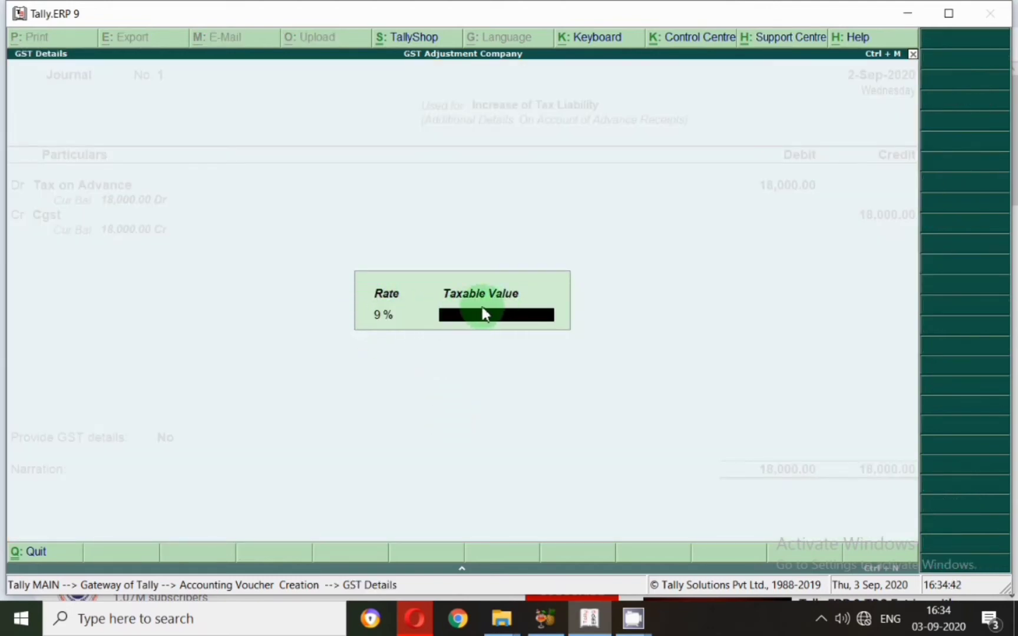
text(100000)
key(Return)
text(9)
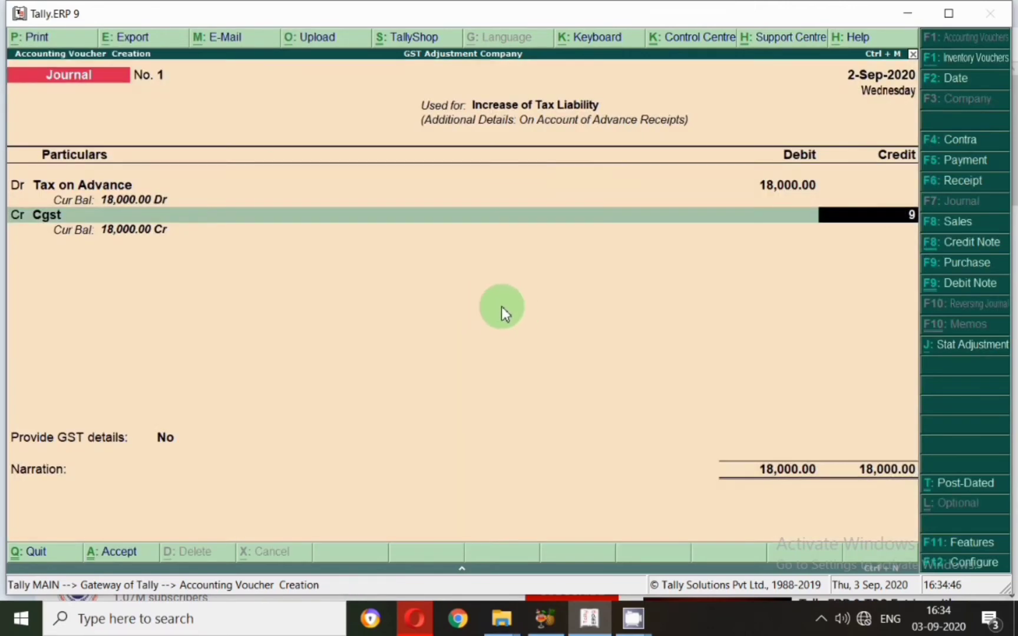
text(,000)
key(Return)
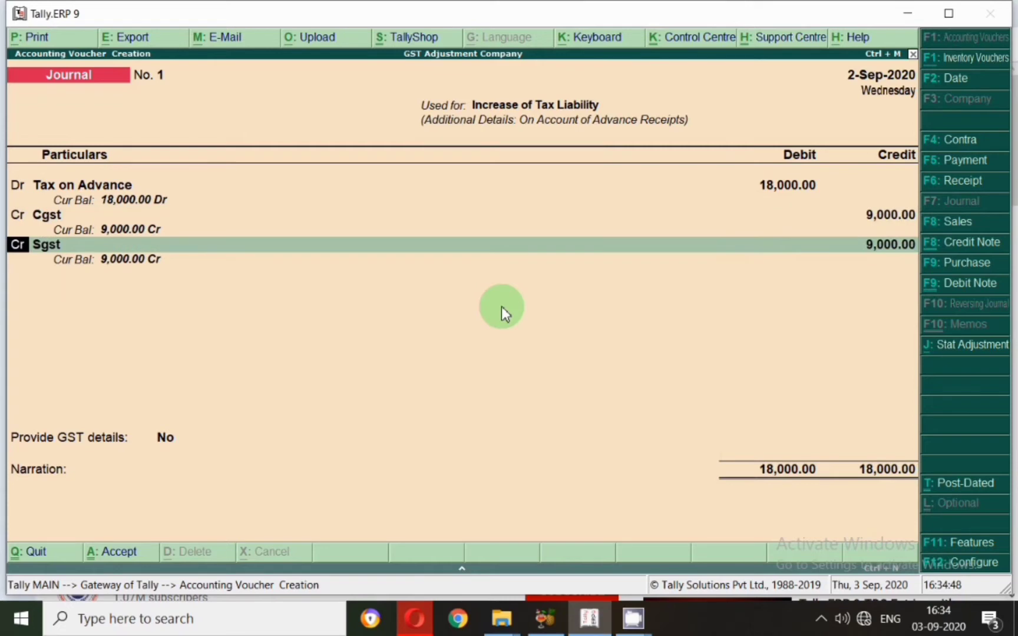
Step: Credit Sgst with 9,000 and accept its 9% rate on the taxable value of 1,00,000
key(Return)
key(Return)
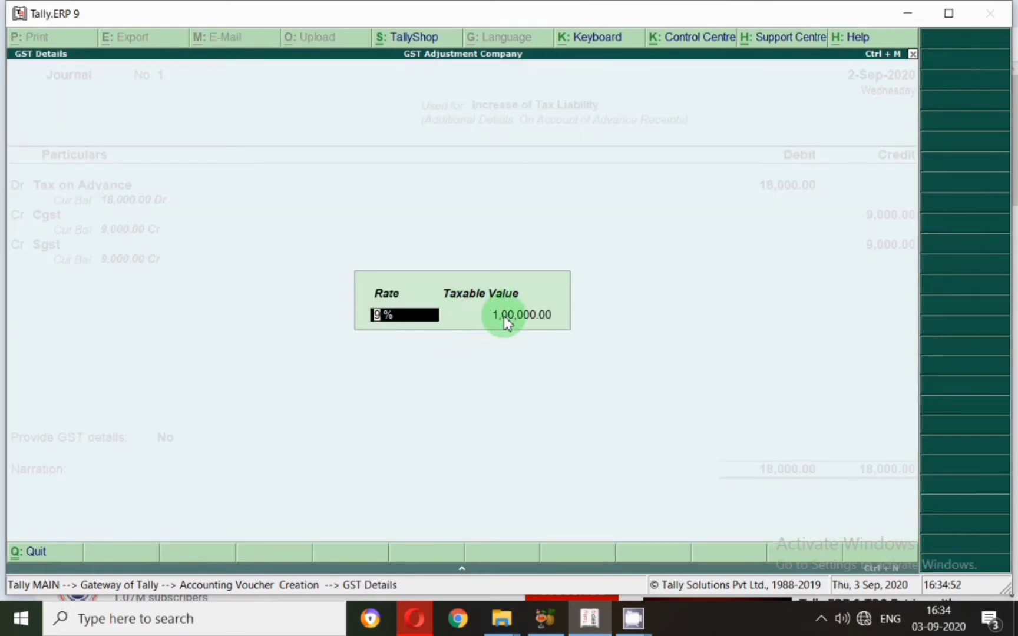
key(Return)
key(Return)
key(Return)
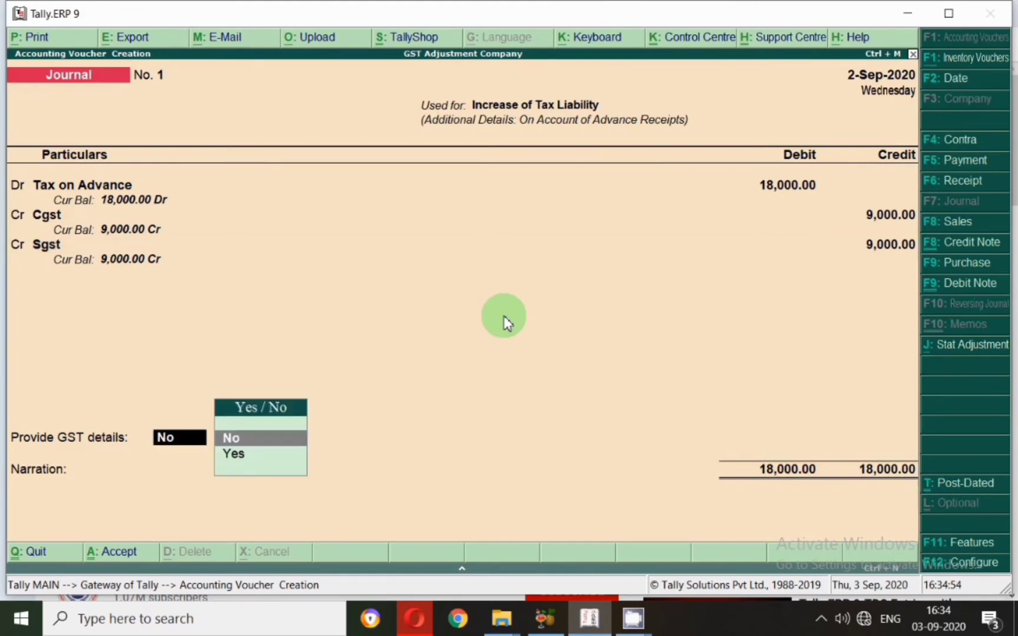
Step: Provide the GST advance details for Om Sai Agency with place of supply Delhi, registration type Regular and party type Not Applicable
click(282, 455)
click(284, 459)
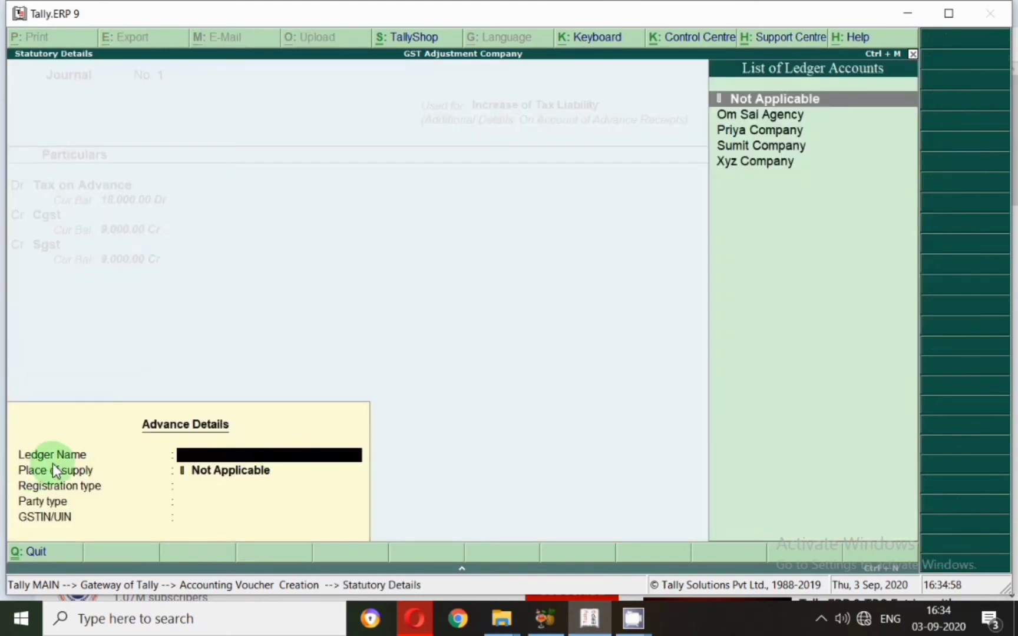
text(Om)
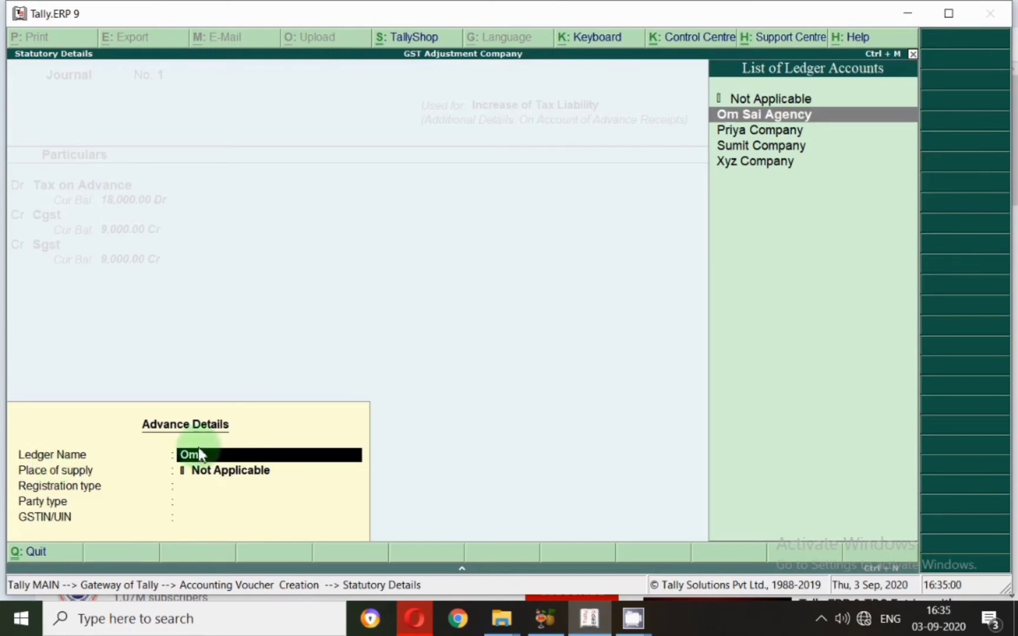
key(Return)
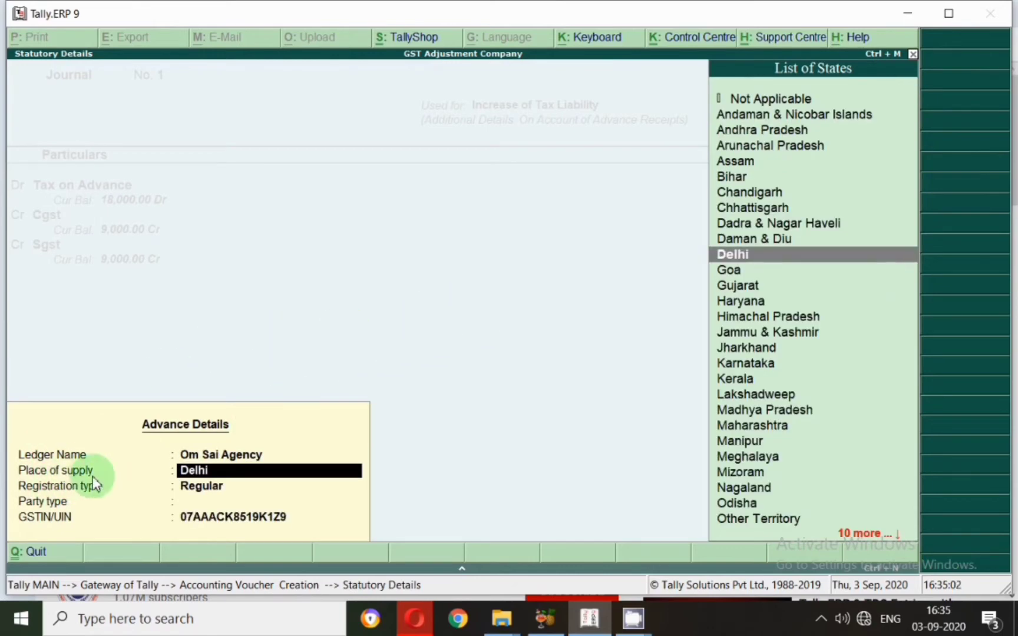
key(Return)
key(Return)
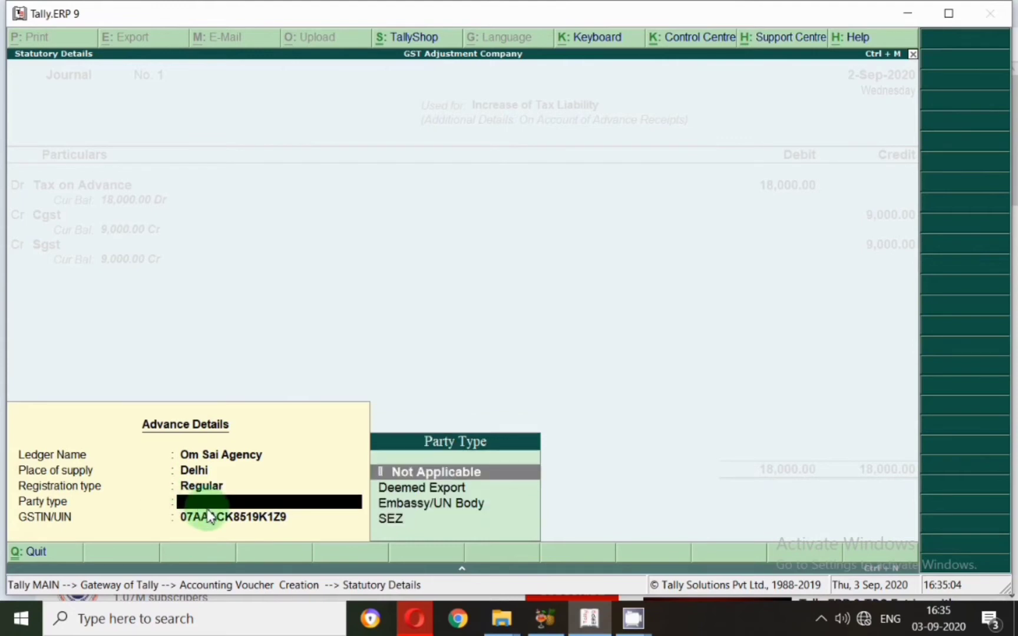
key(Return)
key(Return)
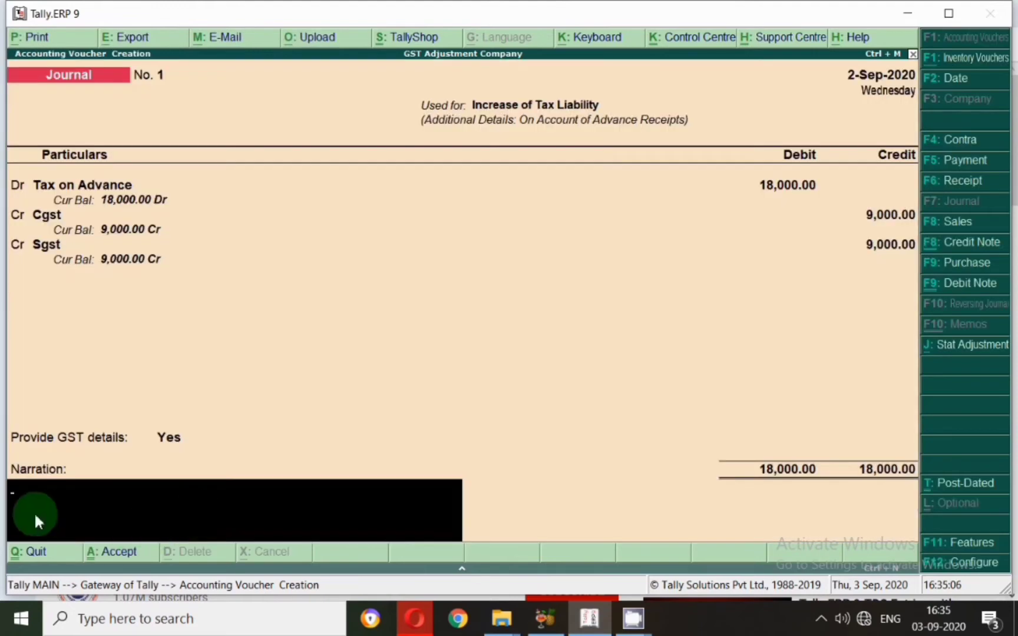
Step: Save the journal voucher without a narration and leave voucher entry
key(Return)
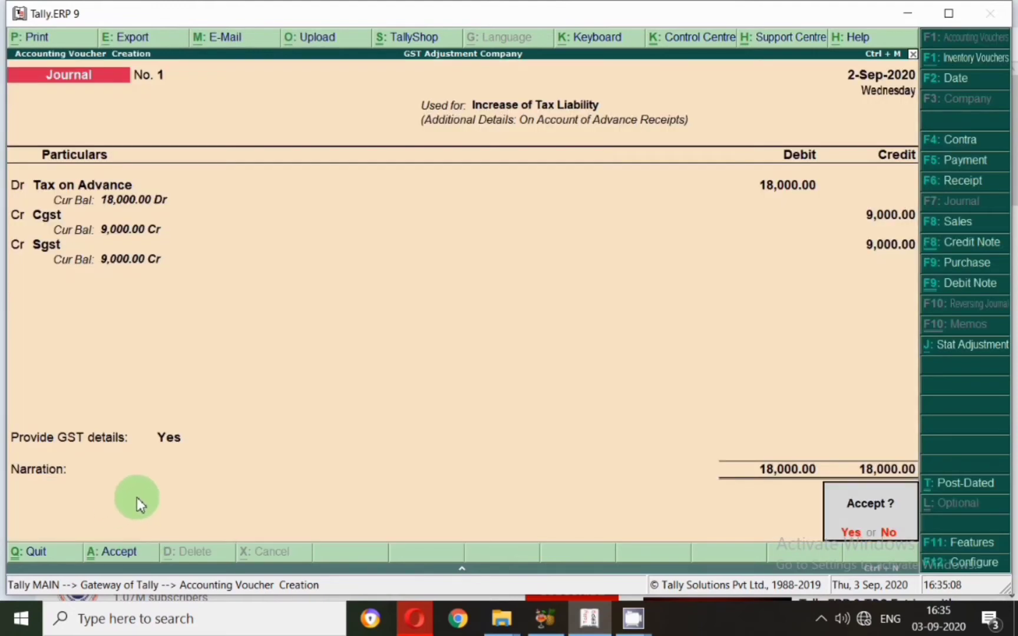
key(Return)
key(Escape)
key(Return)
Step: Check Duties & Taxes and Tax on Advance in the detailed Balance Sheet, and close the report
key(b)
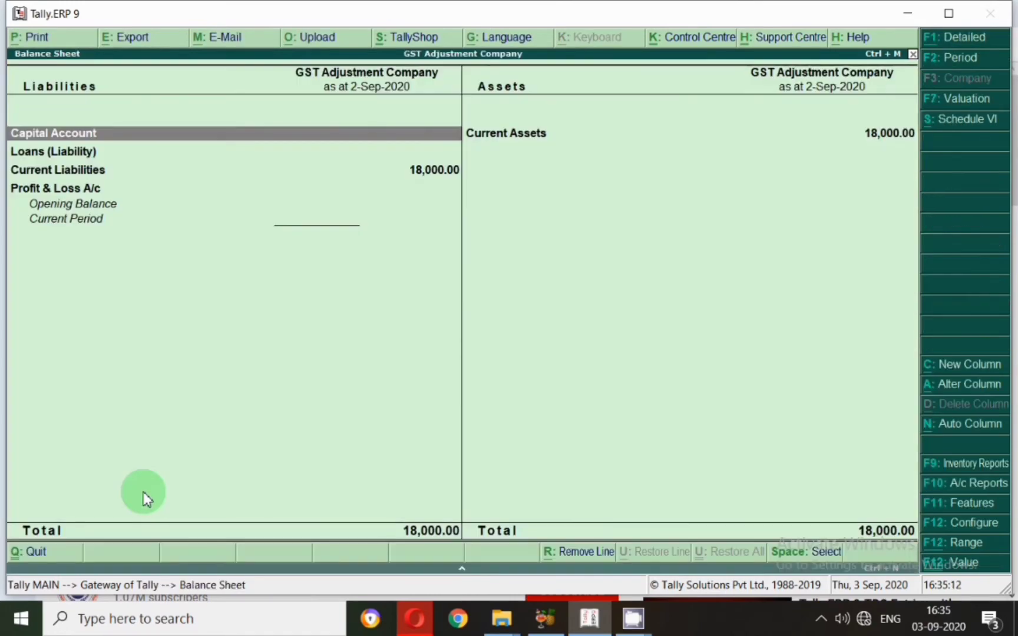
click(962, 37)
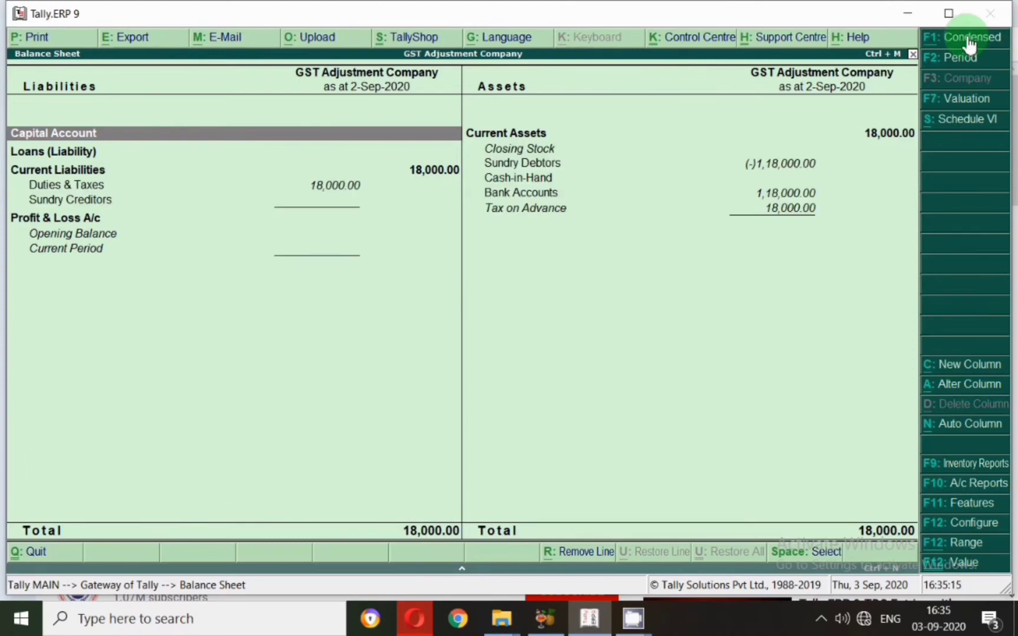
click(332, 187)
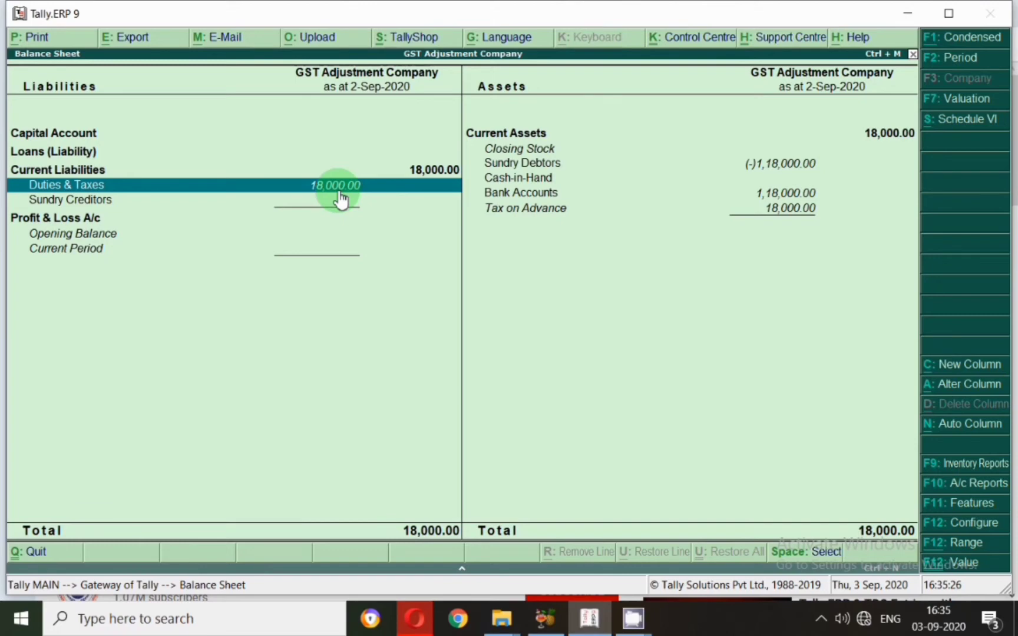
key(Escape)
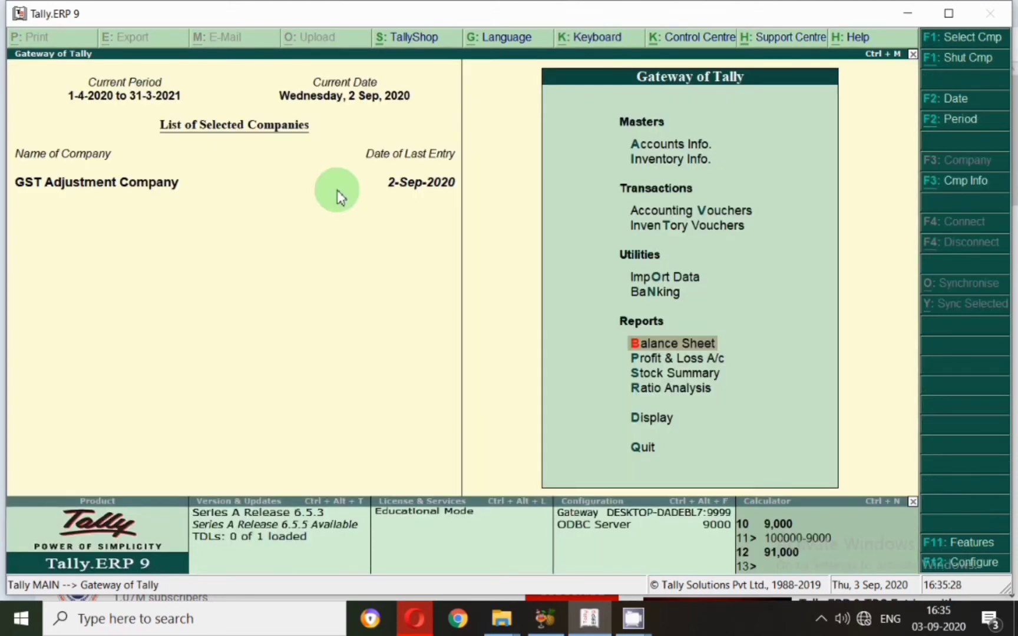
Step: Open GSTR-1 for 1-4-2020 to 2-9-2020 and examine the Tax Liability (Advances received) entry
key(d)
key(u)
key(g)
key(Return)
key(F2)
key(space)
key(Return)
key(Return)
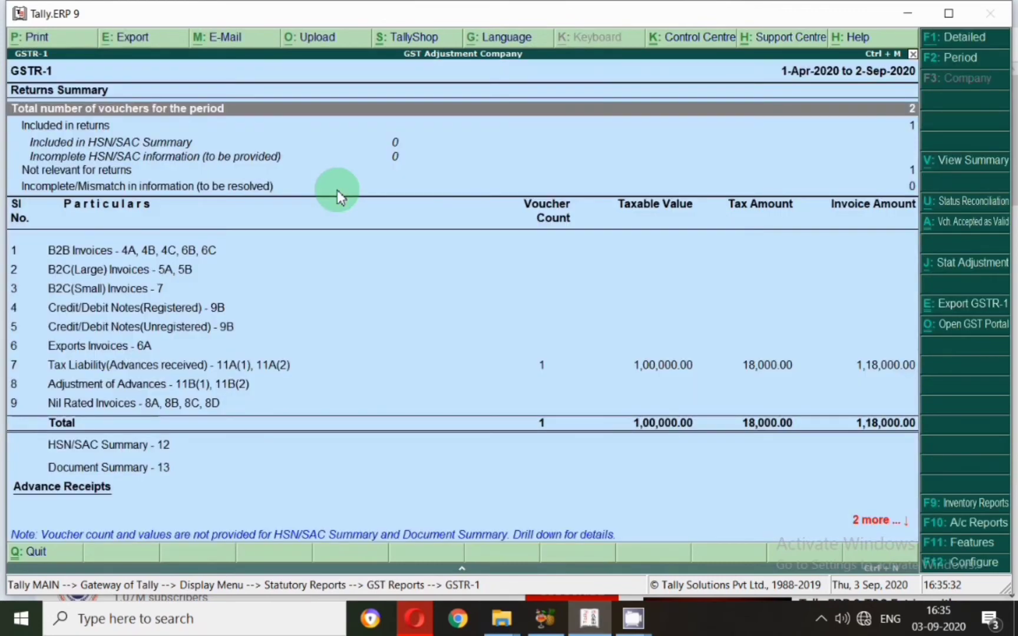
click(244, 366)
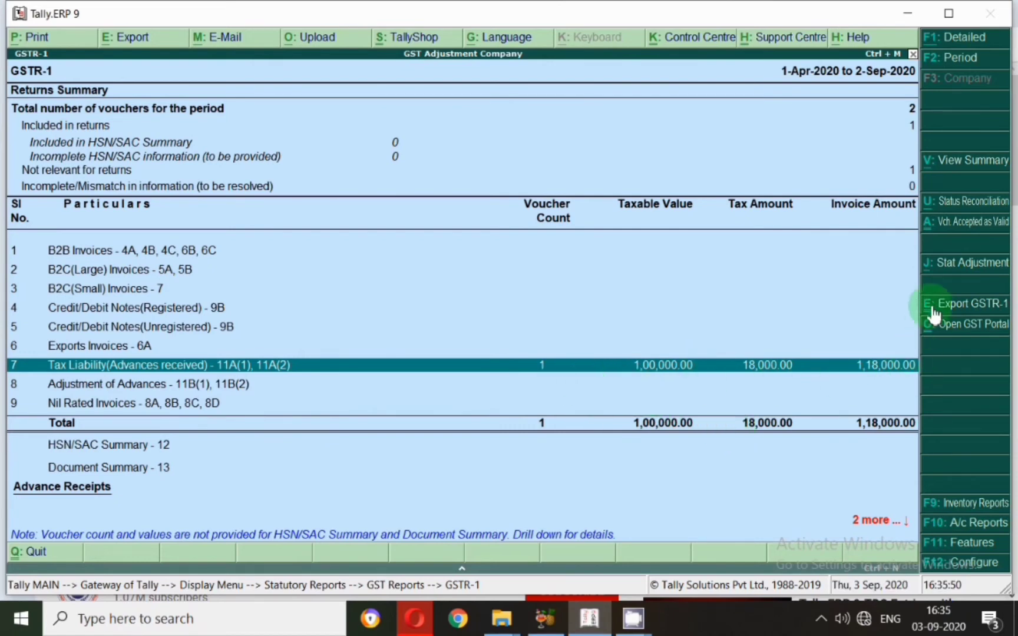
Step: Start a payment voucher from GSTR-1 by way of the statutory adjustment entry, dated 1-10-2020
click(943, 267)
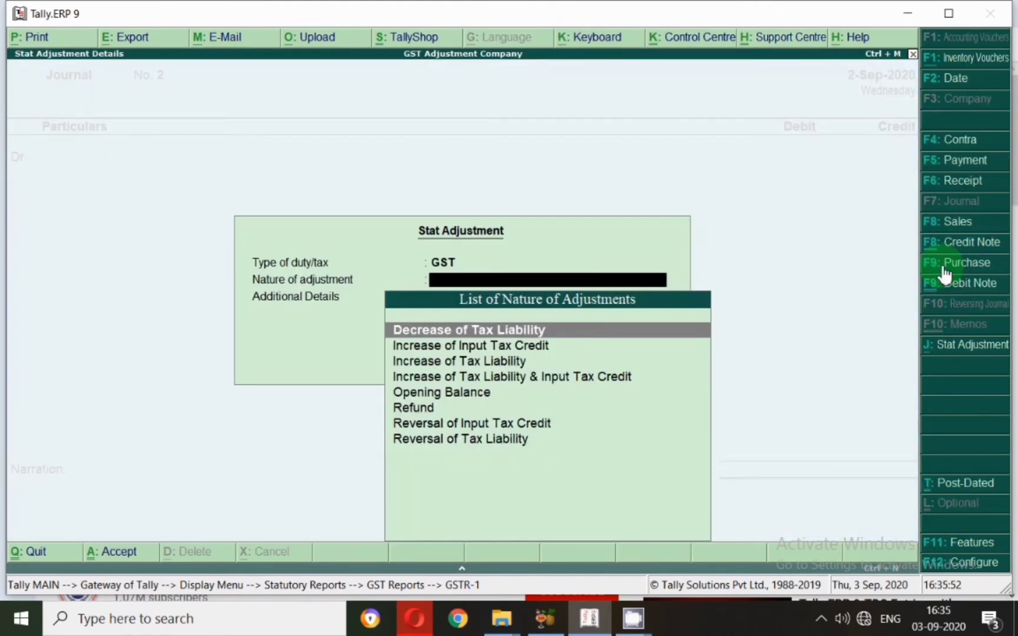
key(Escape)
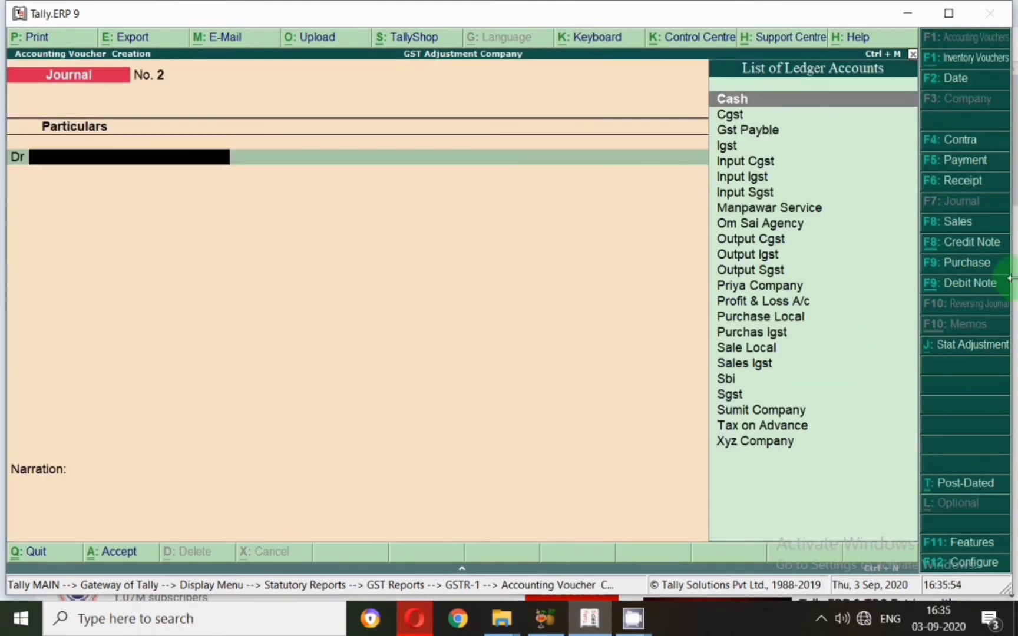
click(964, 167)
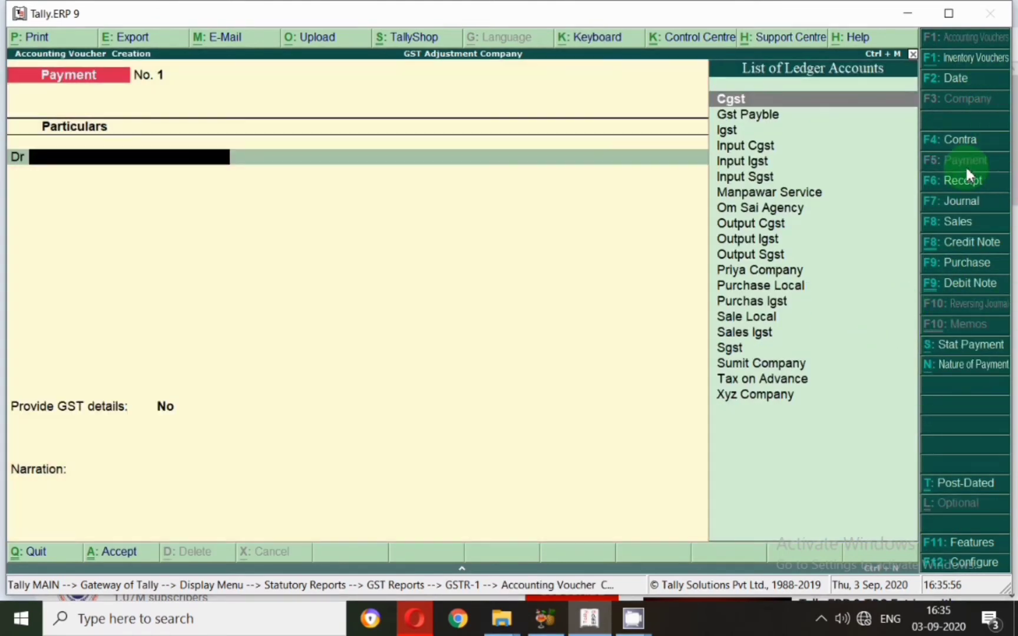
key(F2)
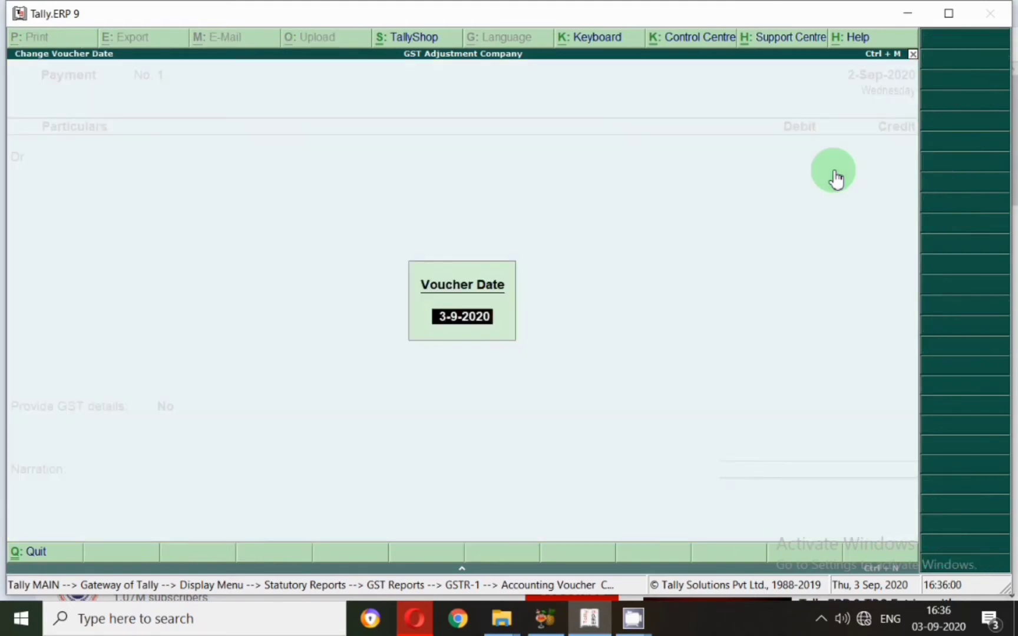
text(1.10)
key(Return)
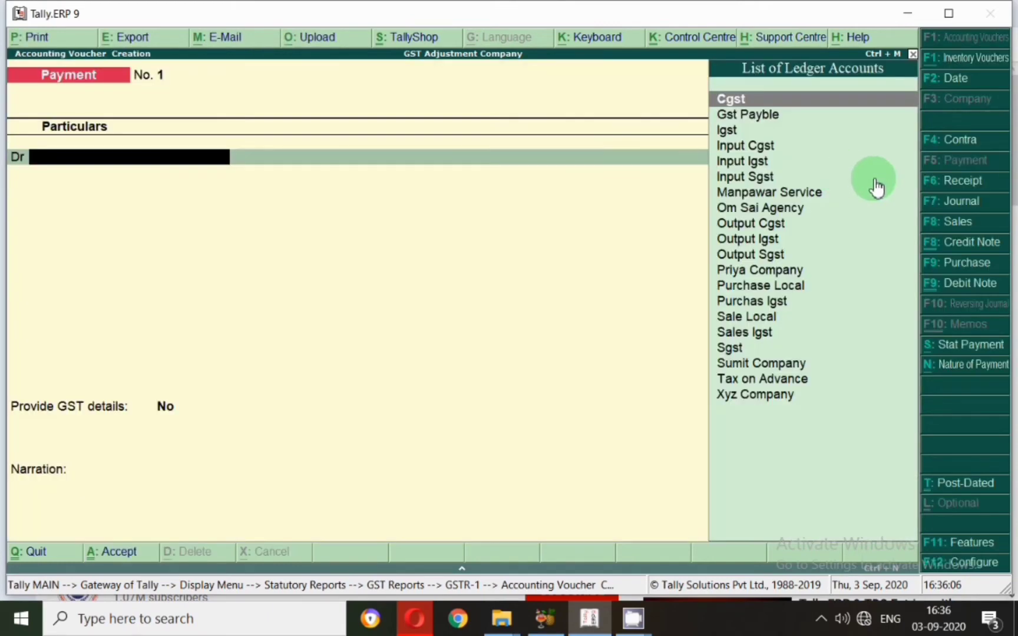
Step: Make the voucher a GST statutory payment for the period from 1-Oct-2020 with payment type Advance
click(954, 347)
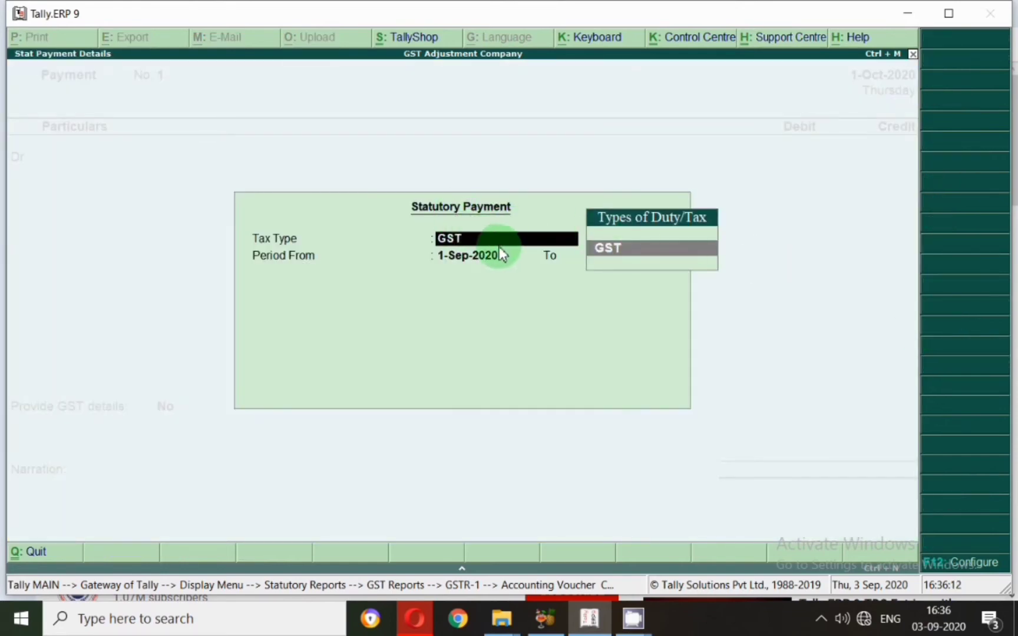
key(Return)
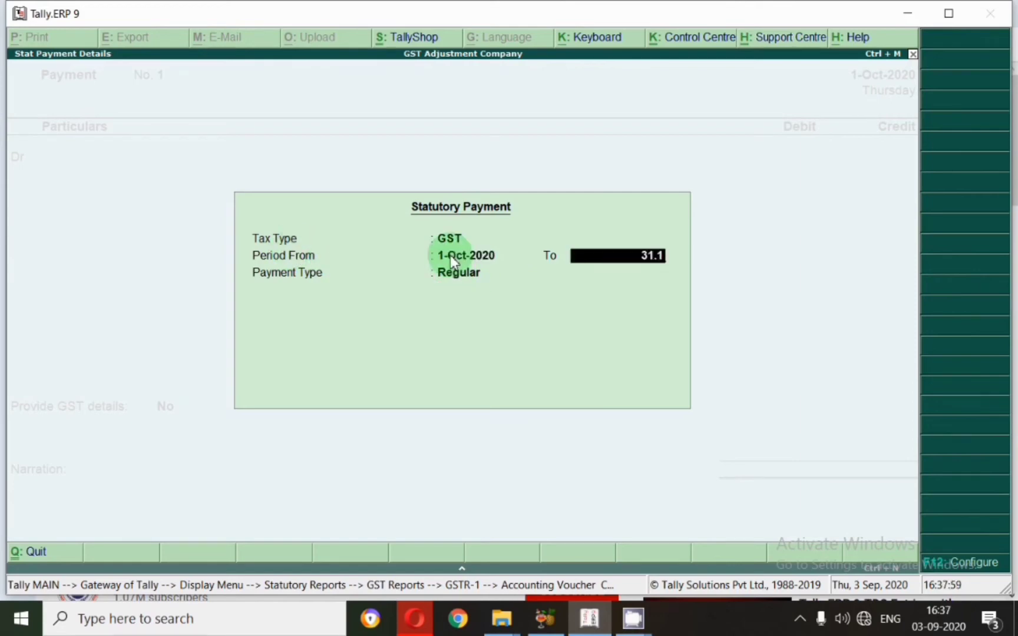
key(Return)
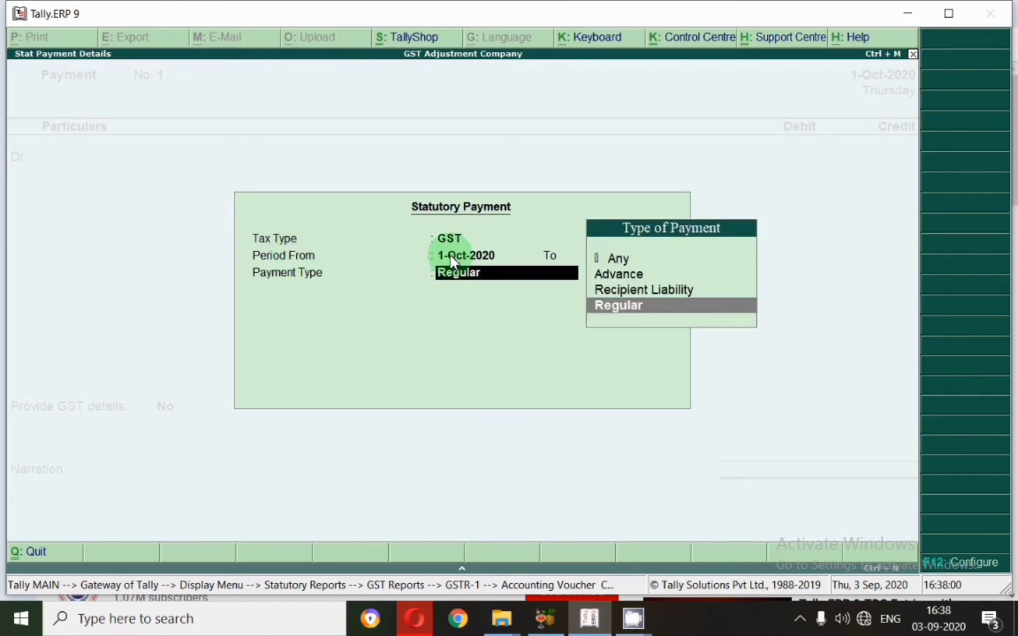
click(629, 275)
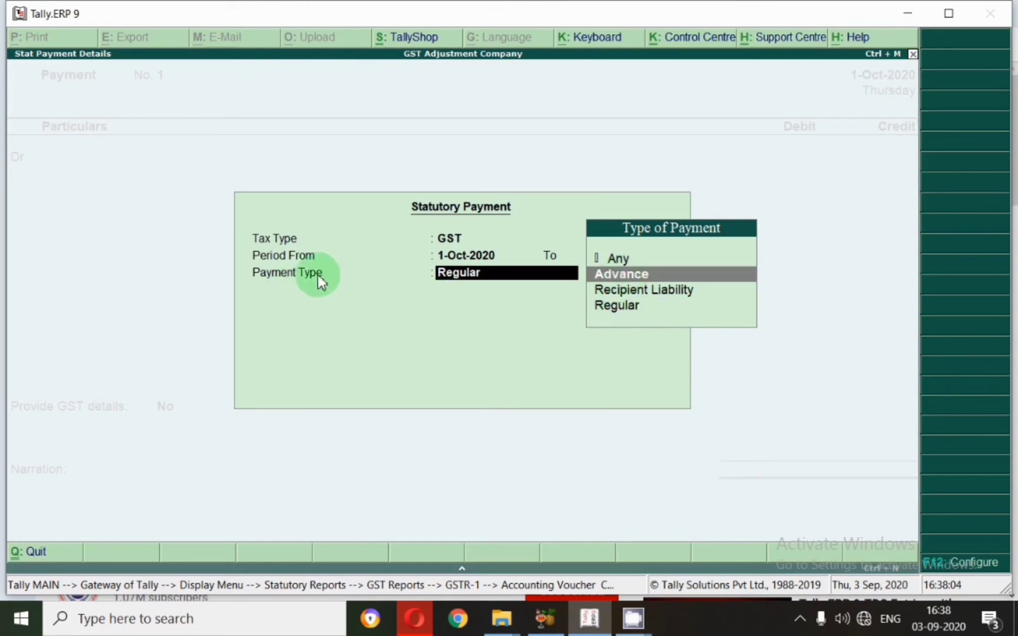
key(Return)
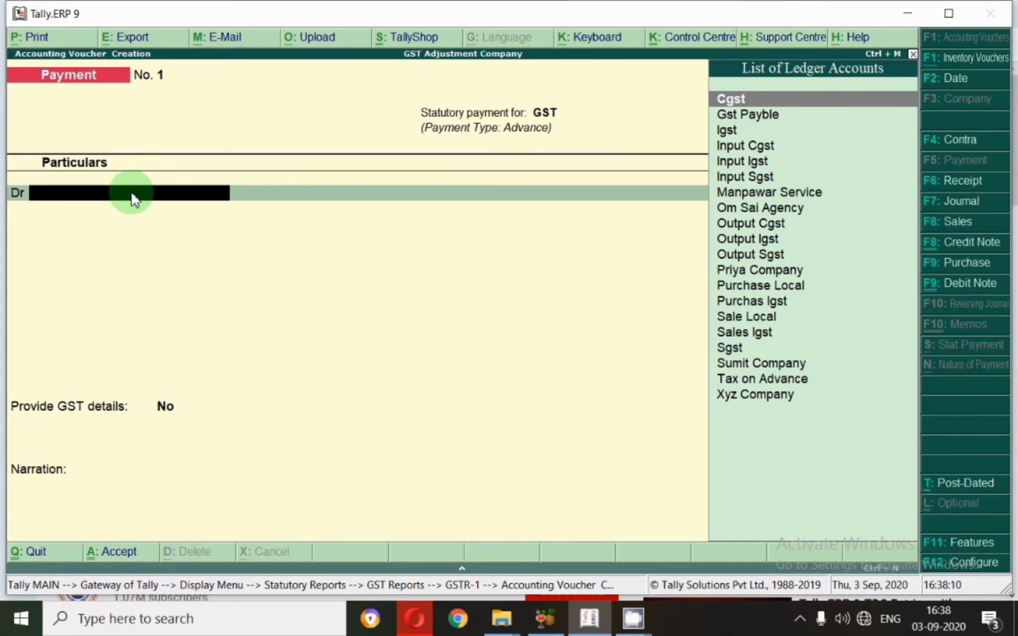
Step: Debit Cgst with 9,000 and Sgst with 9,000 in the payment voucher, with Sbi as the credit ledger
text(Cgs)
key(Return)
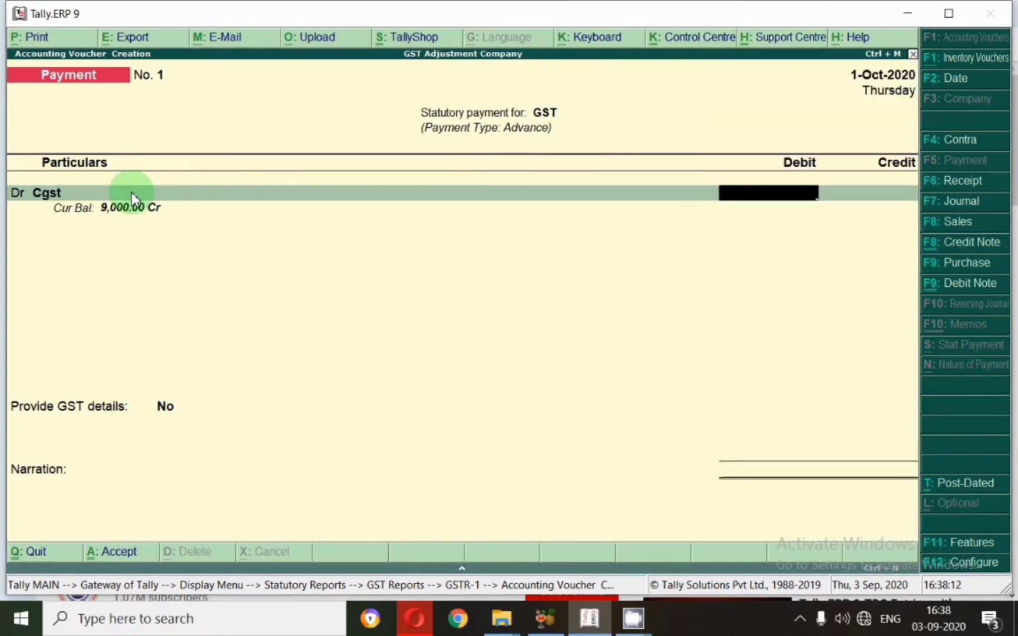
text(9000)
key(Return)
key(d)
key(Return)
text(Sgs)
key(Return)
text(9000)
key(Return)
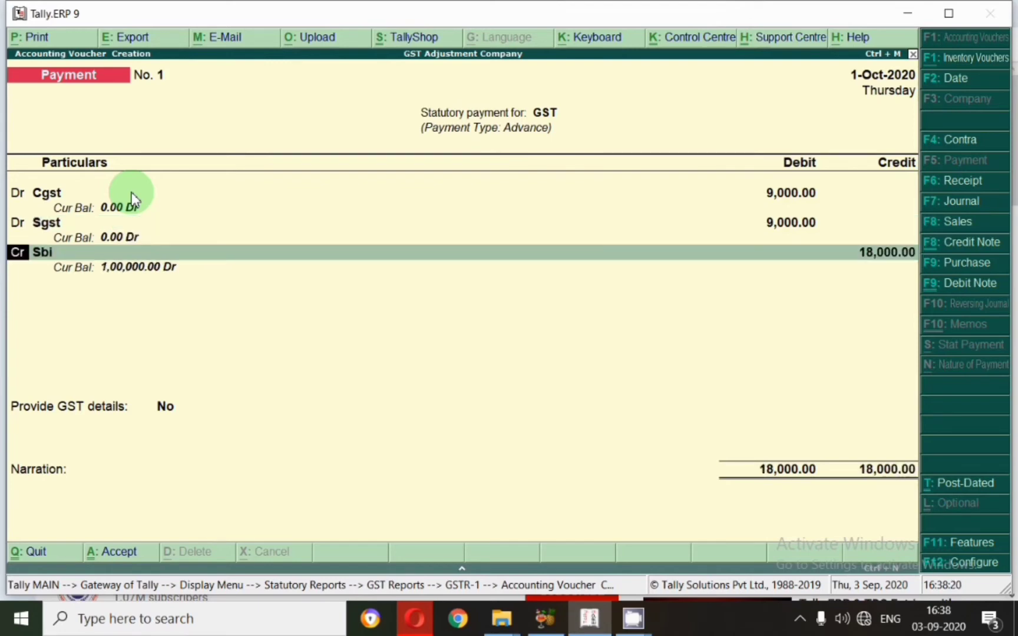
Step: Accept the 18,000 credit to Sbi, keep GST details at No, and save the payment voucher without a narration
key(Return)
key(Return)
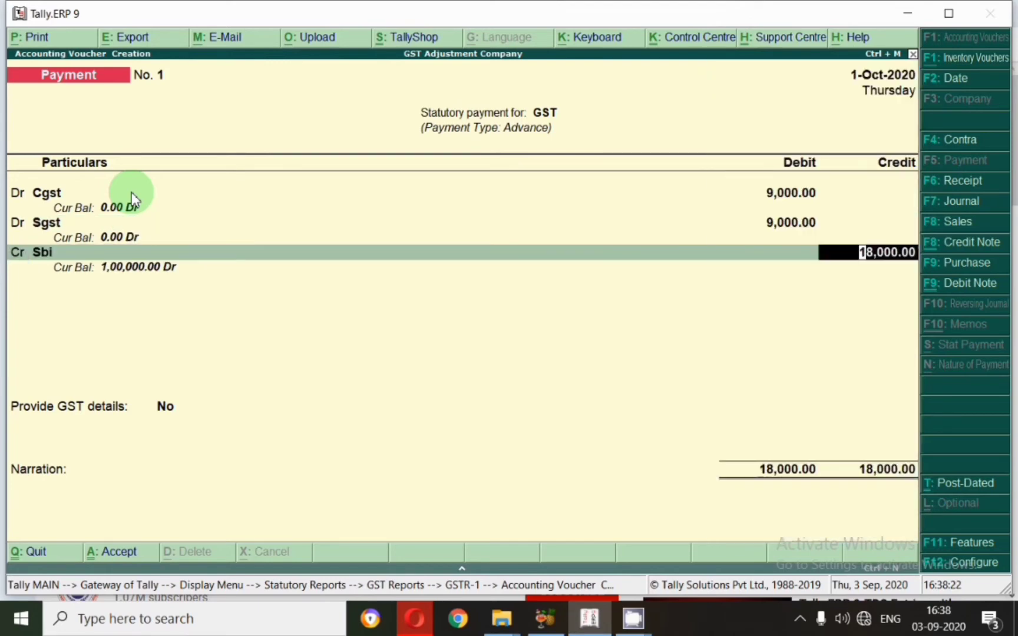
key(Return)
key(Return)
key(Return)
key(Return)
key(Return)
key(Return)
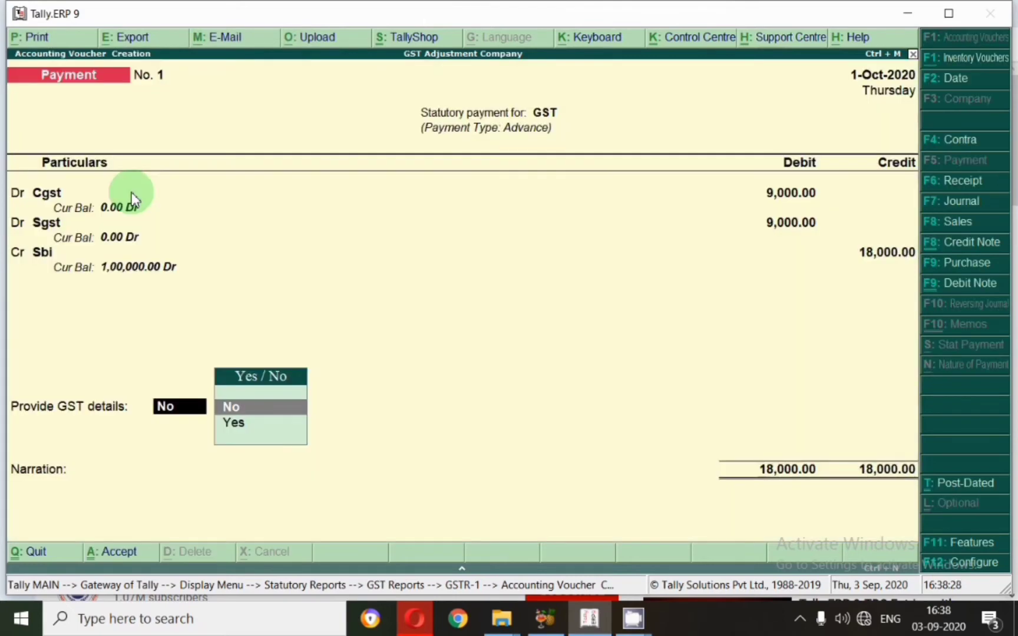
key(Return)
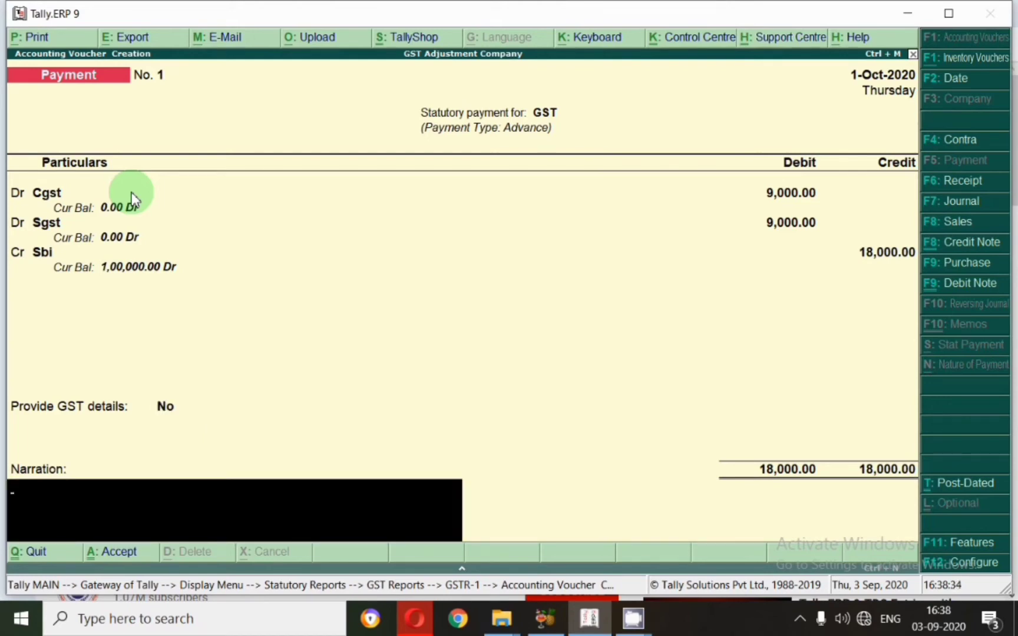
key(Return)
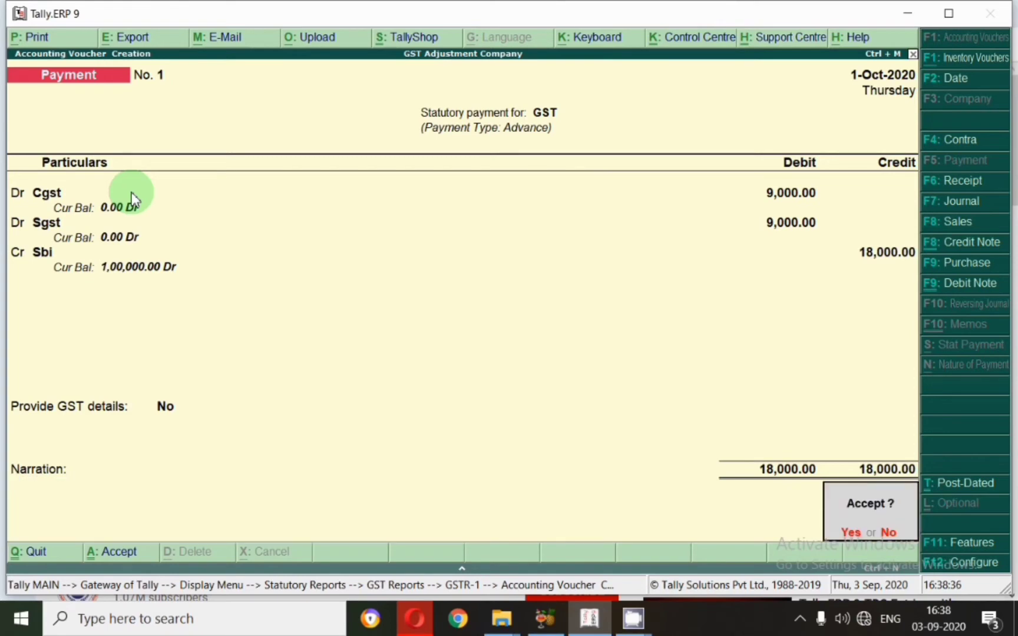
key(y)
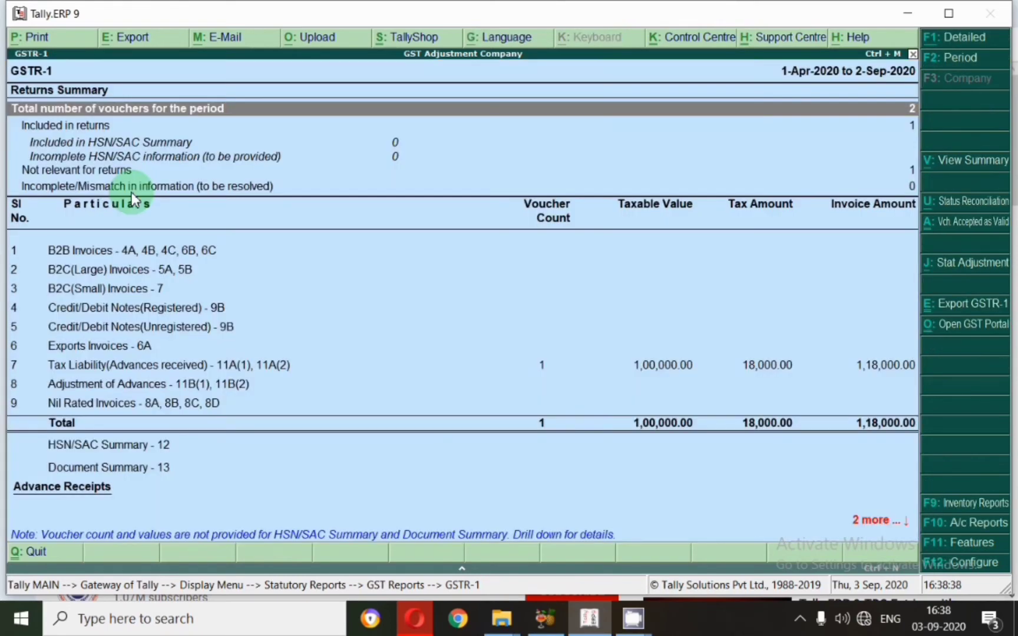
Step: Show GSTR-1 for 1-10-2020, check the Tax Liability (Advances received) entry, and return to the Gateway of Tally
key(F2)
text(1.10)
key(Return)
key(Return)
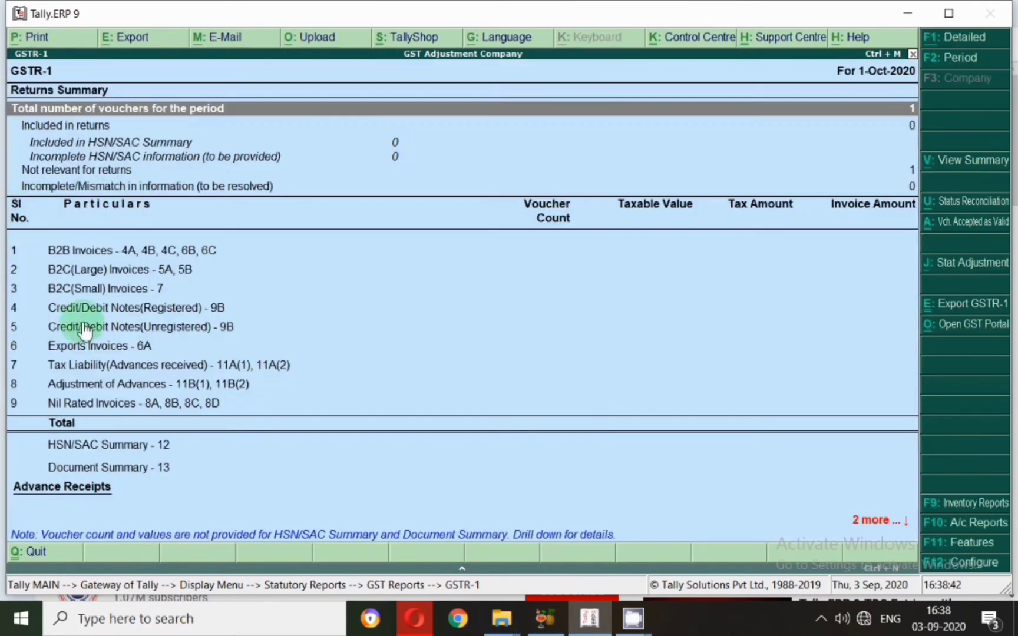
click(94, 366)
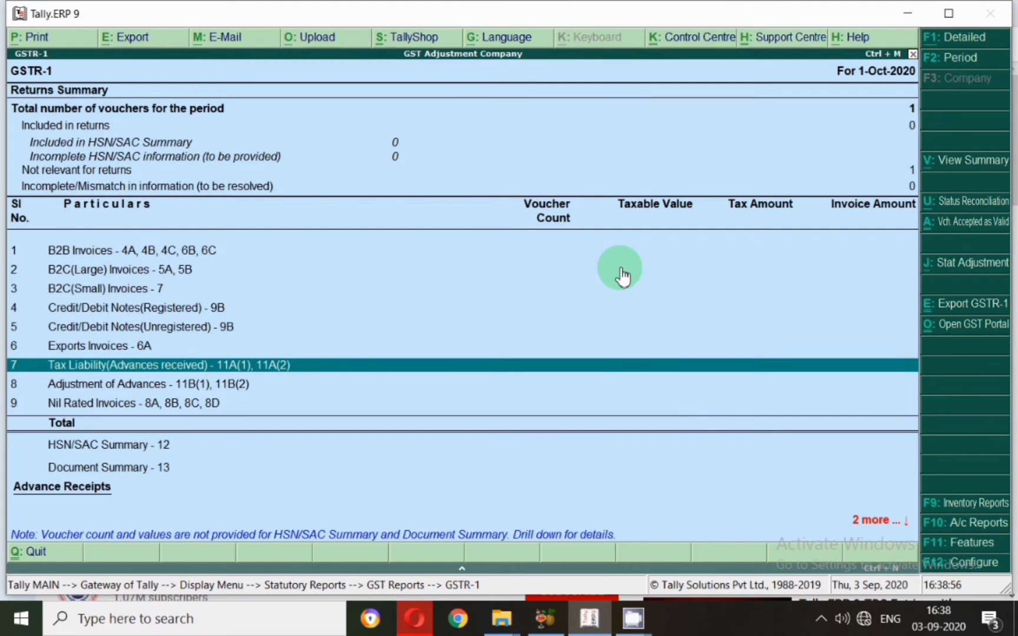
key(Escape)
key(Escape)
key(Escape)
key(Escape)
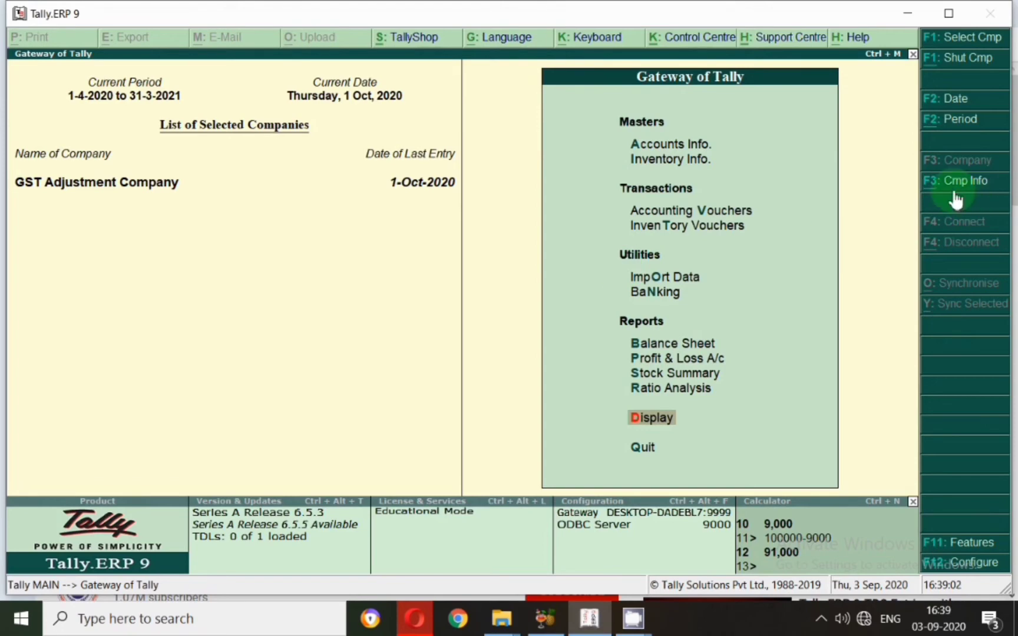
Step: Start another payment voucher and date it 2-10-2020
key(v)
key(F2)
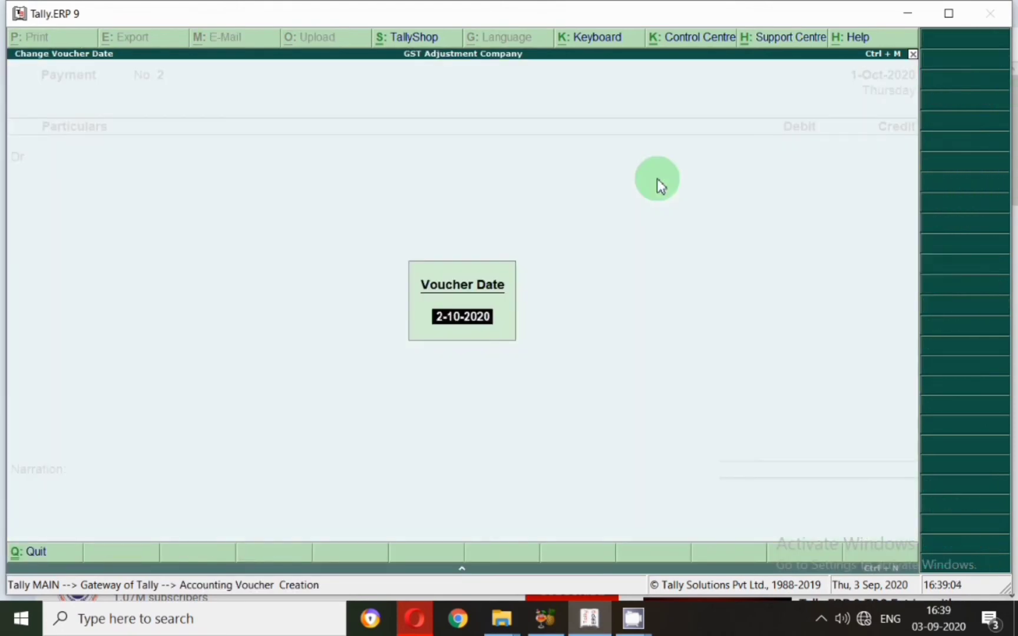
key(Return)
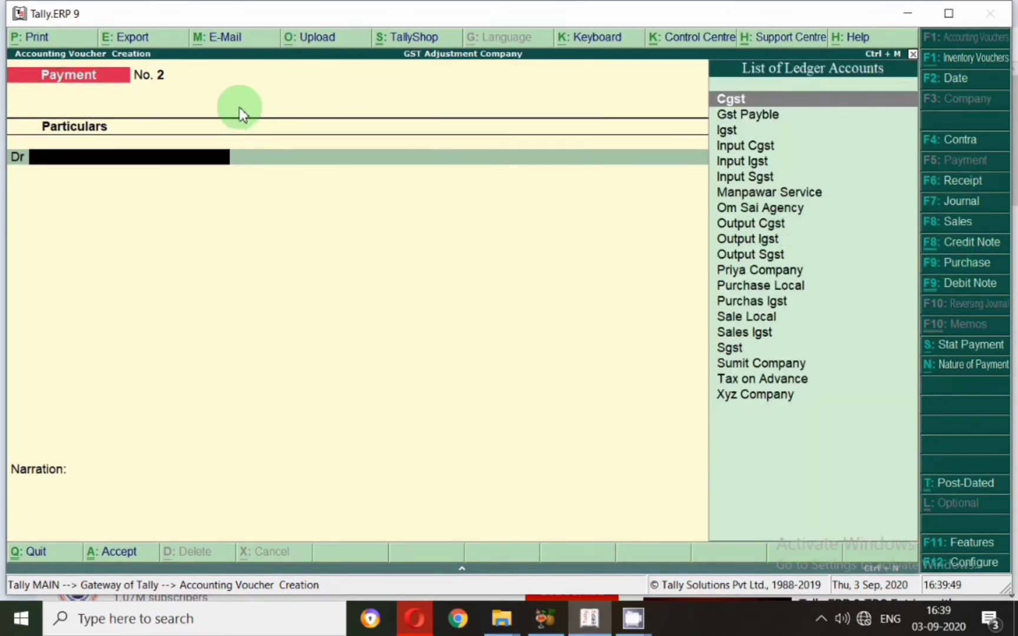
key(F2)
text(2.10)
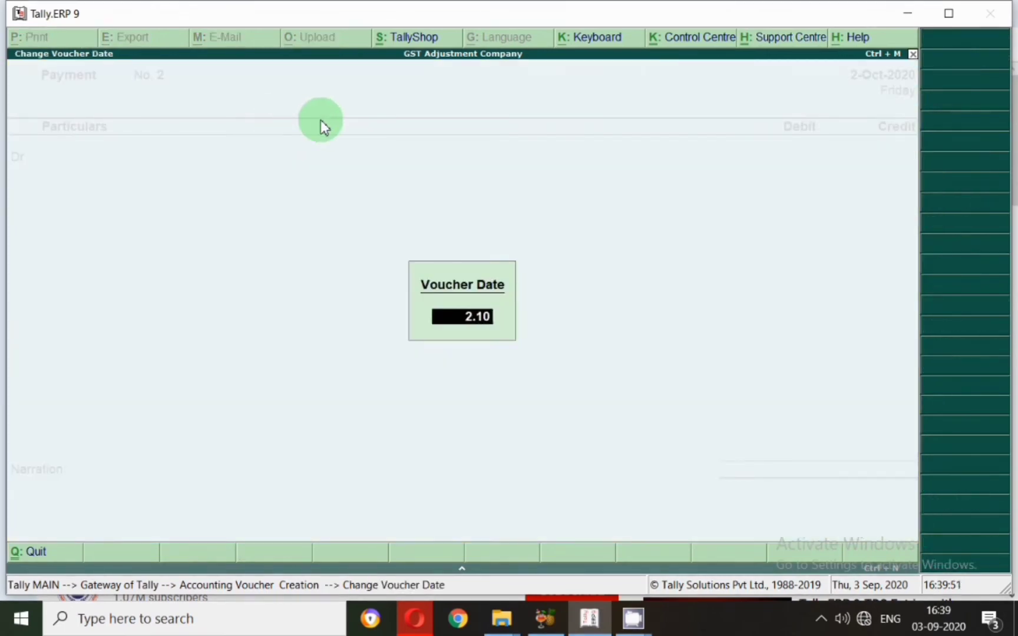
key(Return)
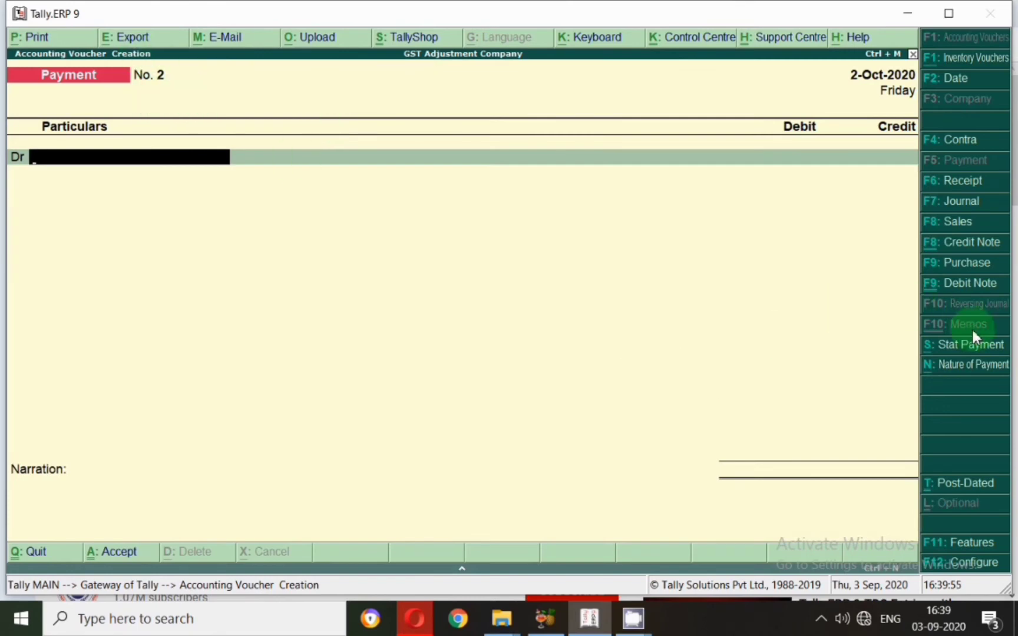
Step: Set the payment voucher's nature of payment to Refund of Advance Receipt
click(965, 365)
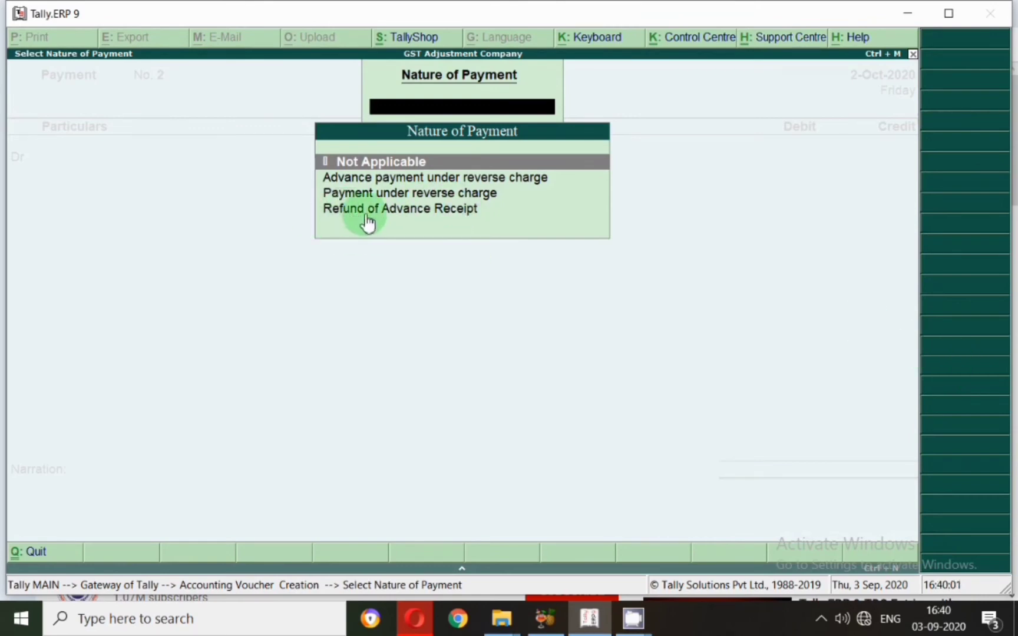
click(389, 210)
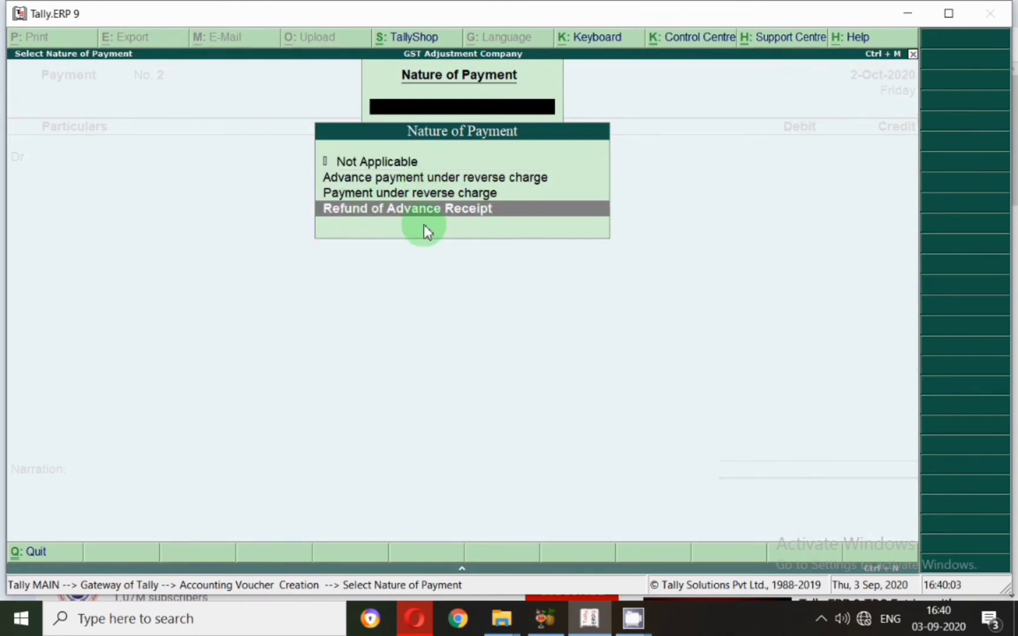
key(Return)
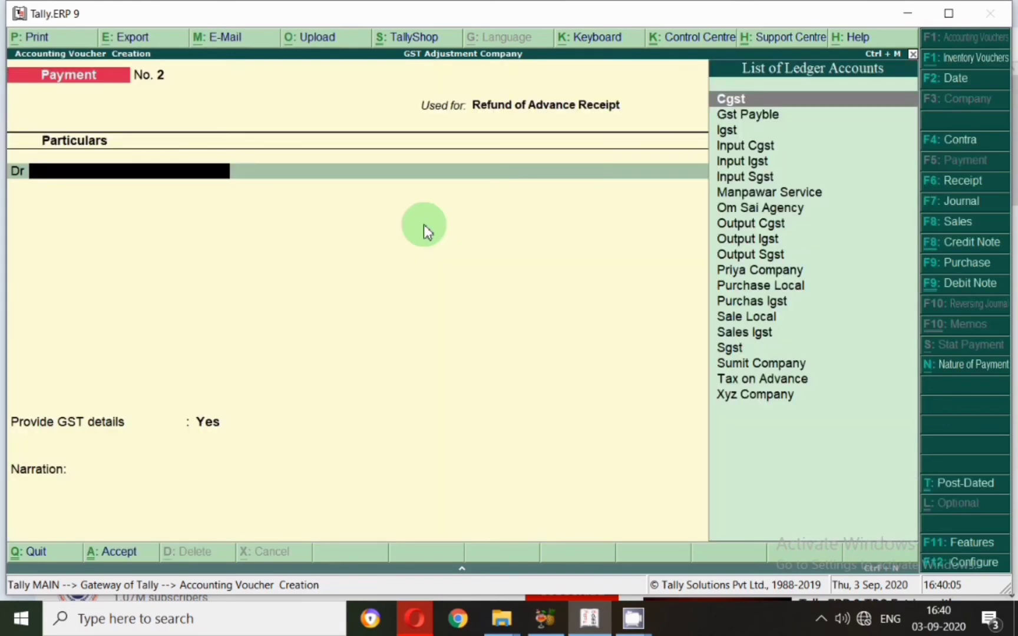
Step: Debit Om Sai Agency and enter refund details for Juicer Mixer Grinder with a refund amount of 11,80,000
text(Omsa)
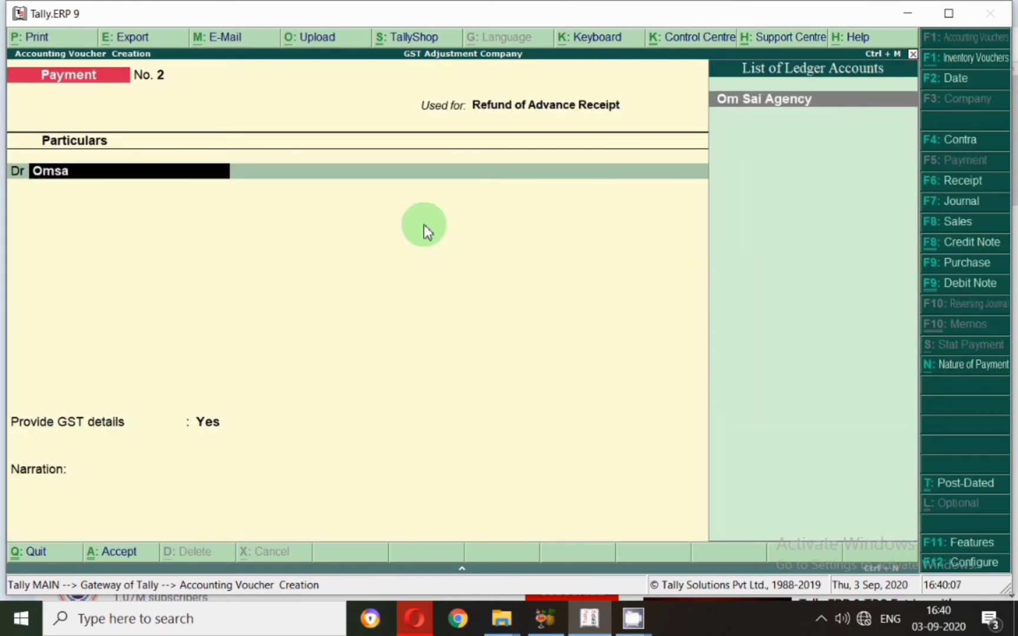
key(Return)
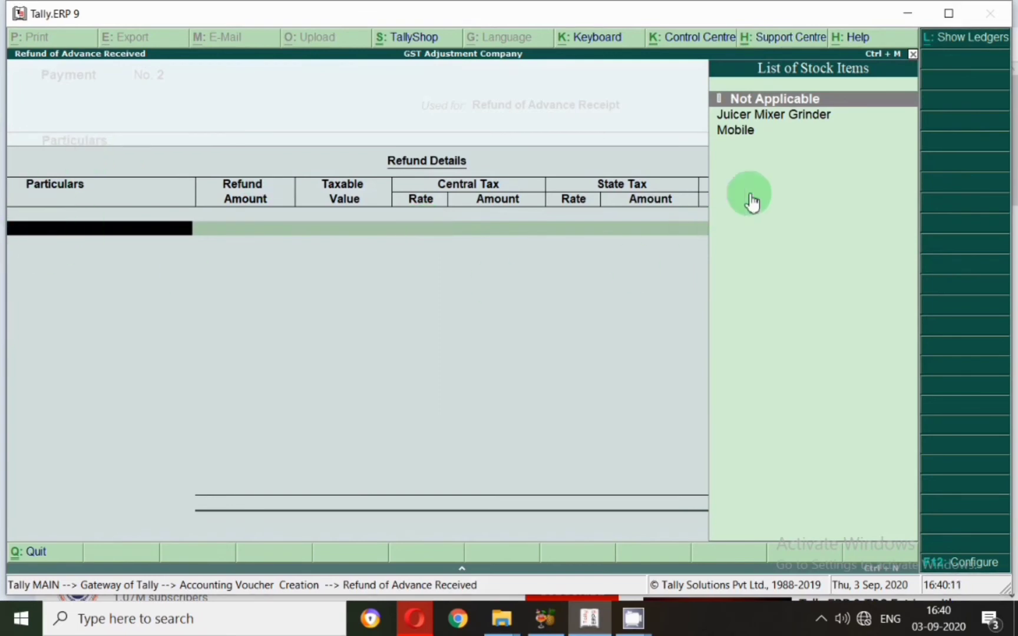
click(752, 121)
click(752, 120)
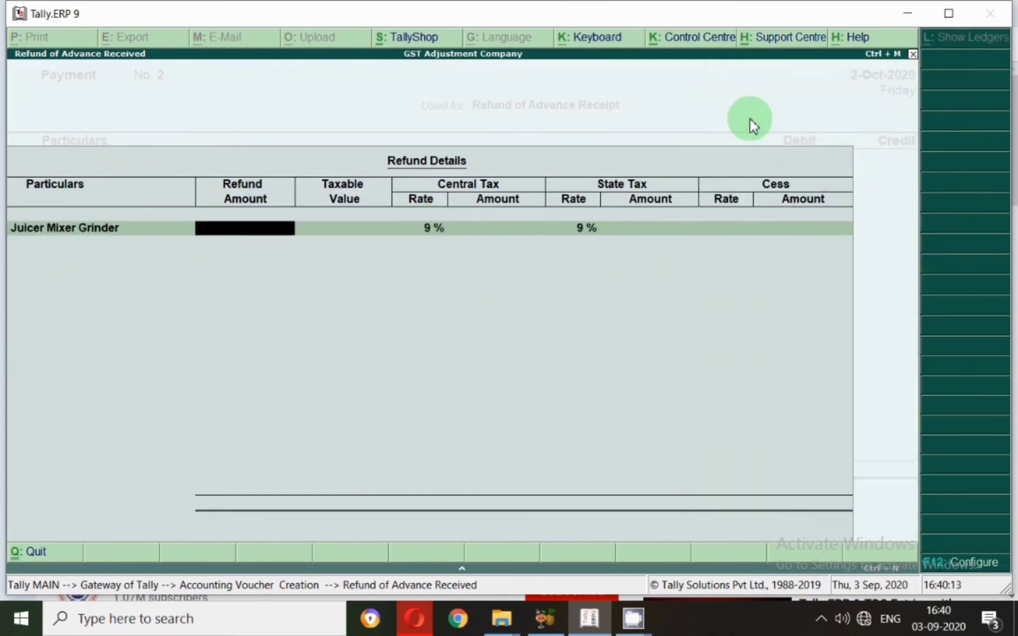
text(11,80,)
text(000)
key(Return)
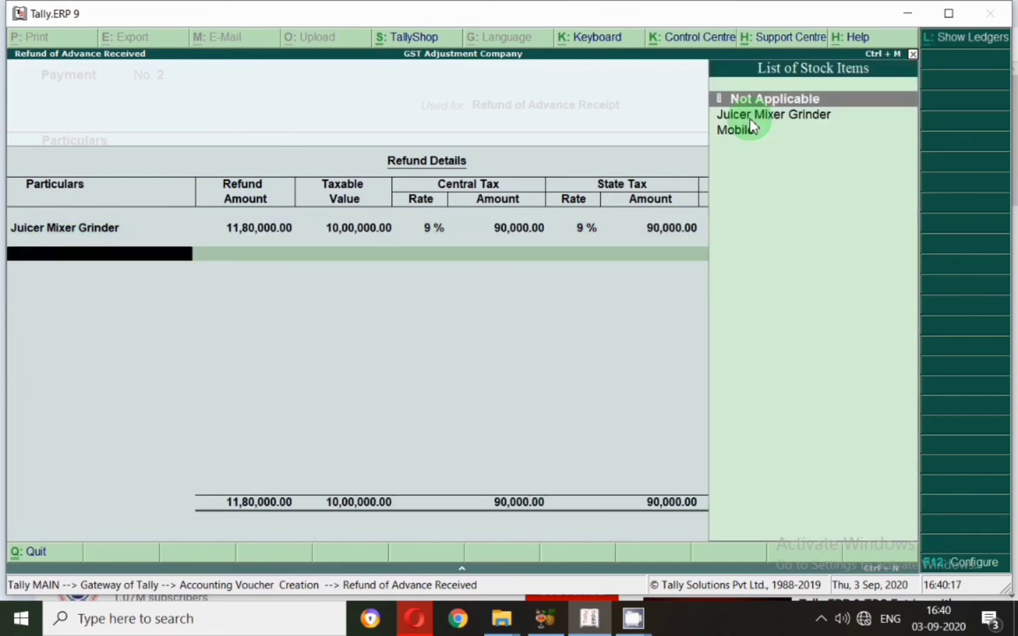
key(Return)
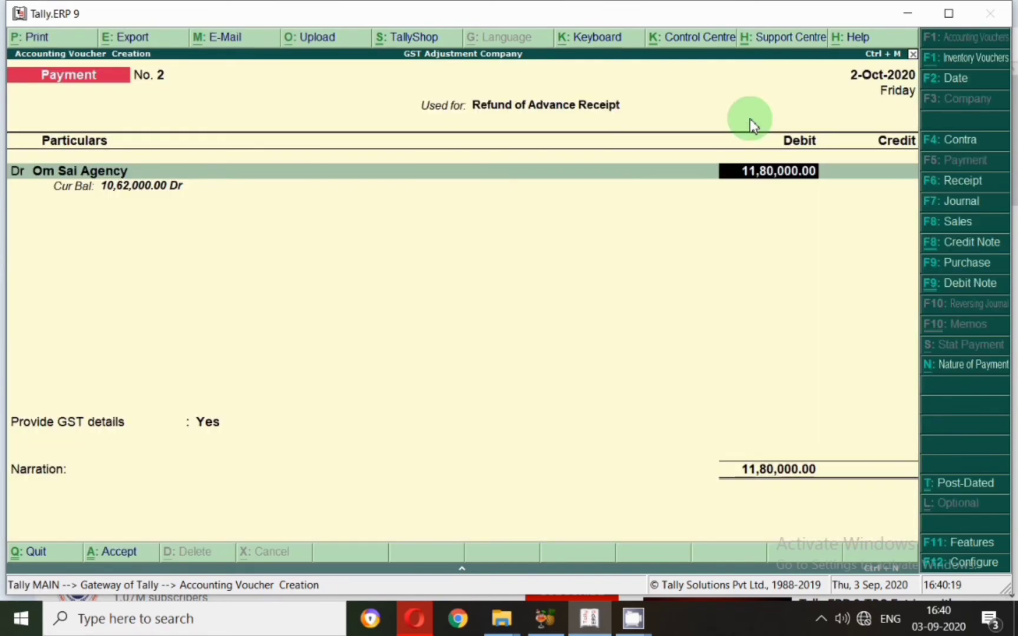
Step: Set Om Sai Agency's debit to 1,18,000 and adjust the full amount against reference 1
key(Return)
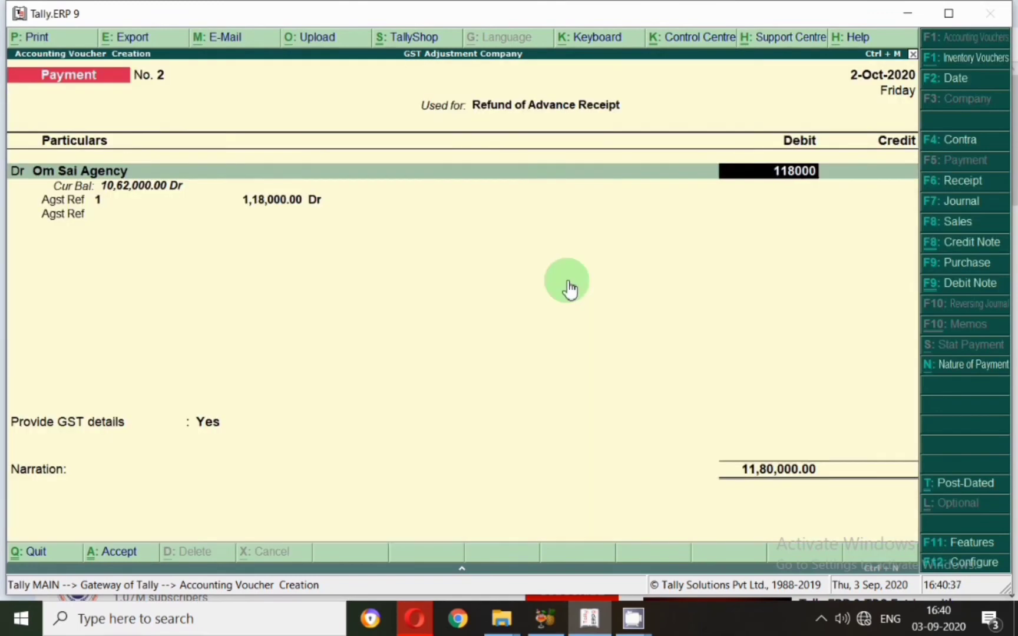
key(Return)
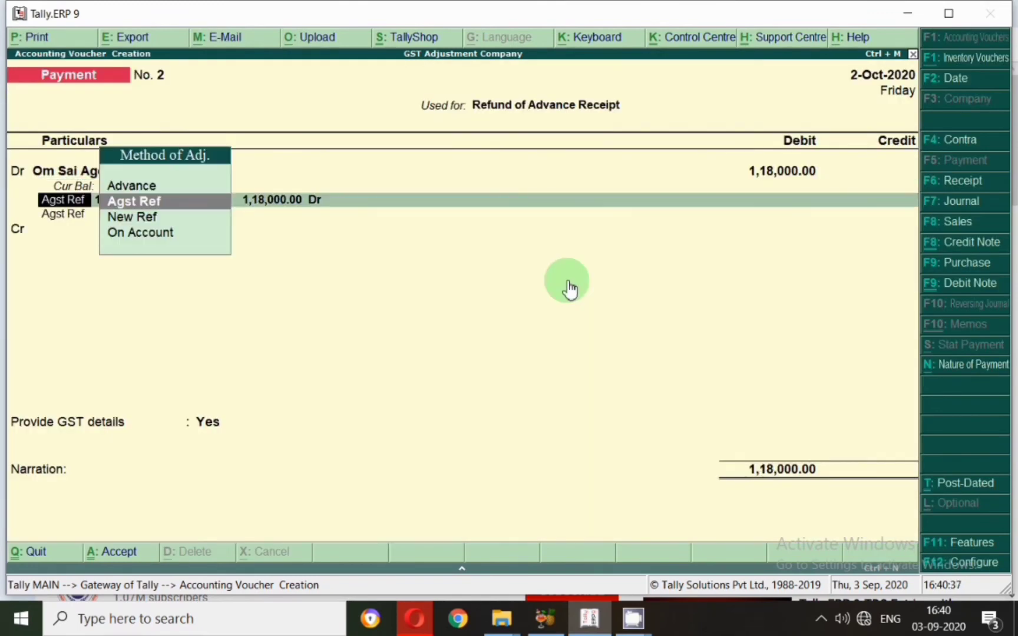
key(Return)
key(Return)
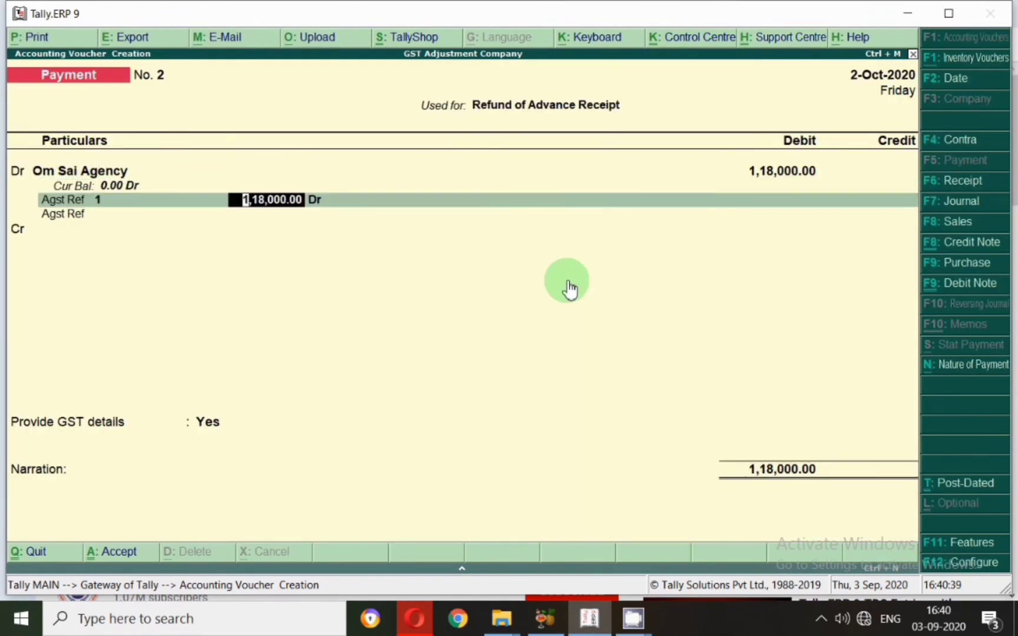
key(Return)
key(Return)
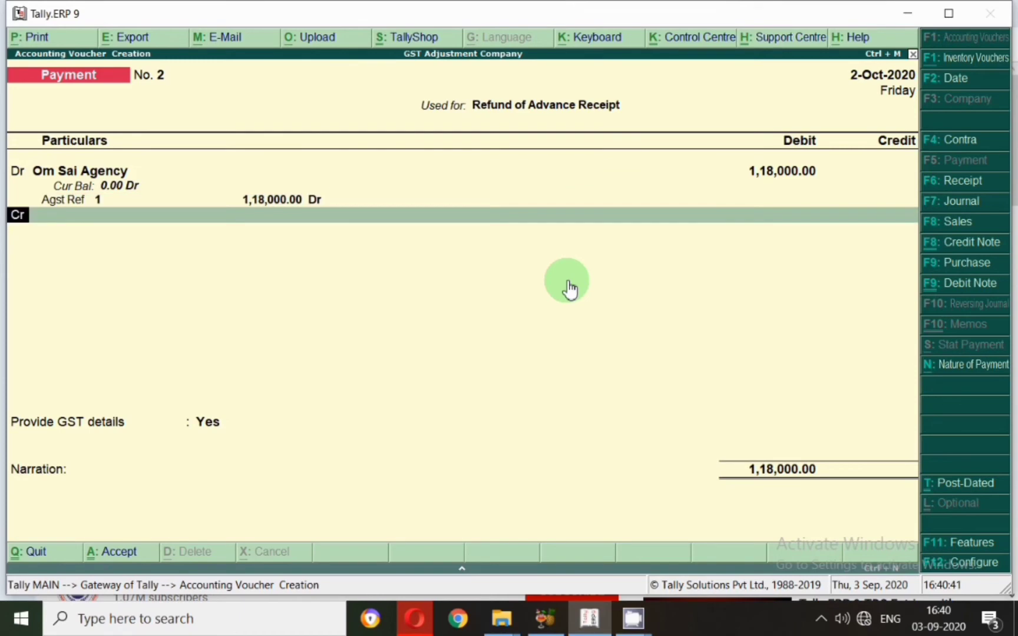
Step: Credit Sbi with 1,18,000 and allocate it as a cheque dated 2-Oct-2020 favouring Om Sai Agency
text(Sb)
key(Return)
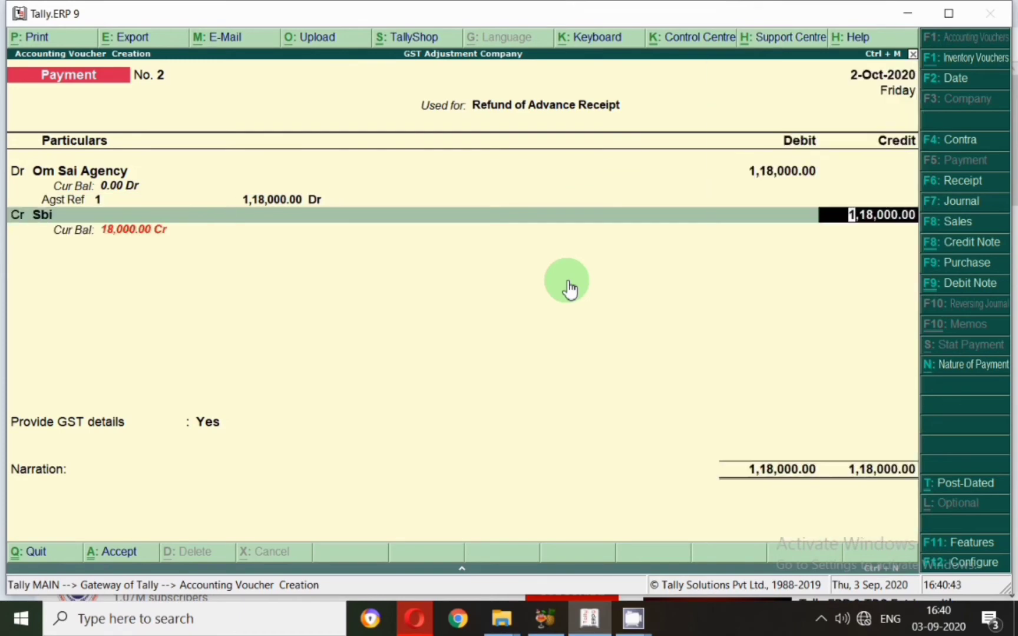
key(Return)
key(Return)
key(Return)
key(Return)
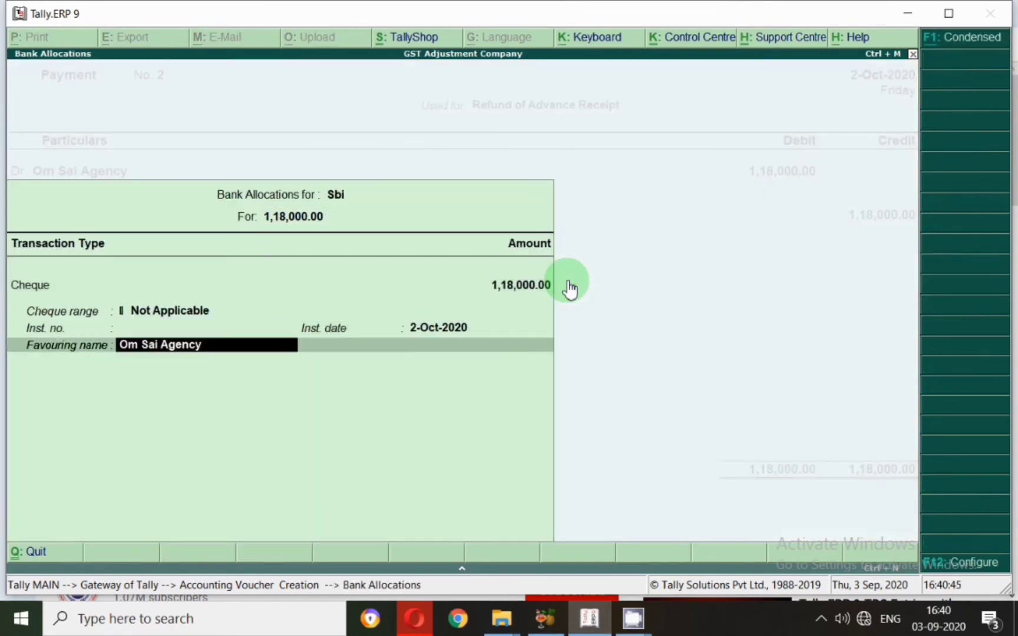
key(Return)
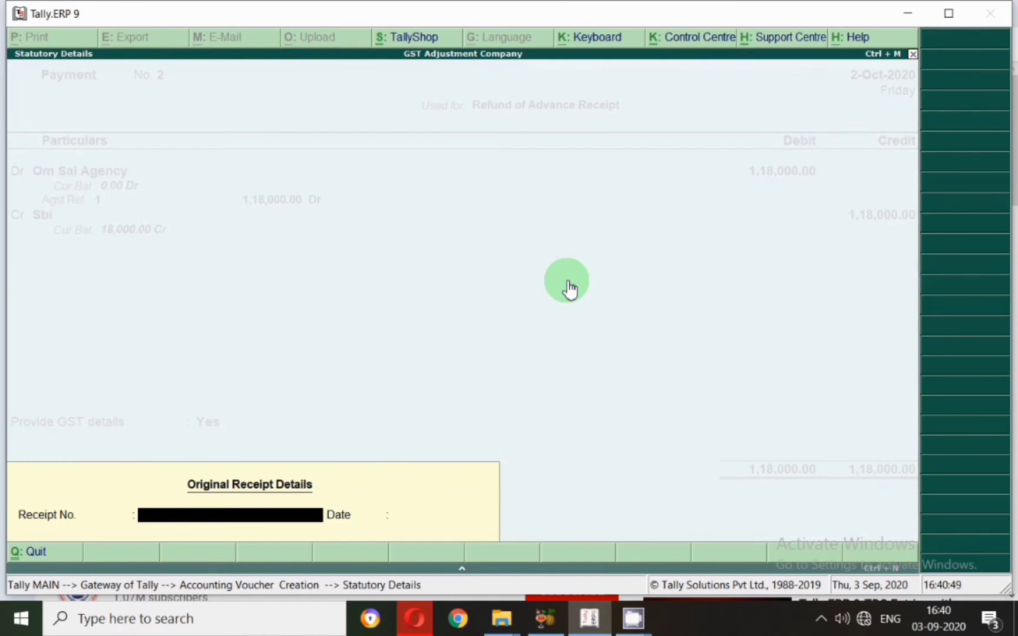
key(Return)
key(BackSpace)
key(Escape)
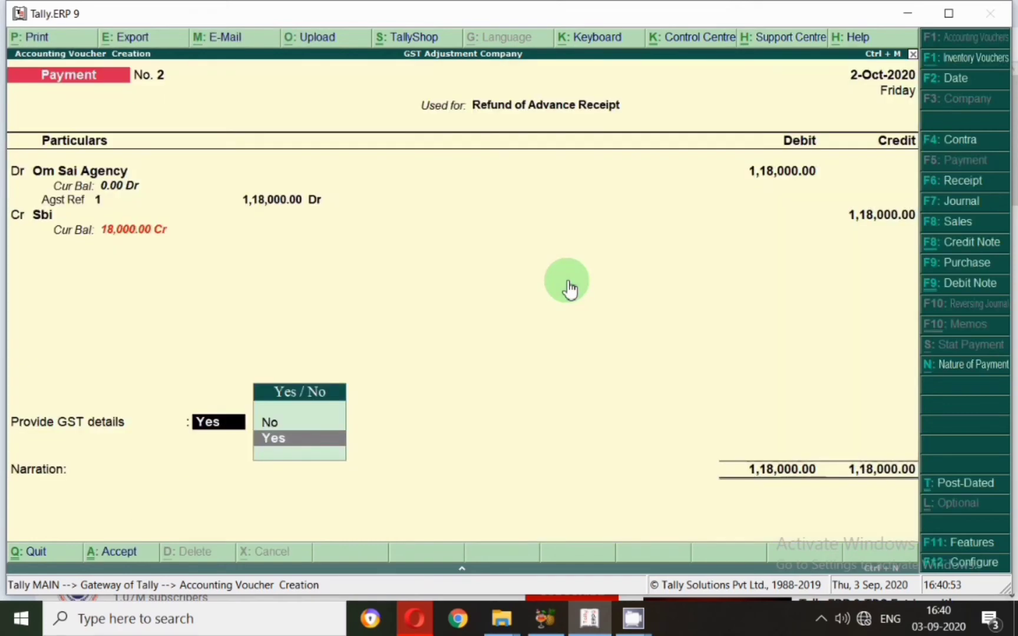
Step: Enter original receipt number 1 dated 1-9-20 in the payment's GST details and save the voucher
key(Return)
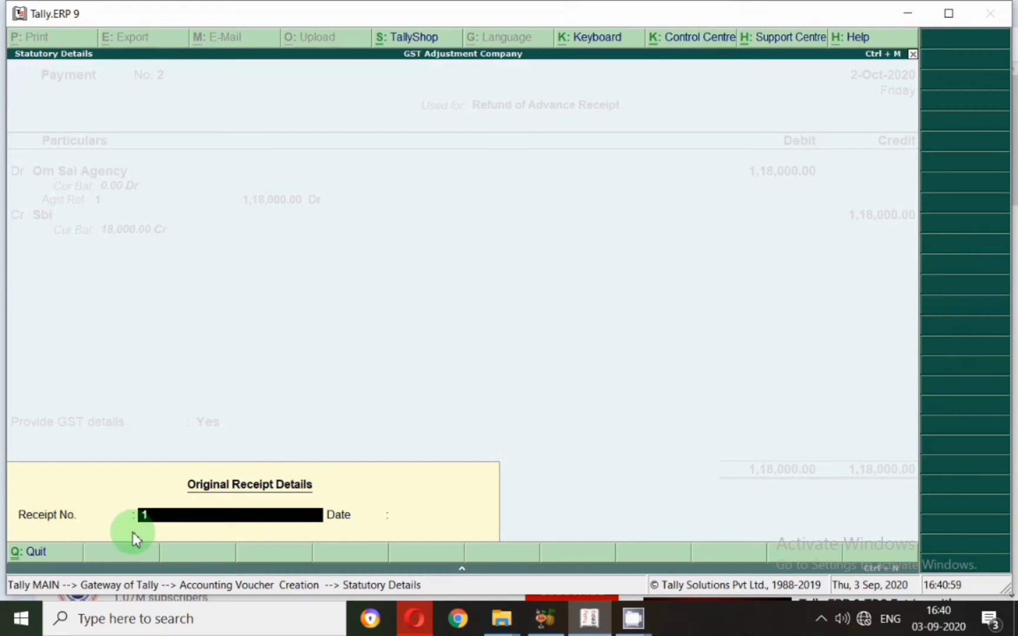
key(Return)
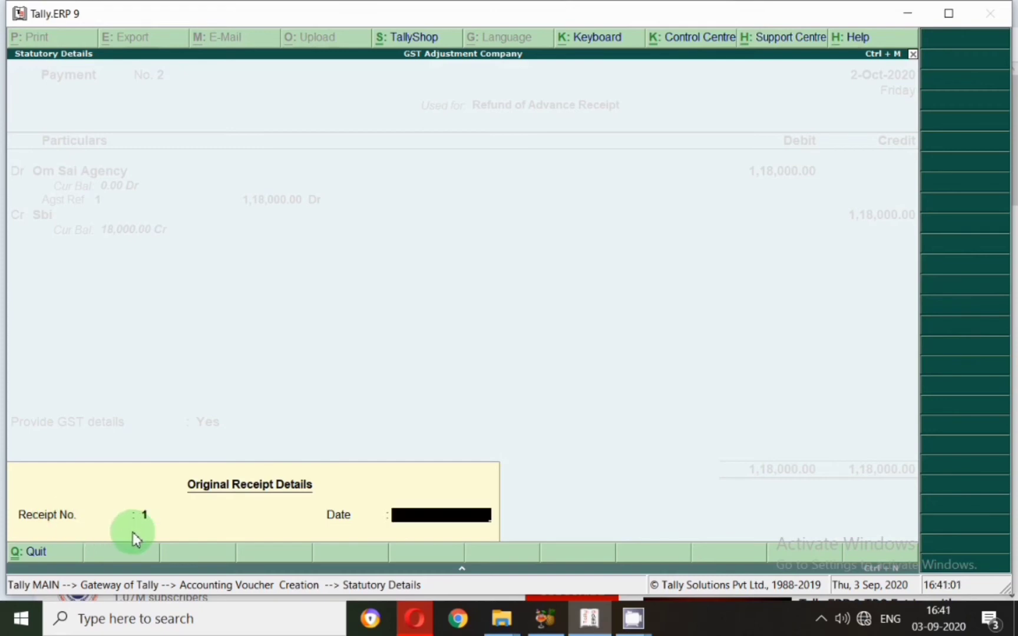
text(1.9.20)
key(Return)
key(Return)
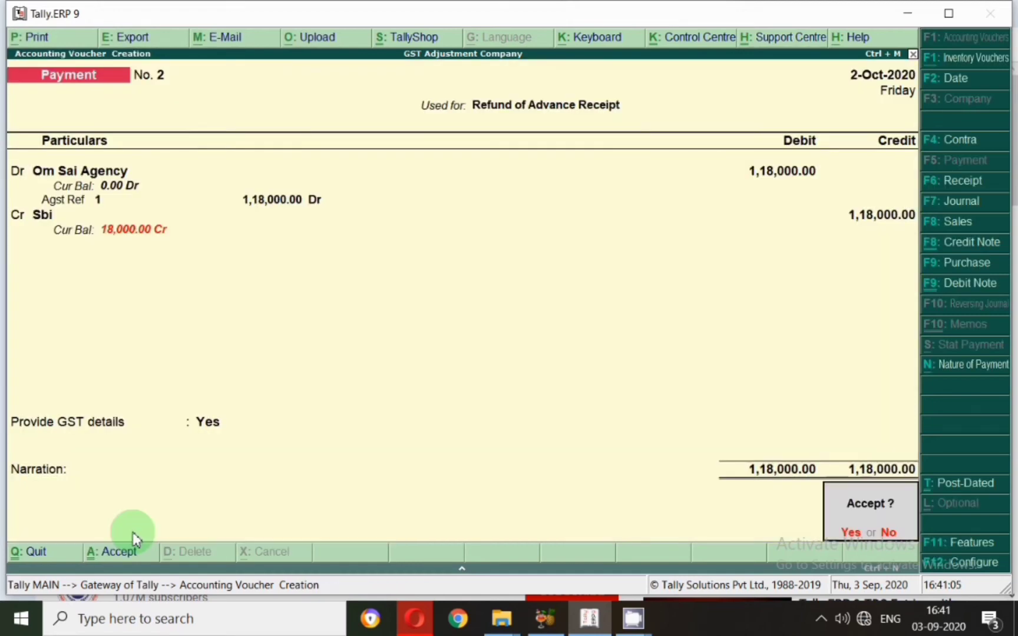
key(Return)
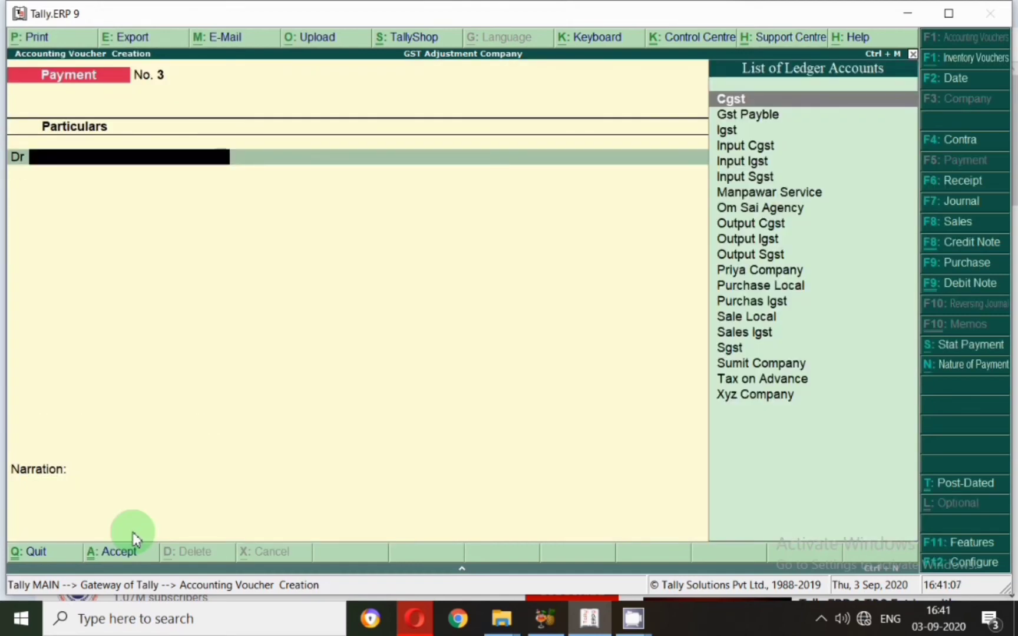
Step: Leave voucher entry and show GSTR-1 for the period 1-10-2020 to 2-10-2020
key(Escape)
key(Return)
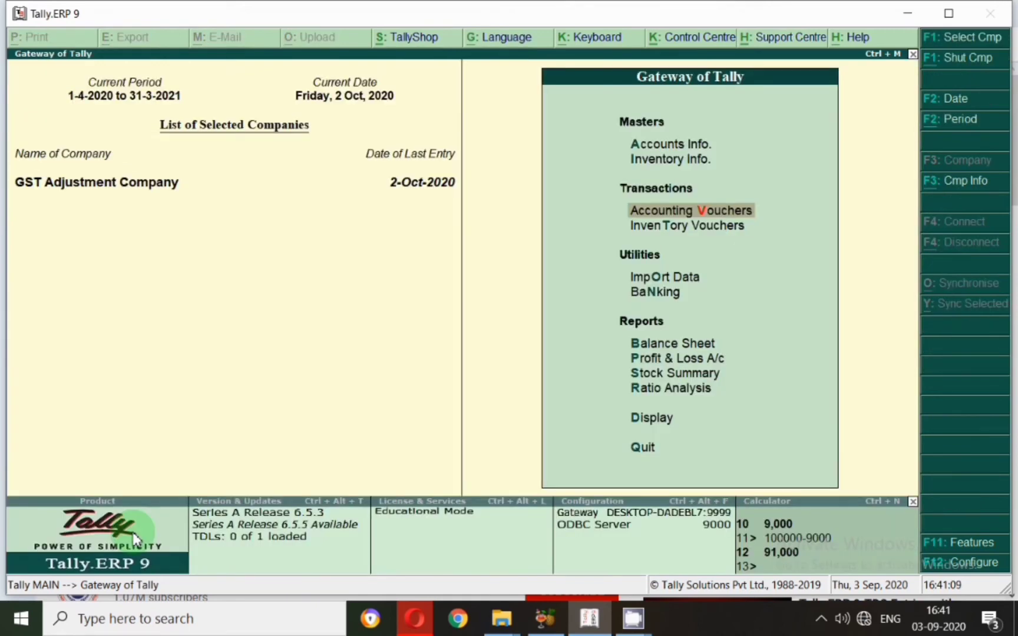
key(d)
key(u)
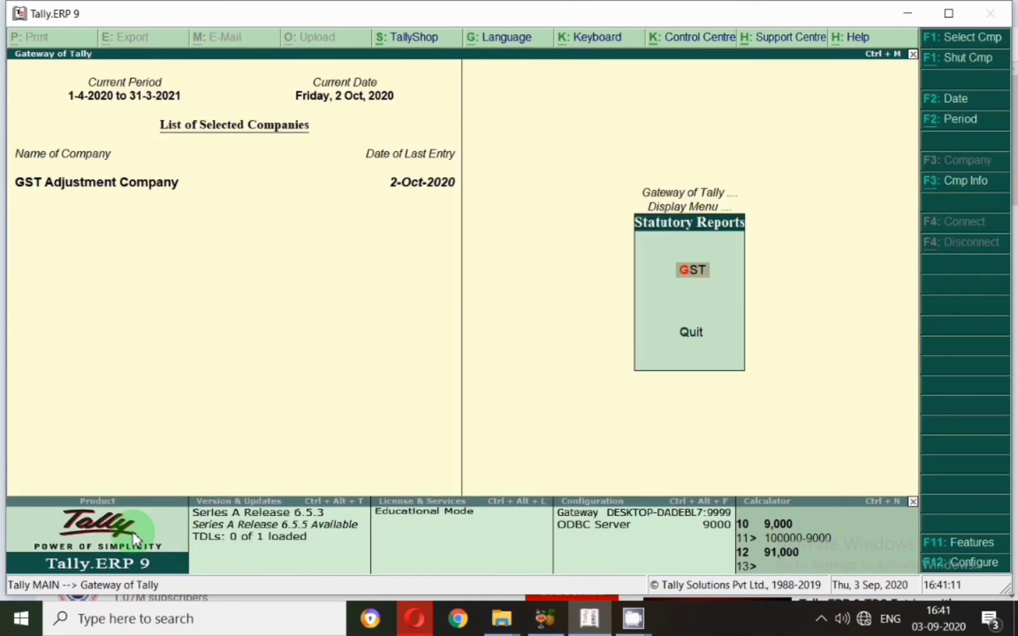
key(Return)
key(Return)
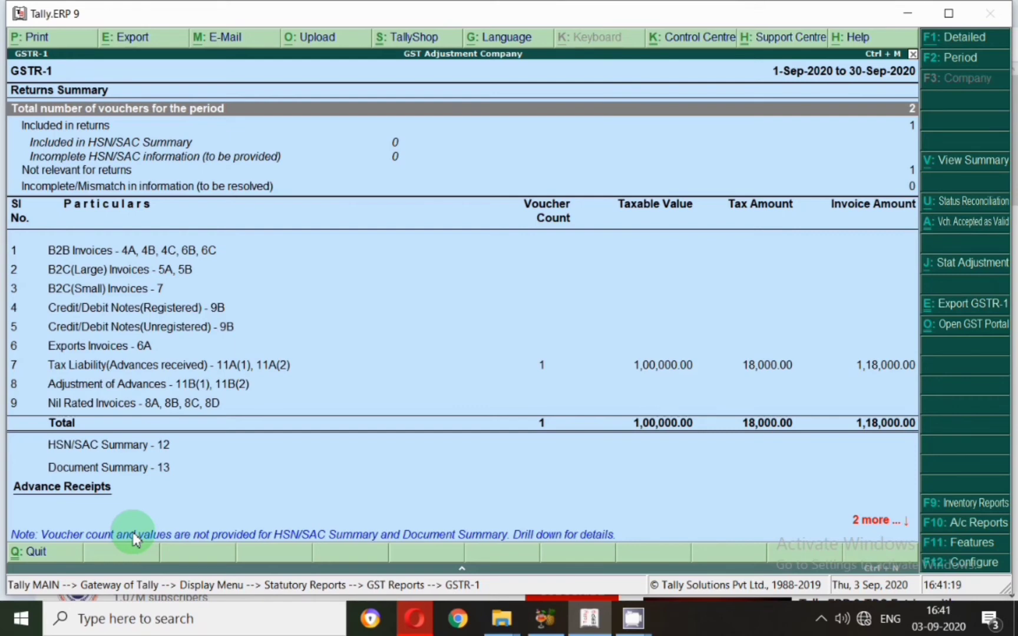
key(F2)
text(1.10)
key(Return)
text(2.10)
key(Return)
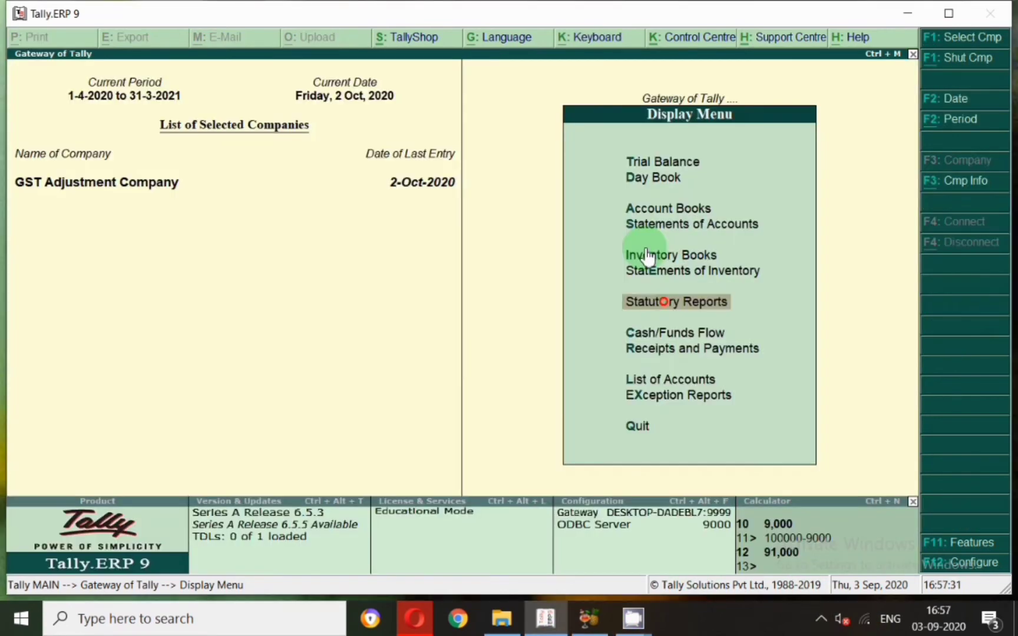
Step: Display the Om Sai Agency ledger for the period from 1-4-2020 to 2-10-2020
key(a)
click(654, 247)
text(om)
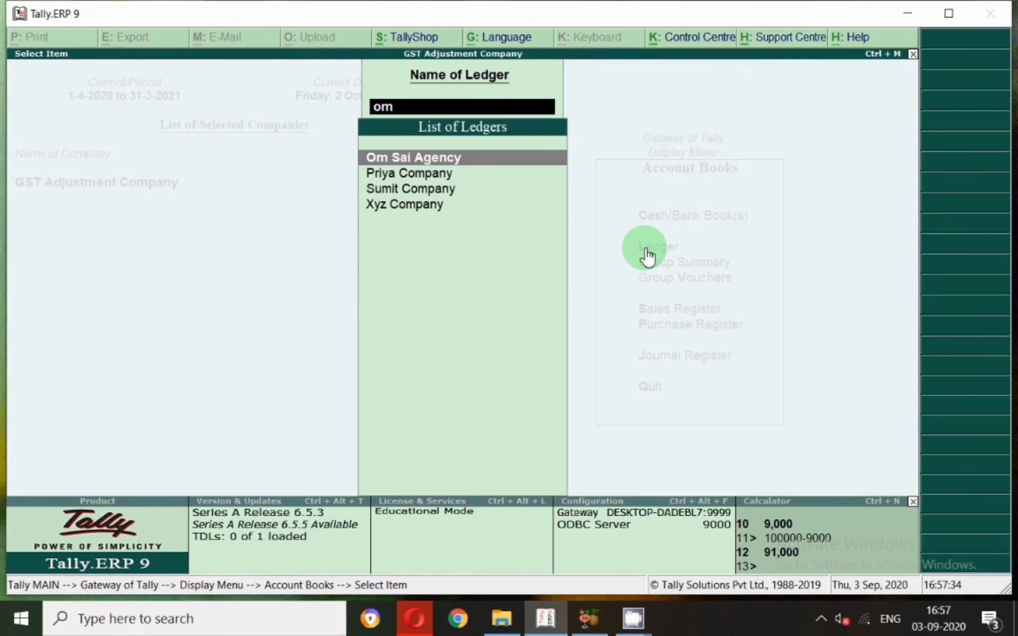
click(418, 160)
key(F2)
text(1-4-2020)
key(Return)
key(Return)
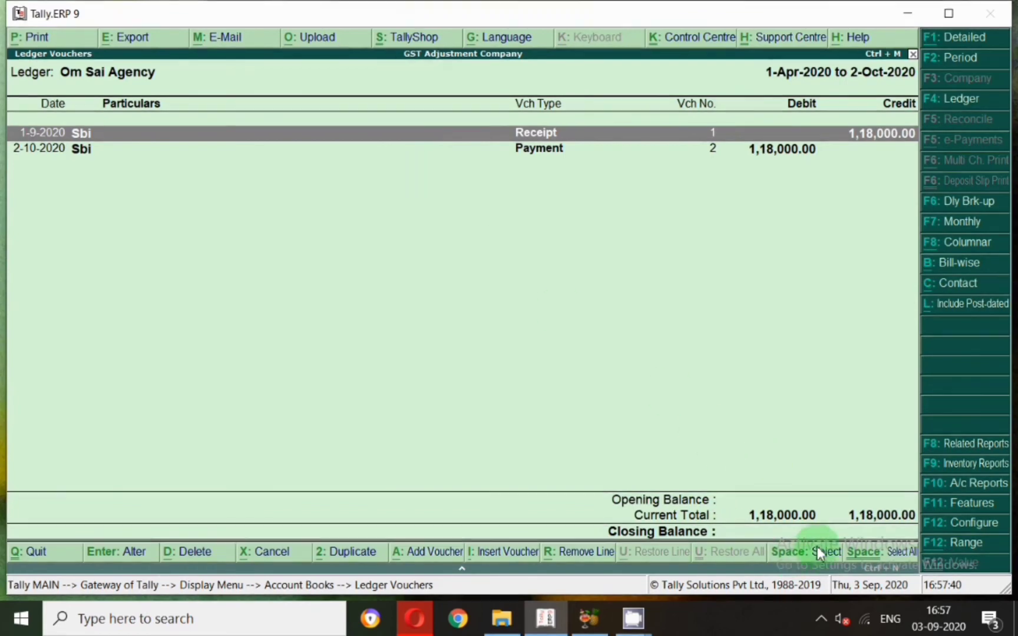
Step: Check the refund payment entry in the Om Sai Agency ledger and return to the Gateway of Tally
click(535, 155)
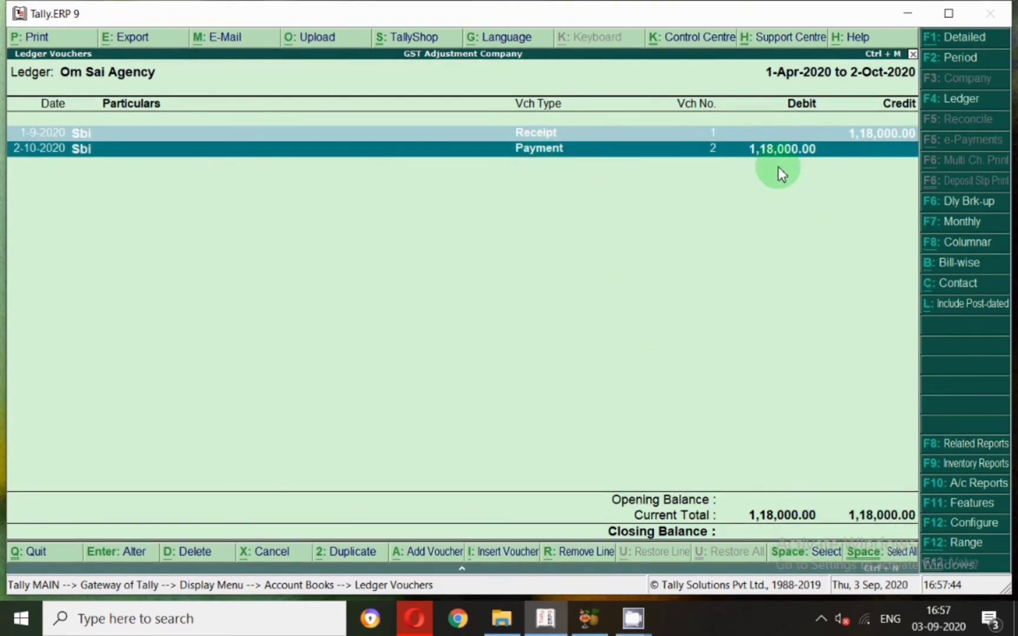
key(Escape)
key(Escape)
key(Escape)
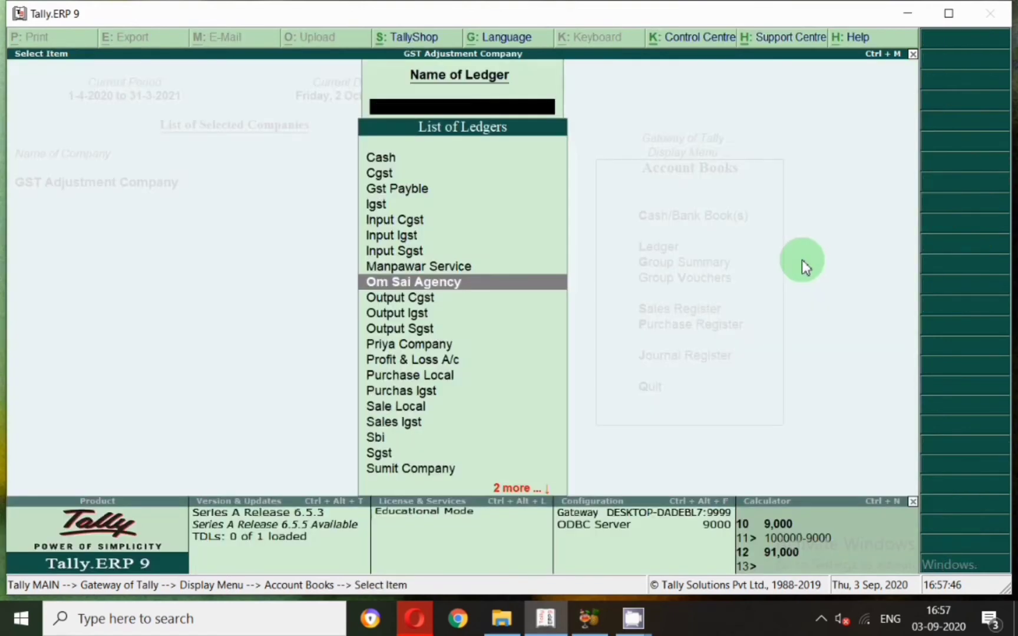
key(Escape)
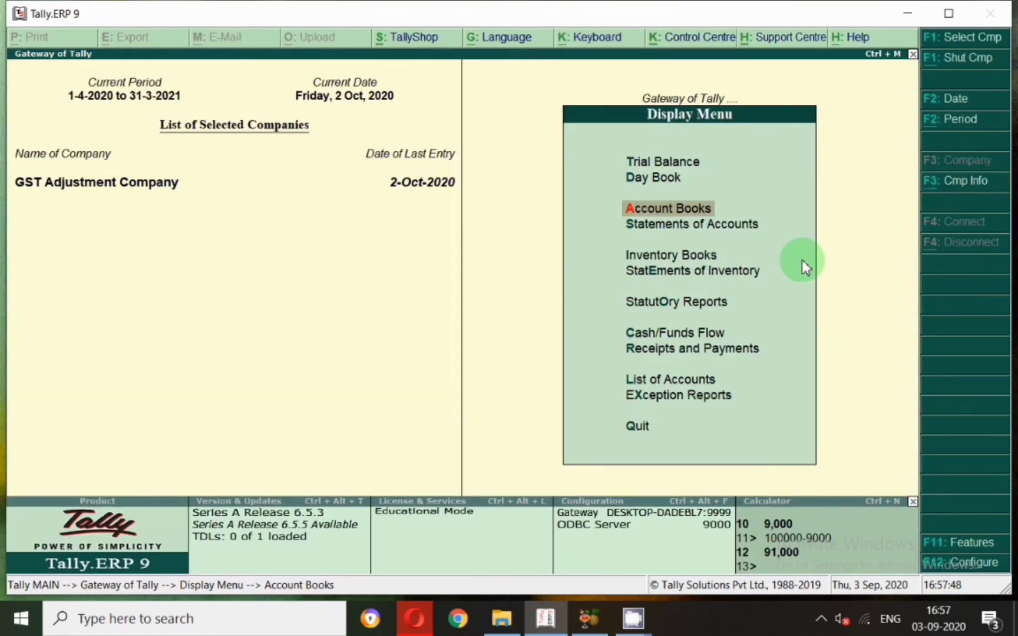
key(Escape)
Step: Show GSTR-1 for 1-4-2020 to 2-10-2020 and examine the Tax Liability (Advances received) entry
key(d)
key(o)
key(g)
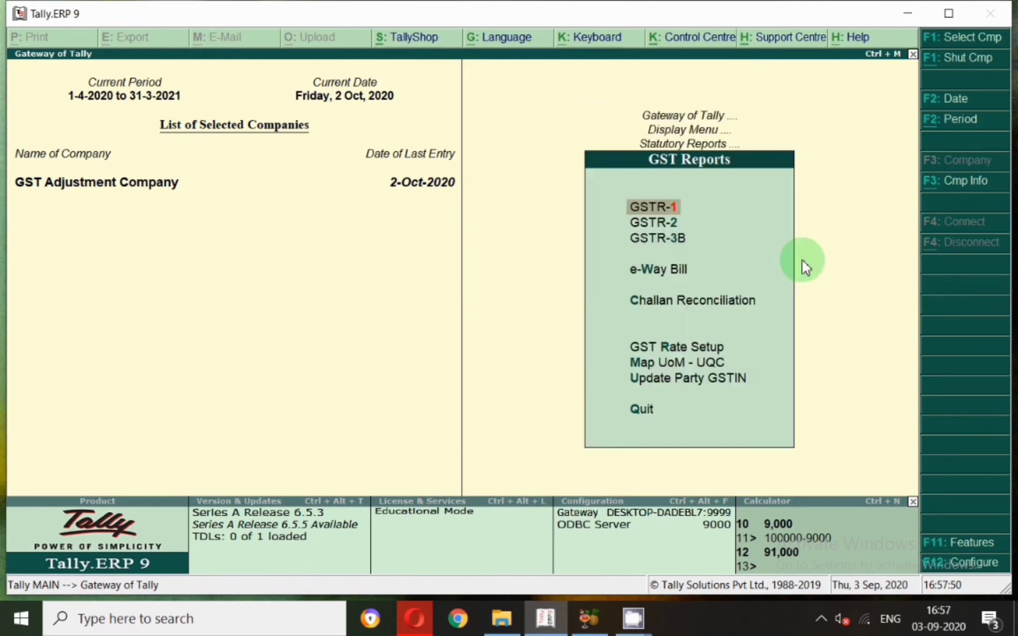
key(Return)
key(F2)
key(BackSpace)
key(Return)
key(BackSpace)
key(Return)
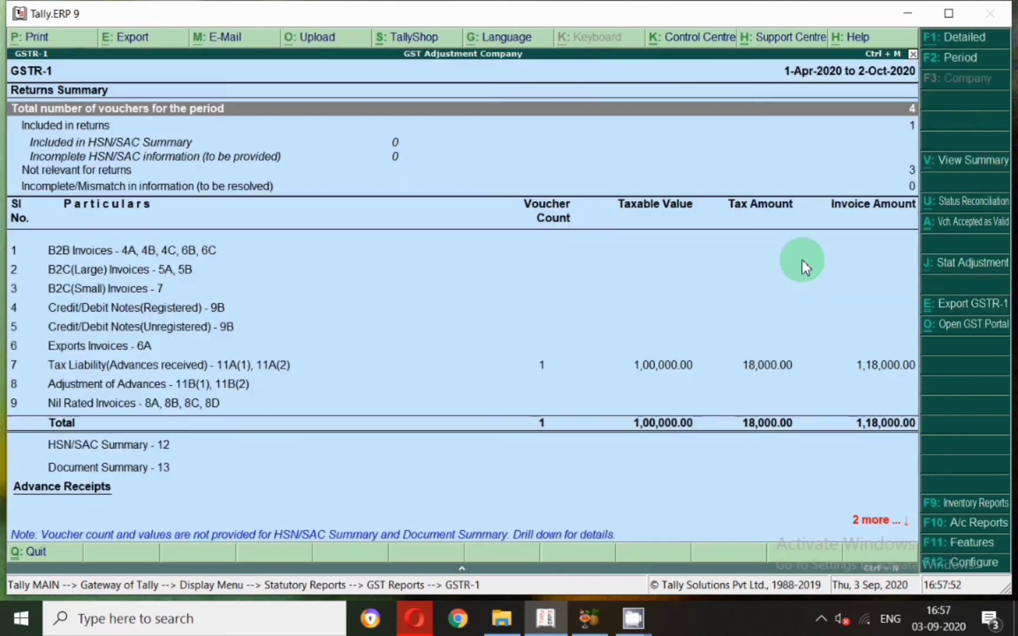
click(650, 373)
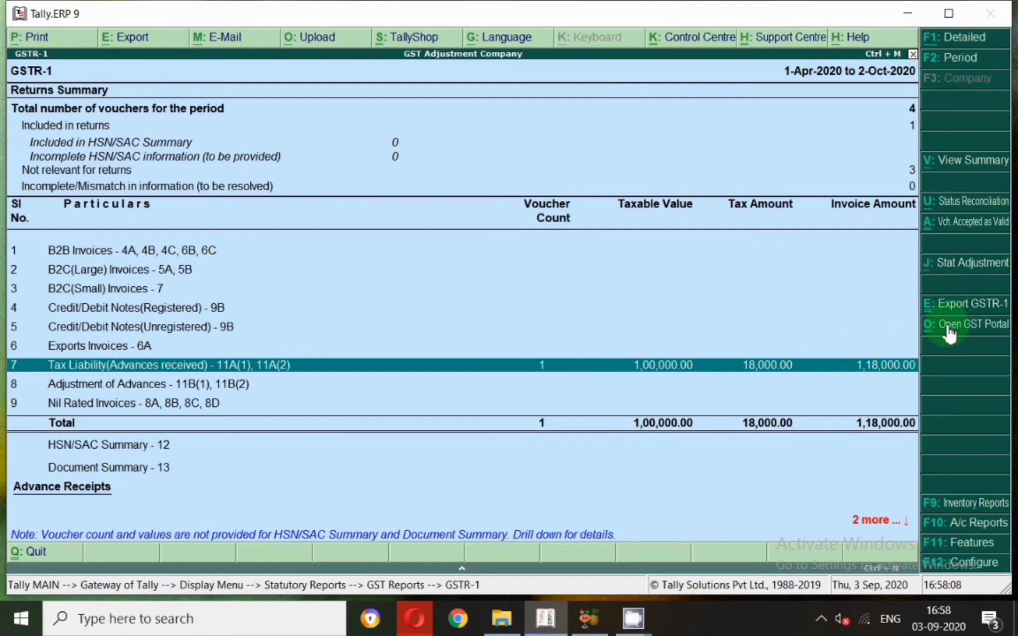
Step: Start a GST stat adjustment journal from GSTR-1 for Decrease of Tax Liability with Cancellation of Advance Receipts as additional details
click(966, 266)
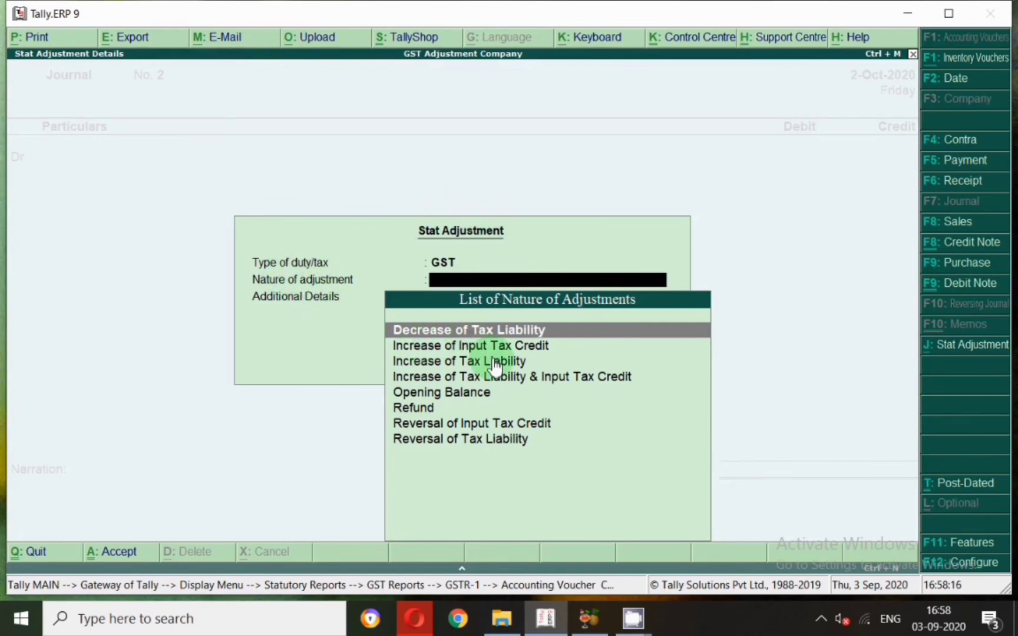
key(Return)
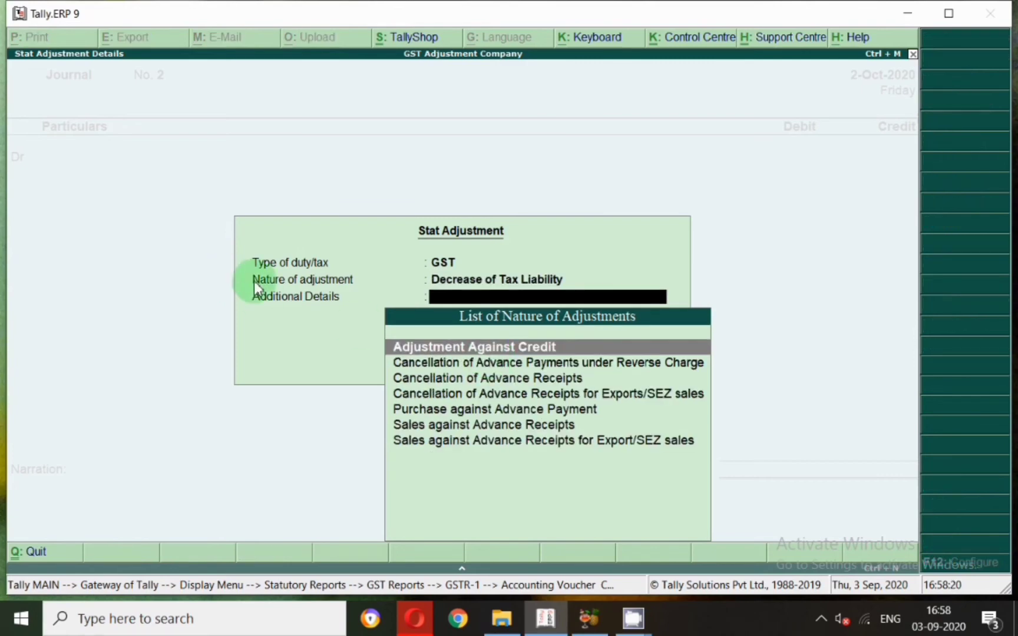
click(451, 383)
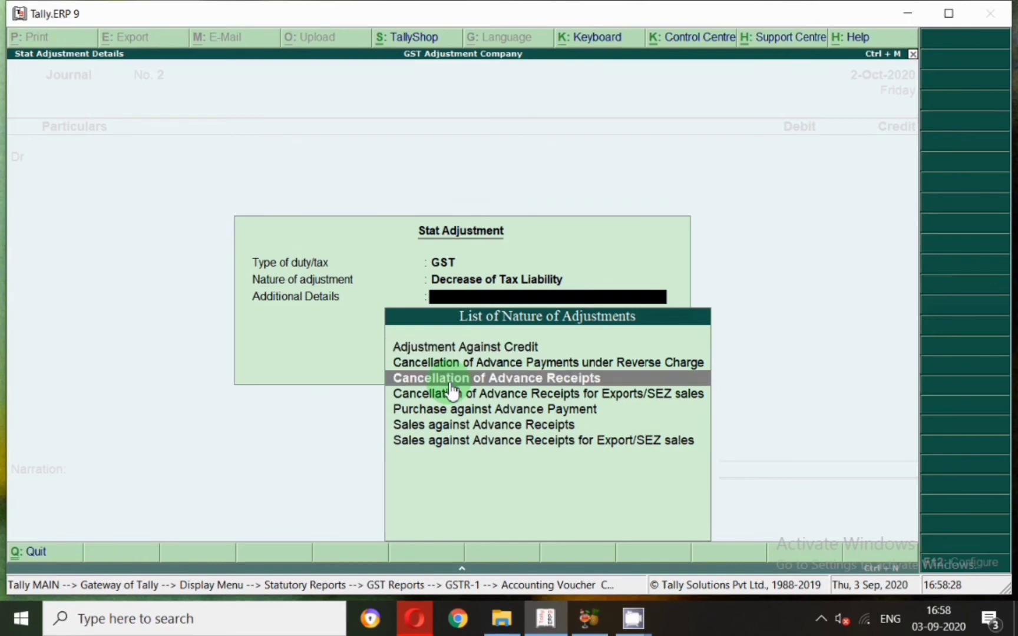
click(451, 383)
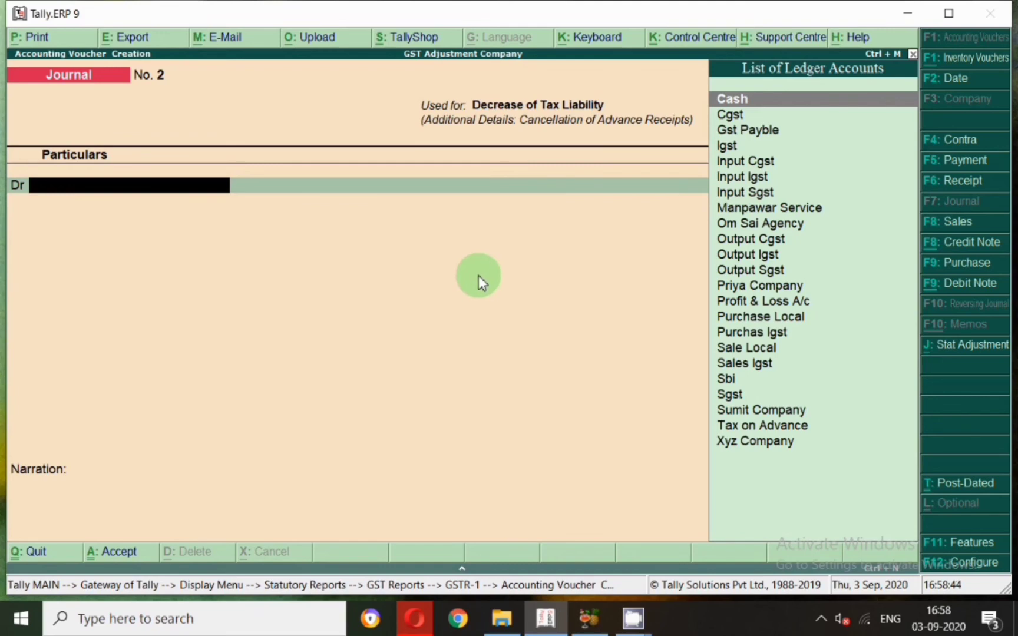
Step: Debit Cgst with 9,000 at a 9% rate on a taxable value of 1,00,000
text(Cgs)
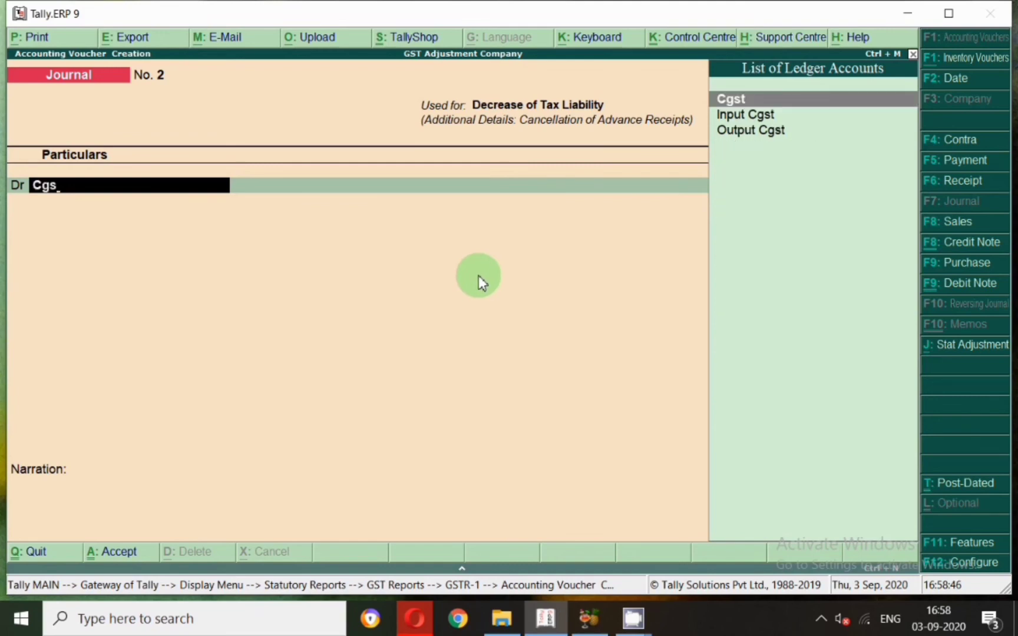
key(Return)
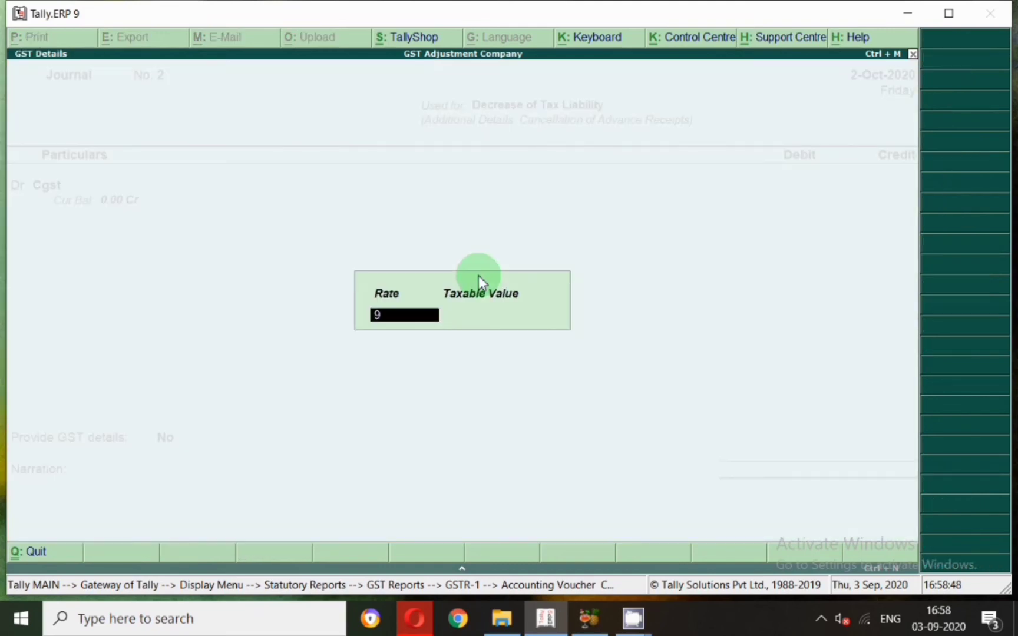
text(9)
key(Return)
text(1000)
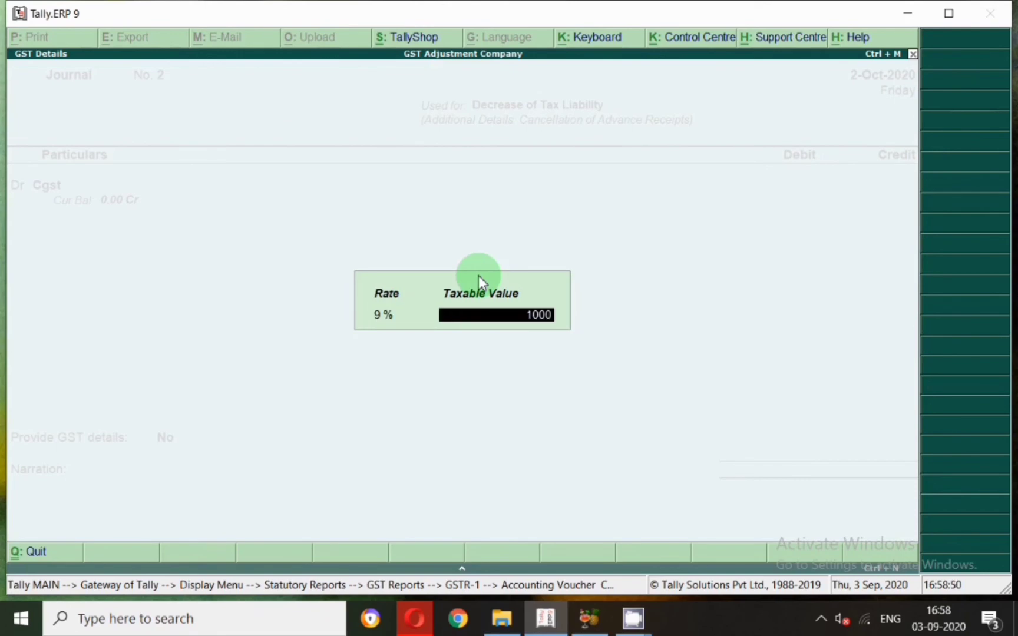
text(00)
key(Return)
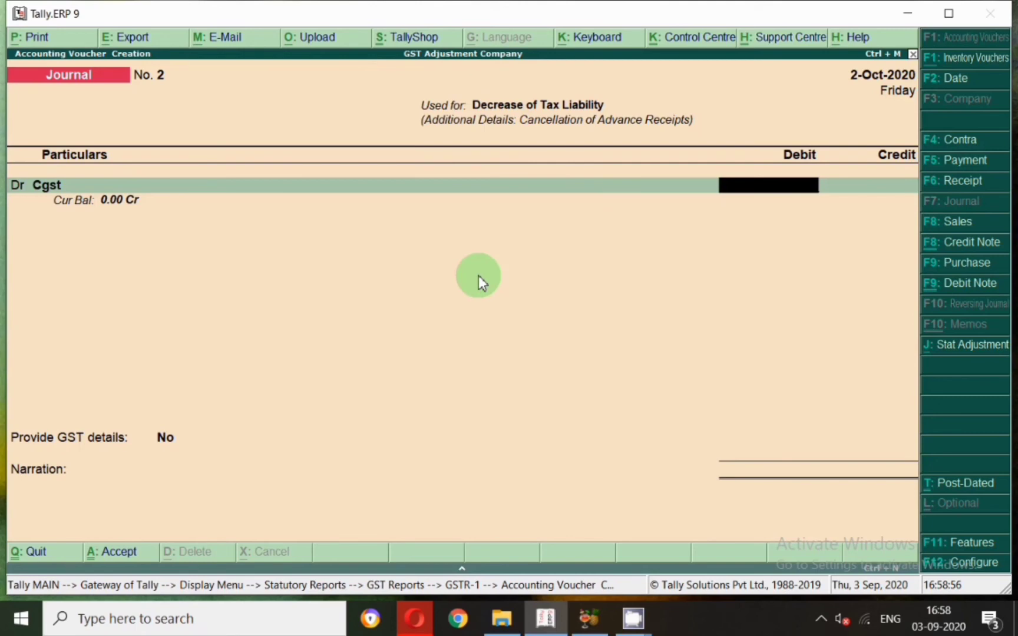
text(9000)
key(Return)
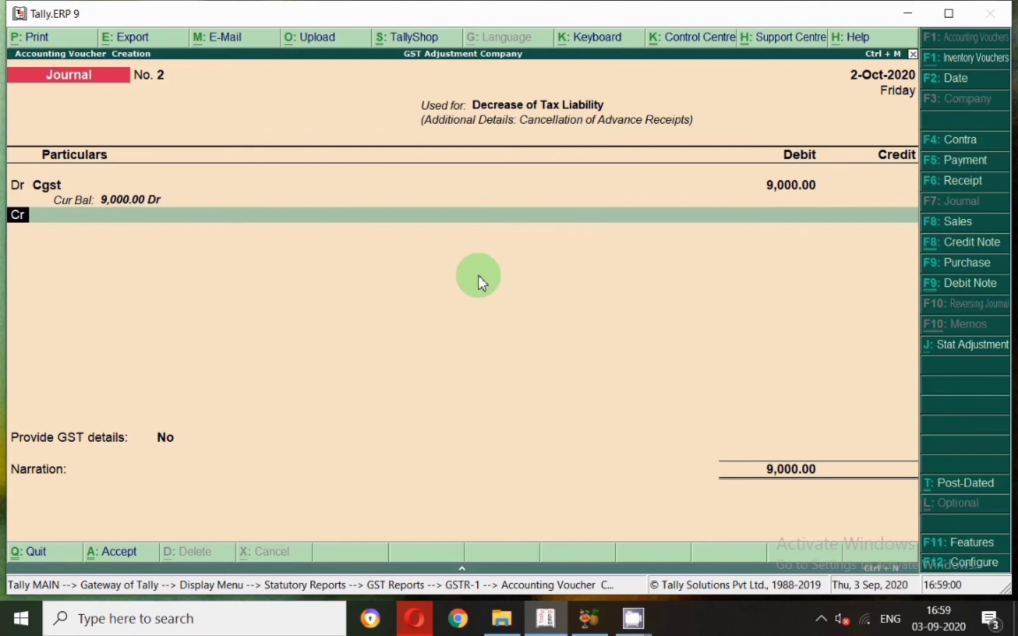
Step: Add a second debit line for Sgst with 9,000 at 9% on a taxable value of 1,00,000
key(d)
key(Return)
text(Sgs)
key(Return)
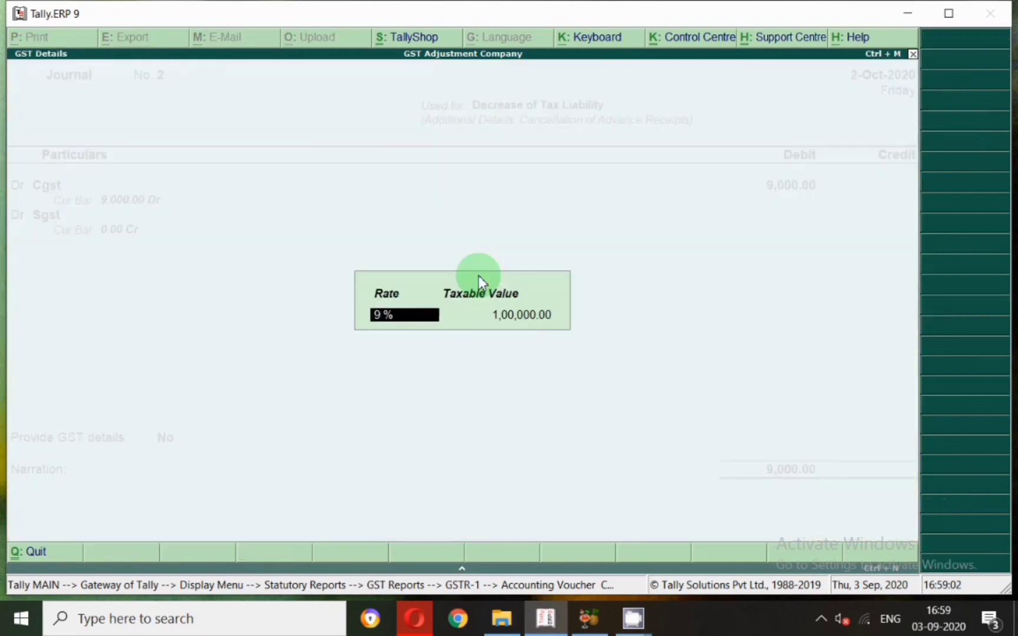
key(Return)
text(10000)
key(Return)
text(9,00)
text(000)
key(Return)
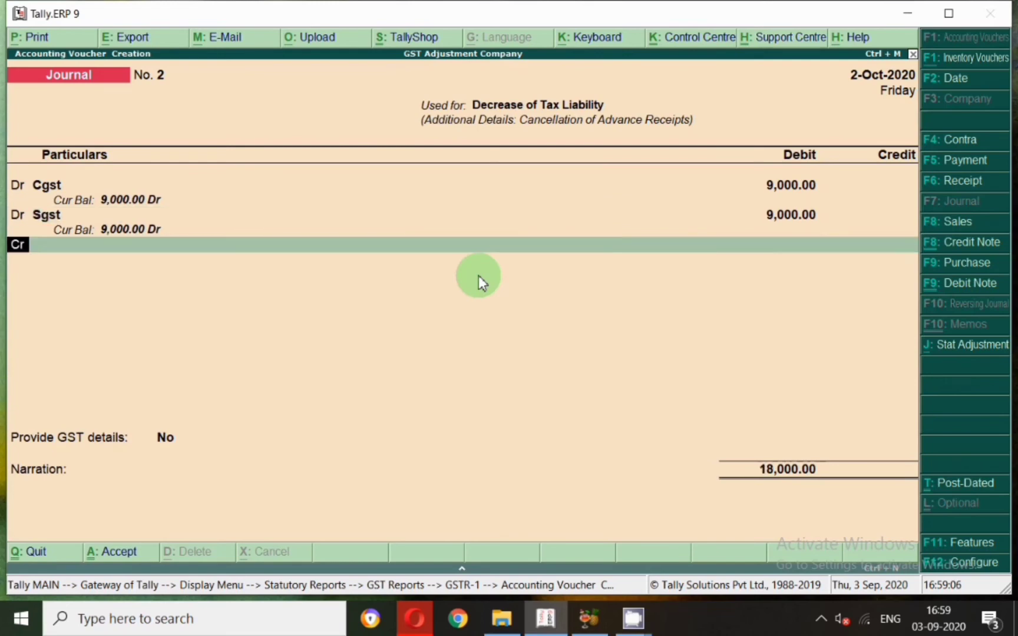
Step: Credit Tax on Advance with 18,000 in the journal and set Provide GST details to Yes
text(Tax)
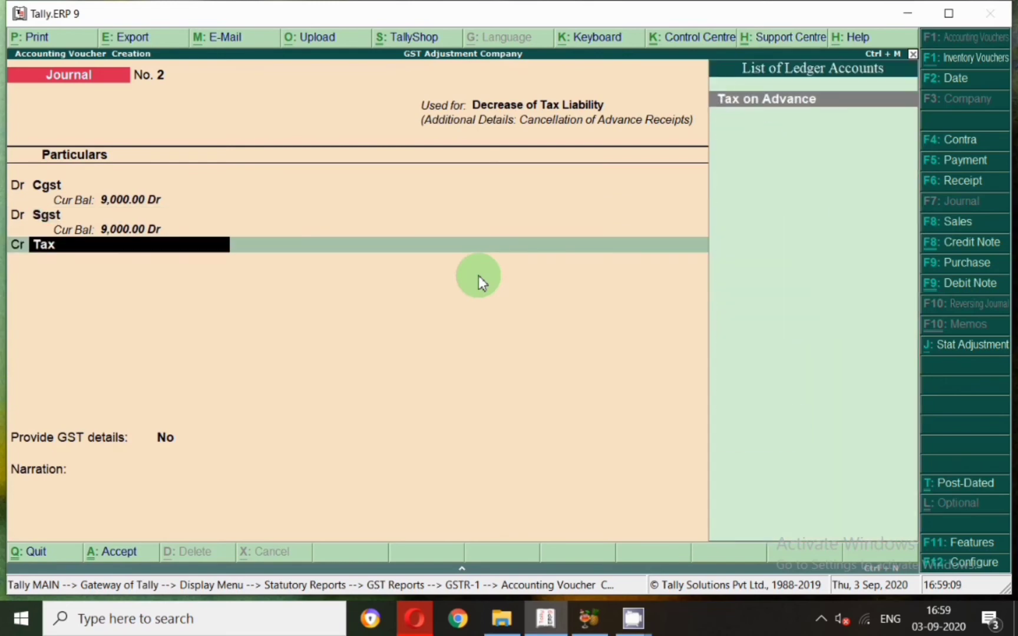
key(Return)
key(Return)
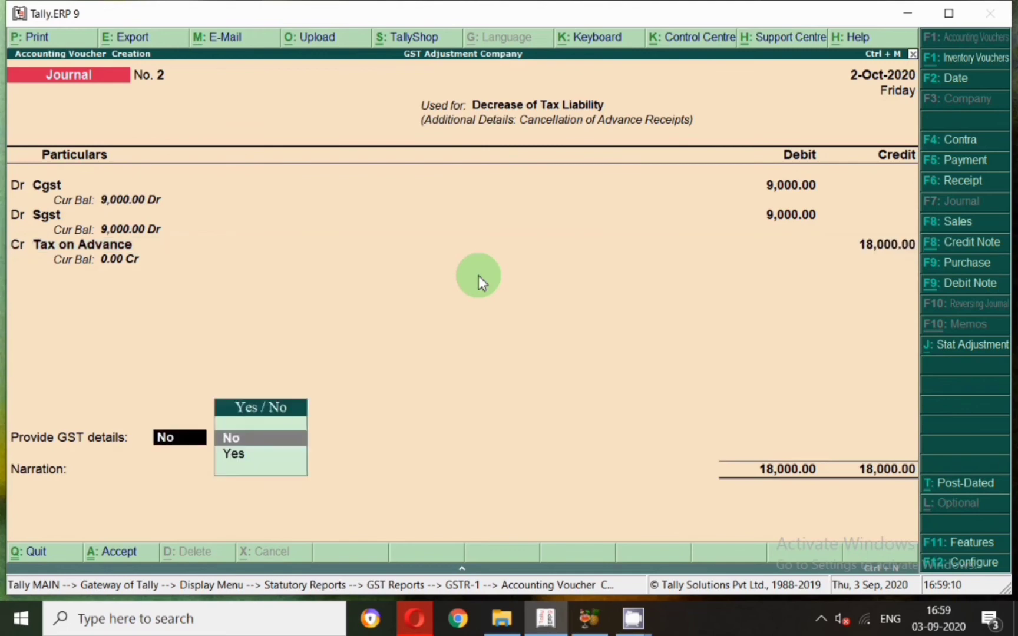
key(Down)
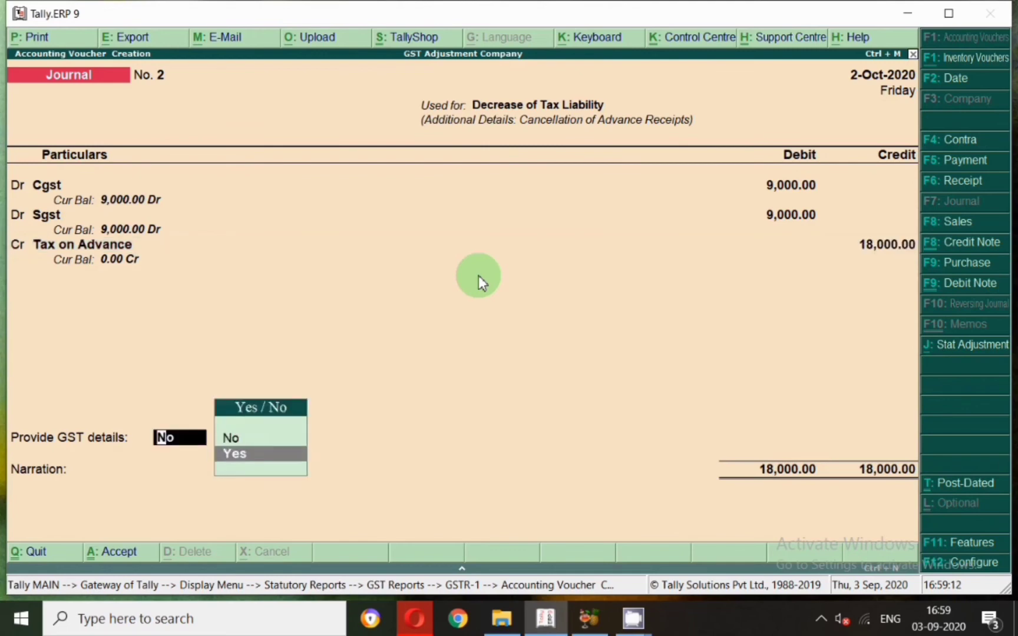
key(Return)
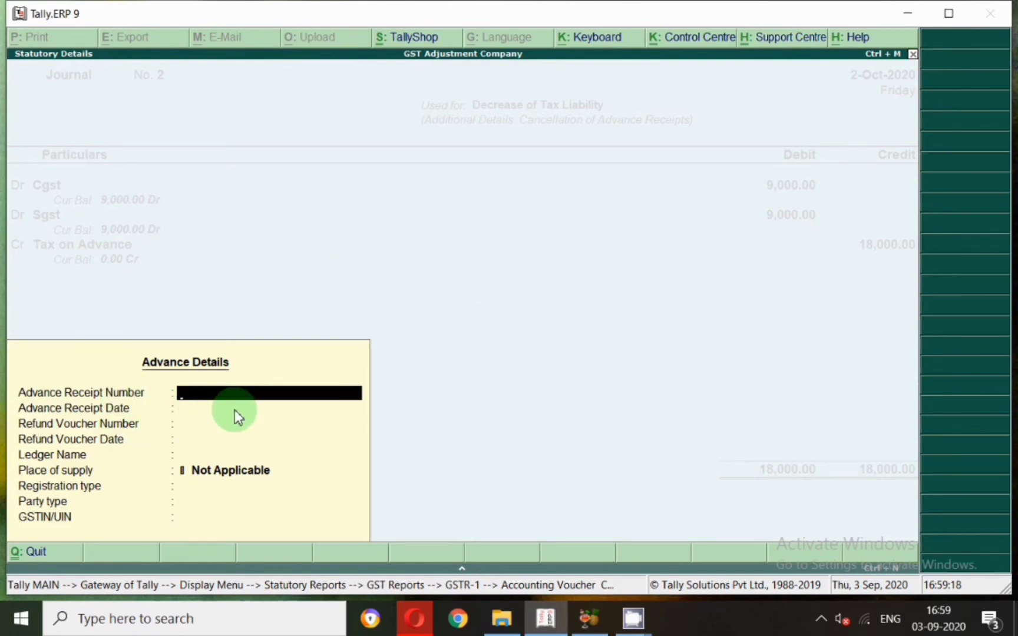
Step: Enter advance receipt number 2 dated 1-Sep-2020 and refund voucher number 2 dated 1-Oct-2020 in the advance details
text(2)
key(Return)
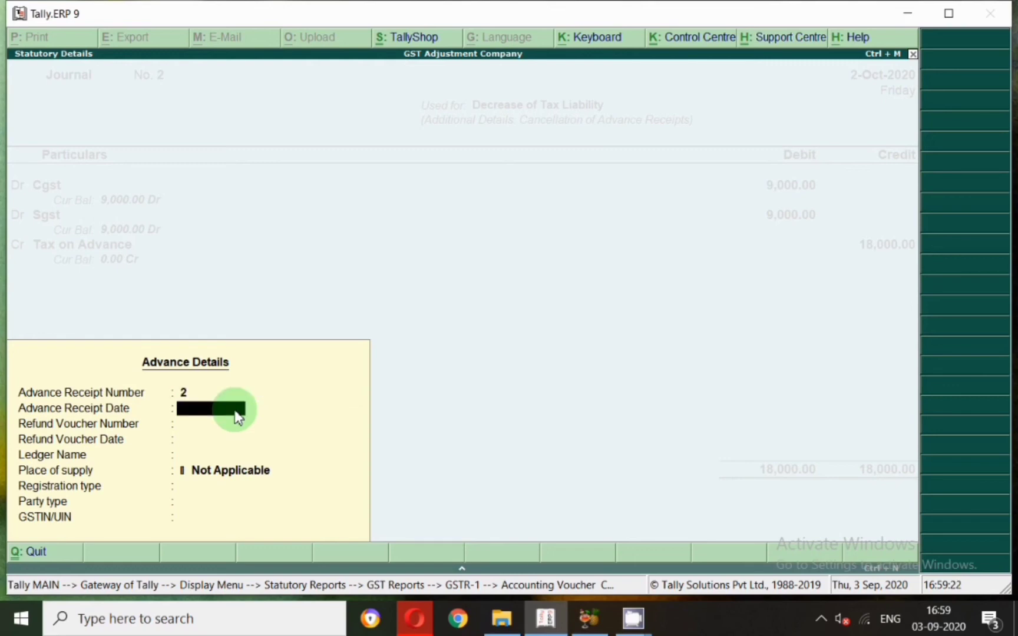
text(1.9.20)
key(Return)
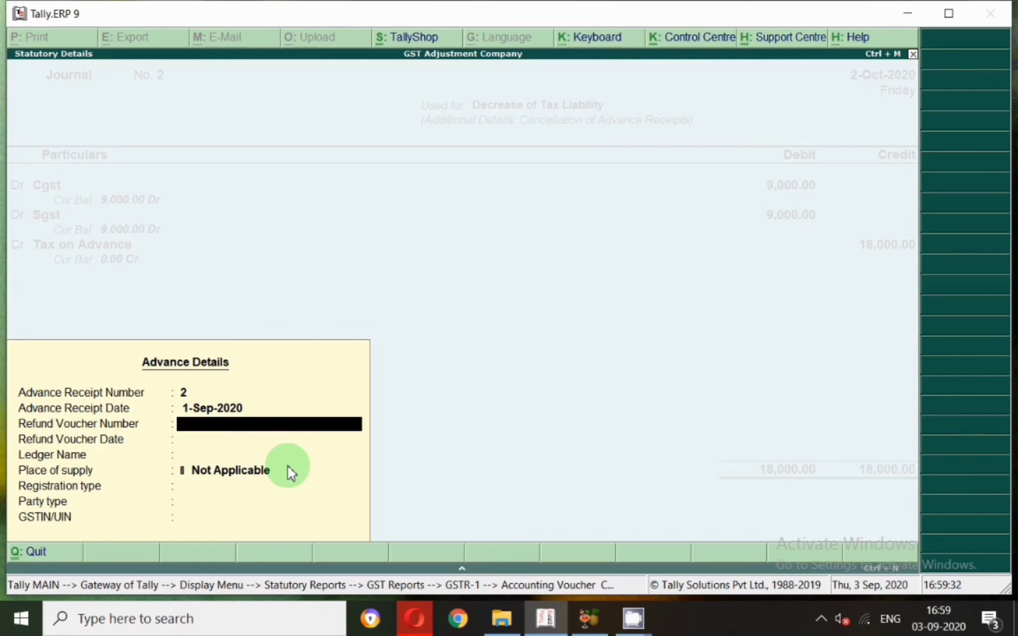
text(2)
key(Return)
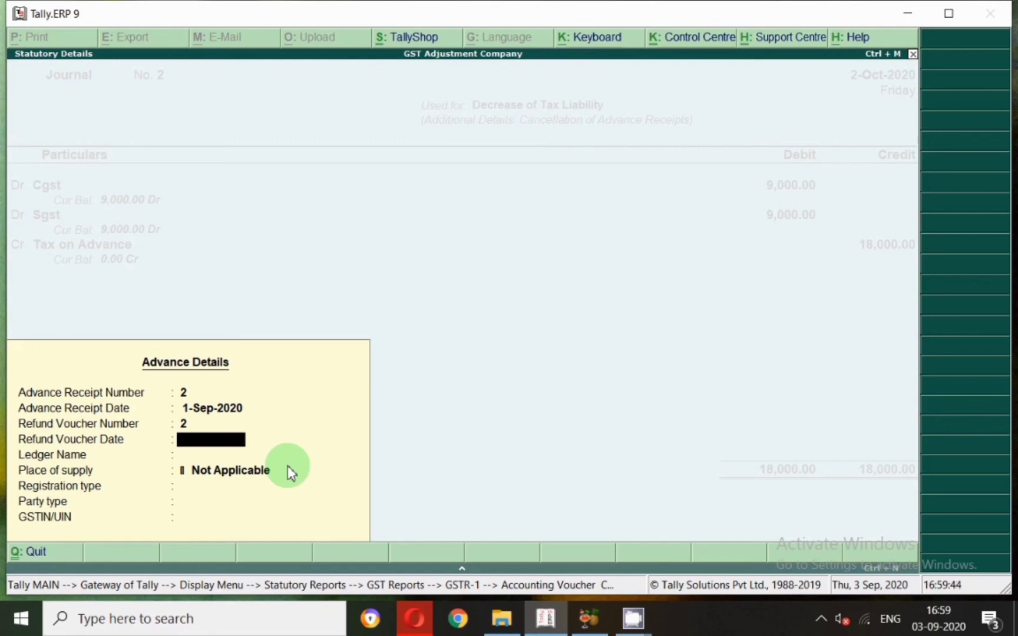
text(1-10)
key(Return)
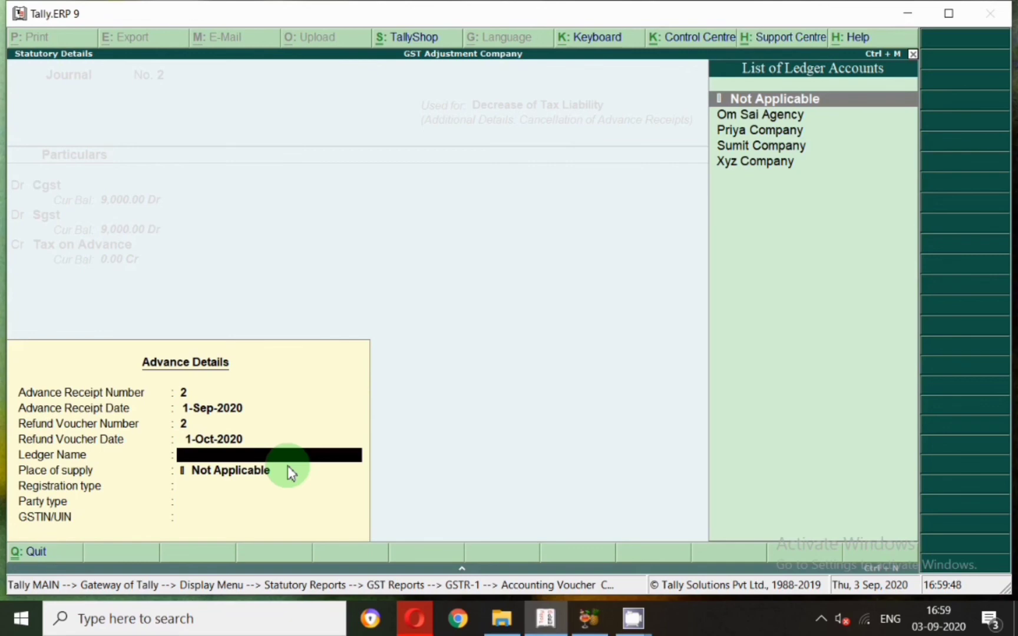
Step: Choose Om Sai Agency as the ledger, keep its filled-in GST details, and save the journal without a narration
key(Down)
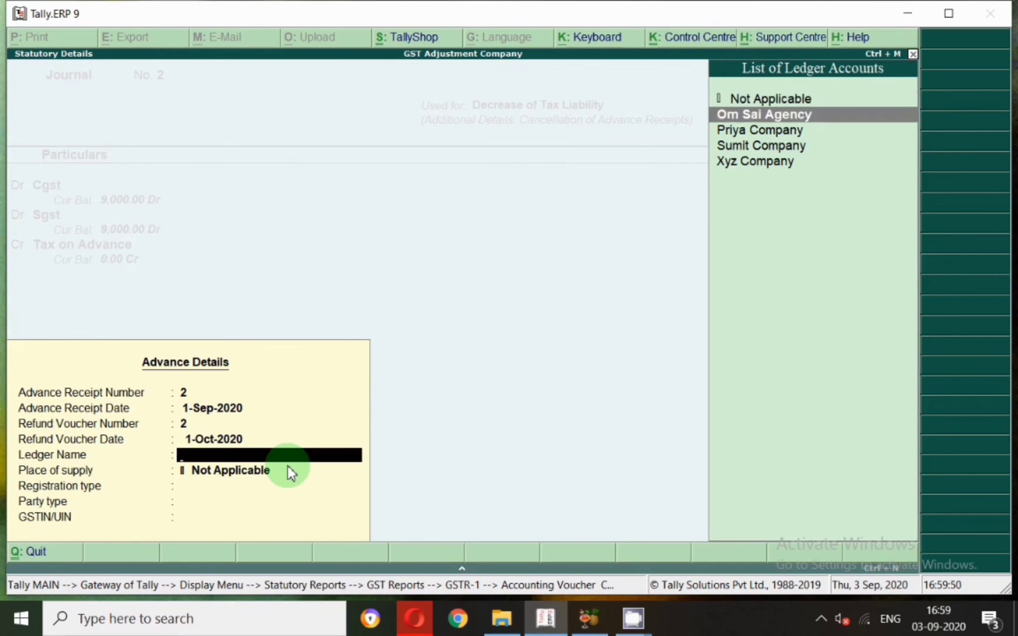
key(Return)
key(Return)
key(Return)
key(Return)
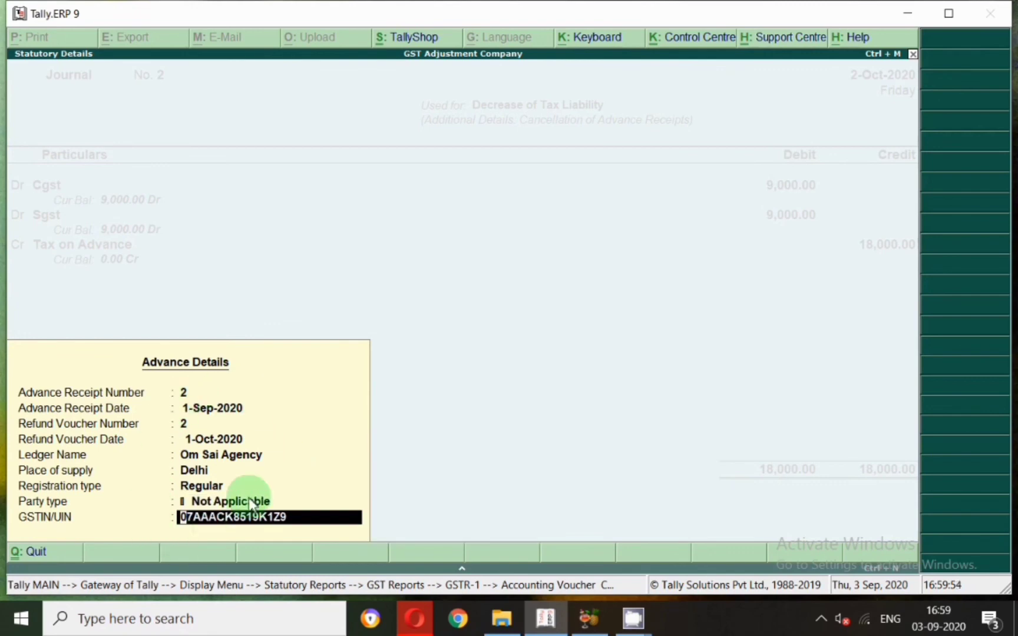
key(Return)
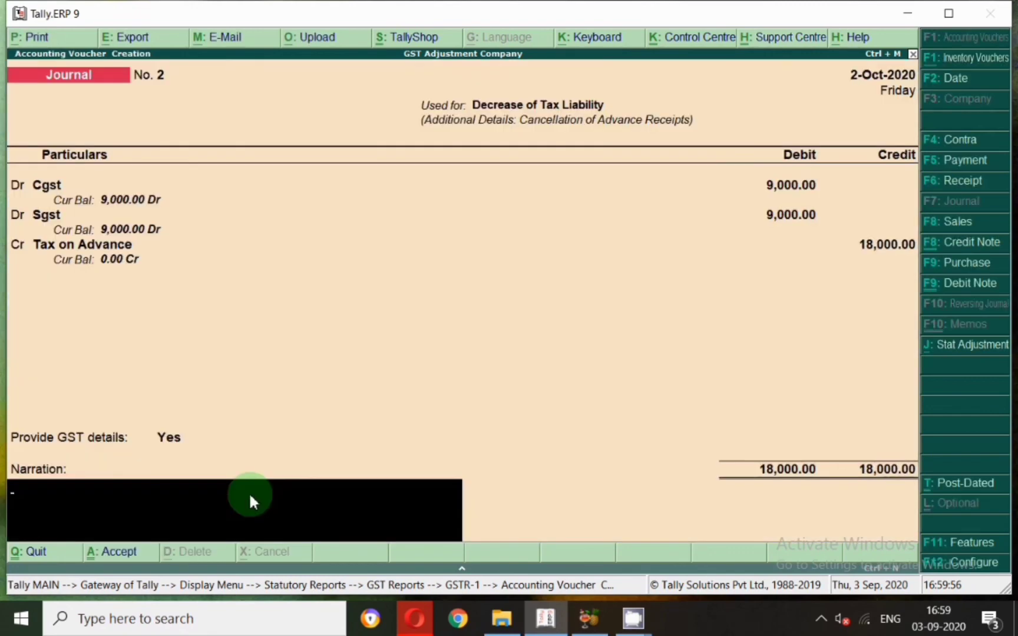
key(Return)
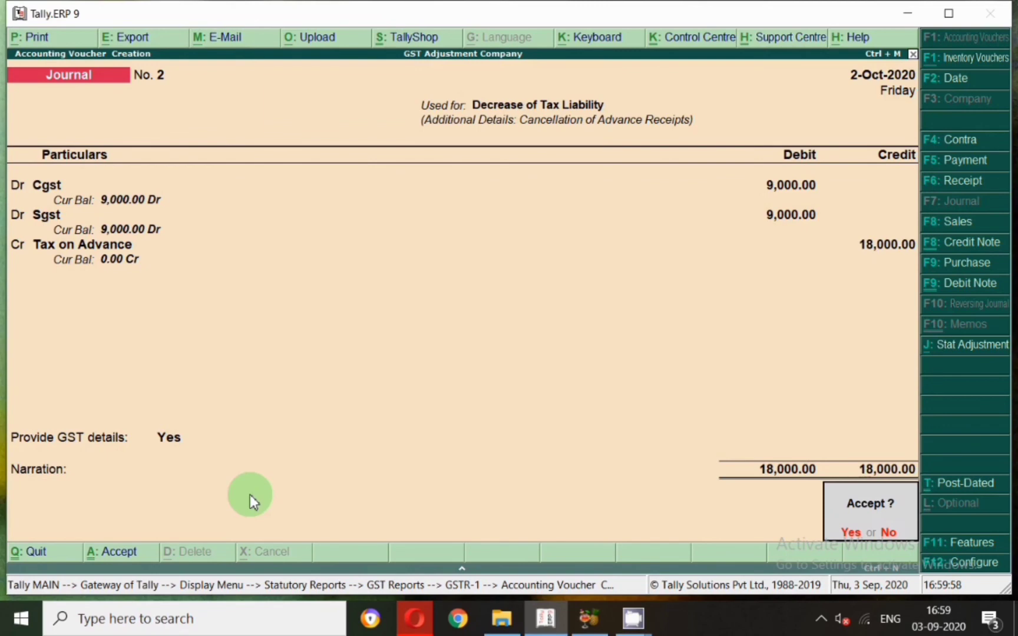
key(Return)
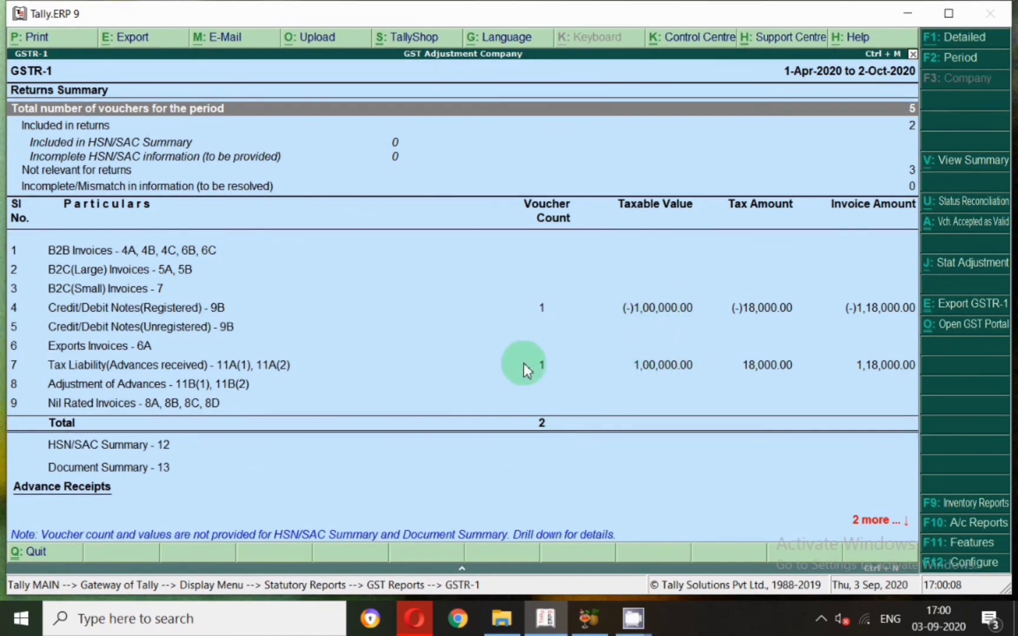
Step: Examine the Credit/Debit Notes (Registered) entry in GSTR-1 and return to the Gateway of Tally
click(156, 307)
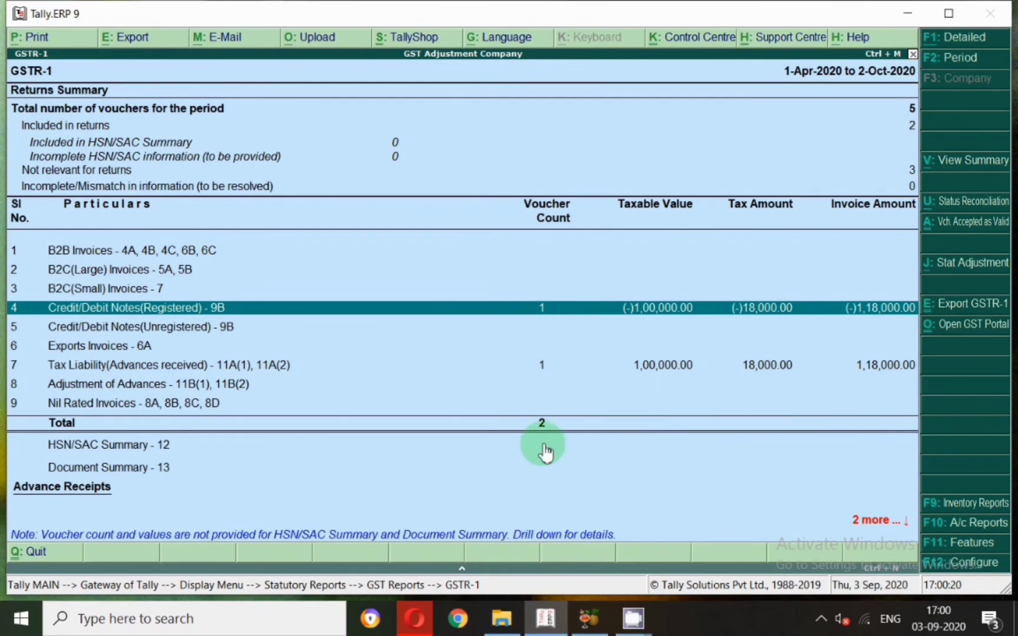
key(Escape)
key(Escape)
key(Escape)
key(Escape)
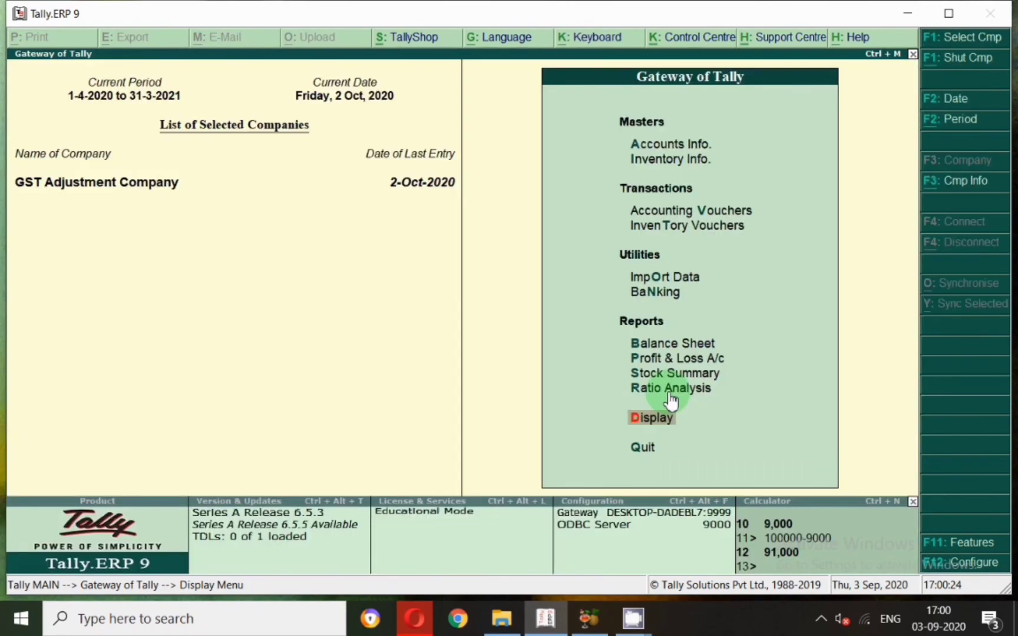
Step: Show the Balance Sheet in detailed form and open the Duties & Taxes group to check the Cgst and Sgst balances
key(b)
key(F2)
key(Escape)
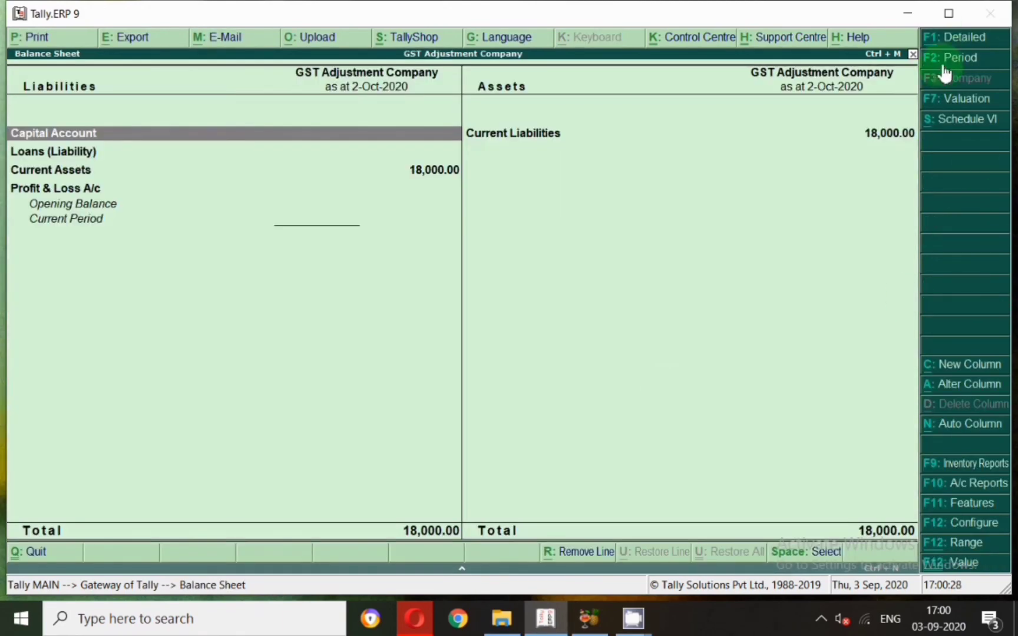
click(956, 37)
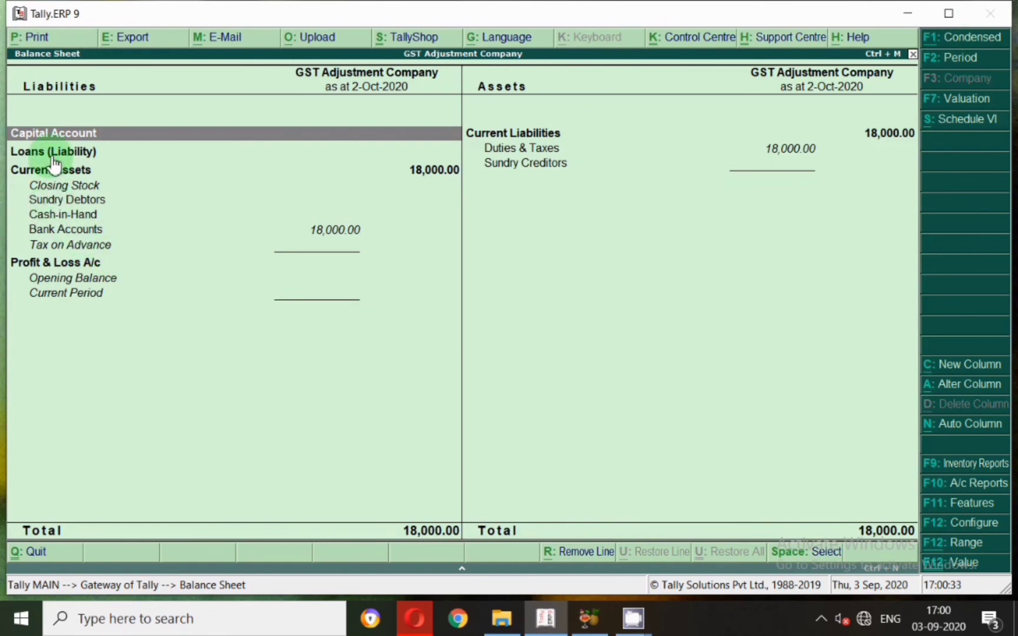
click(491, 151)
key(Return)
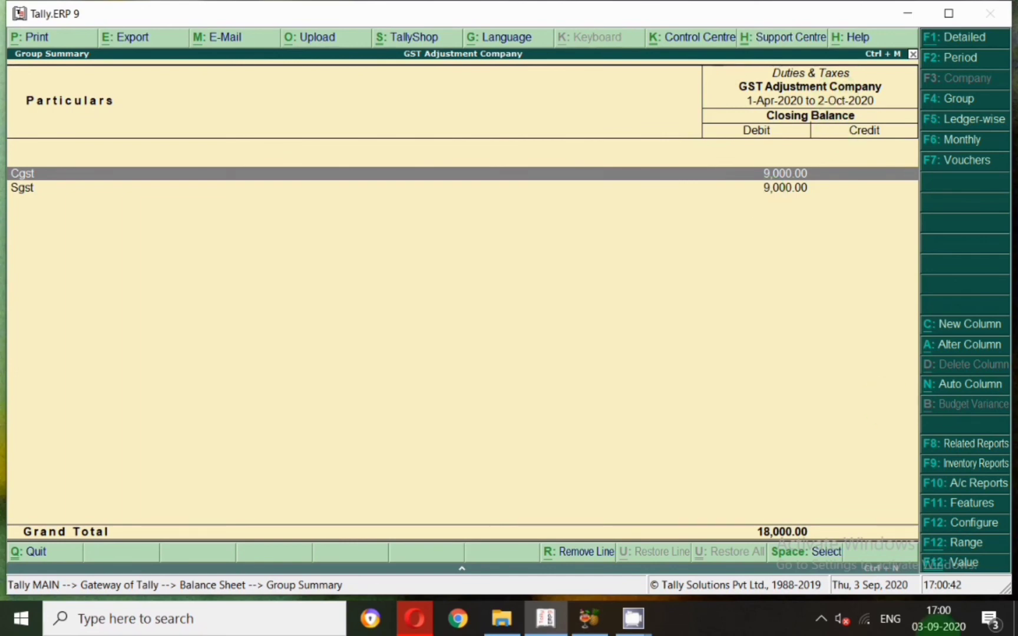
click(821, 618)
right_click(875, 551)
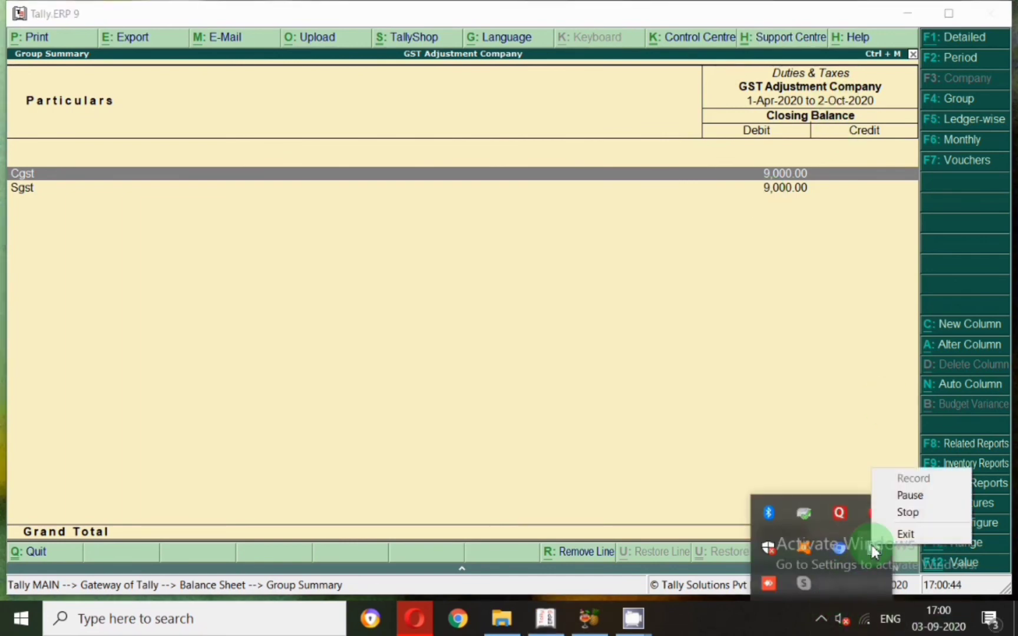
click(909, 495)
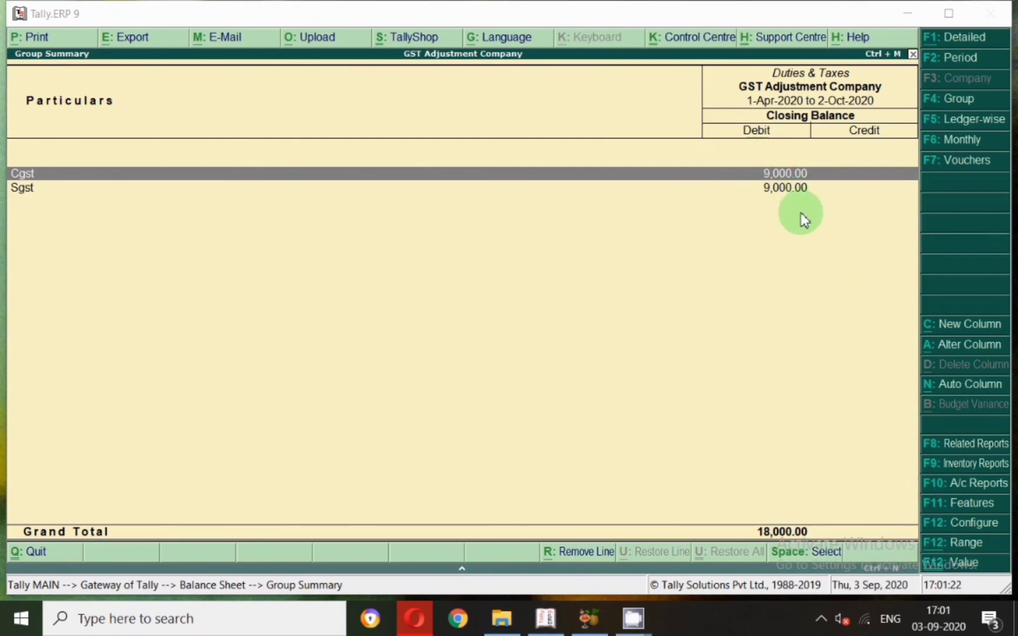
Step: Close the Duties & Taxes summary and the Balance Sheet to return to the Gateway of Tally
key(Escape)
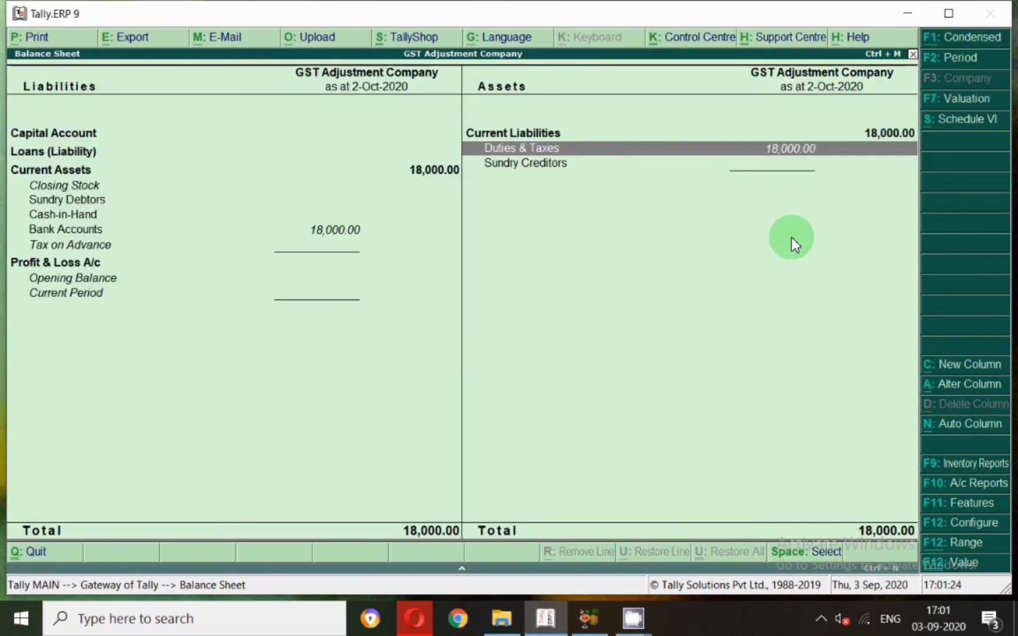
key(Escape)
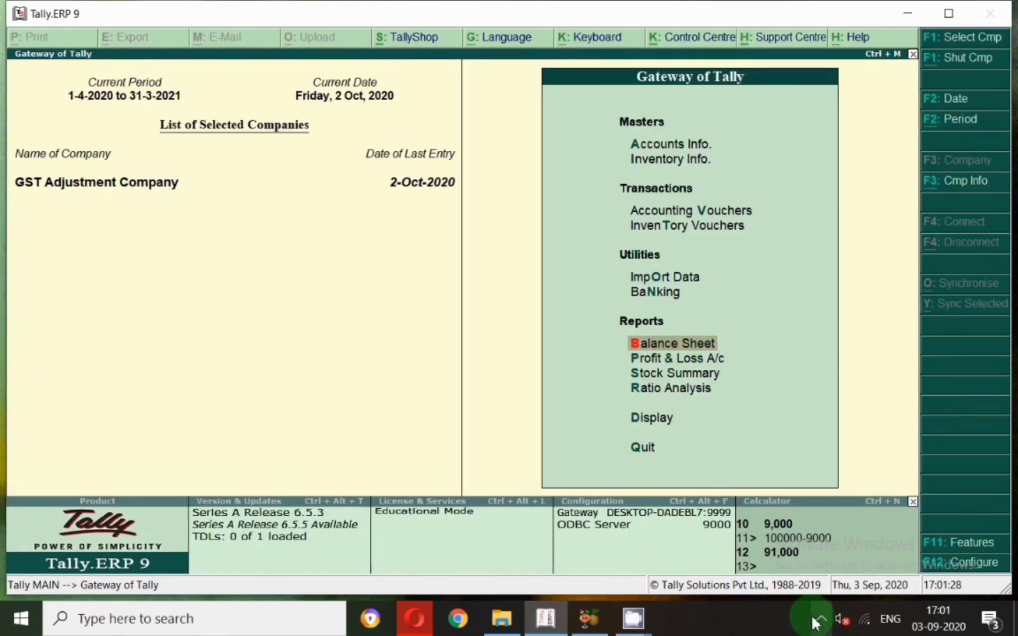